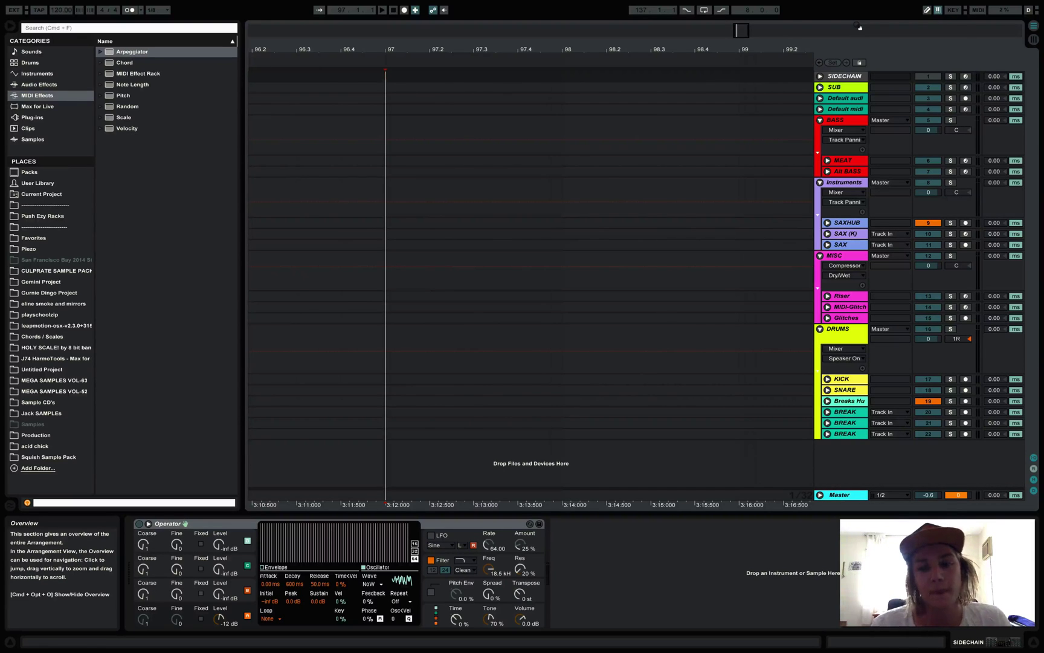
Browse the SUB, SIDECHAIN and Default audio tracks' devices, ending on SIDECHAIN
{"action": "left_click", "coordinate": [838, 88]}
{"action": "left_click", "coordinate": [846, 77]}
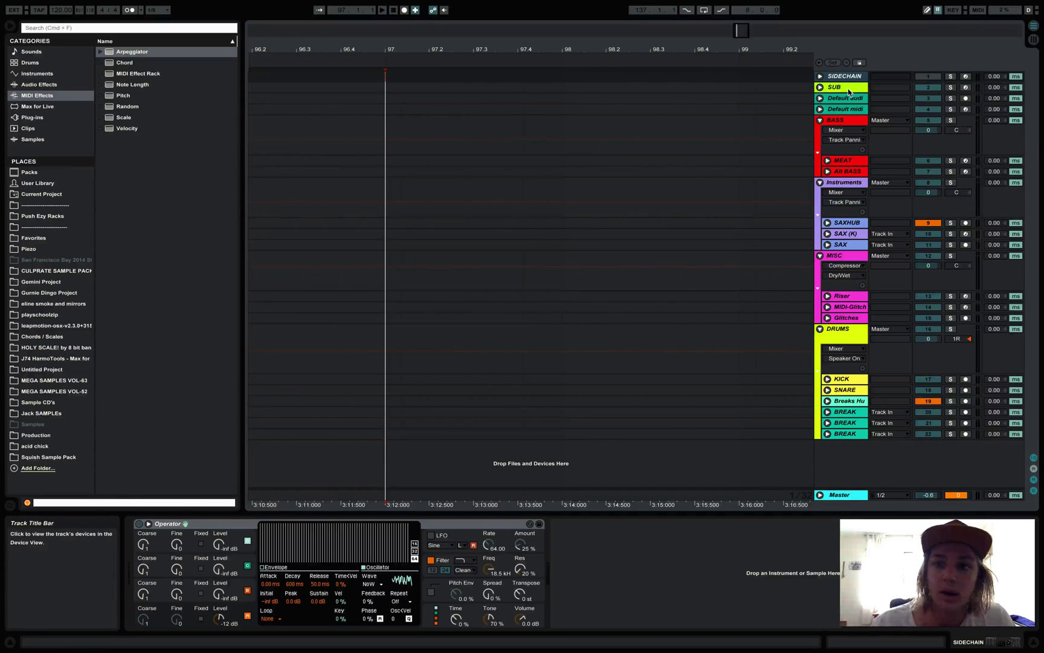
{"action": "left_click", "coordinate": [762, 99]}
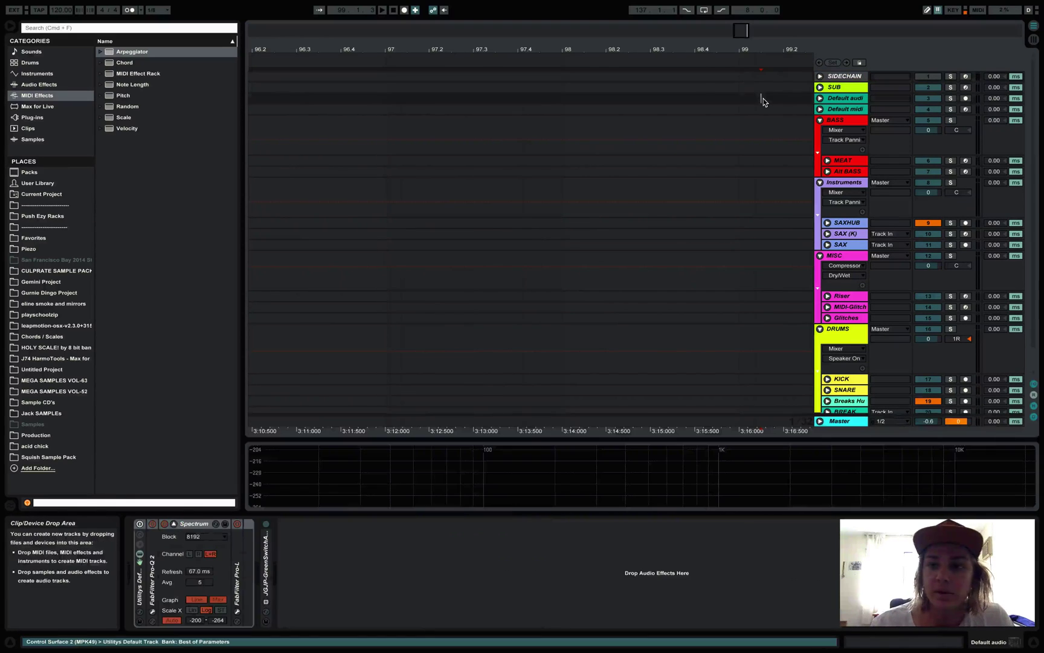
{"action": "left_click", "coordinate": [853, 80]}
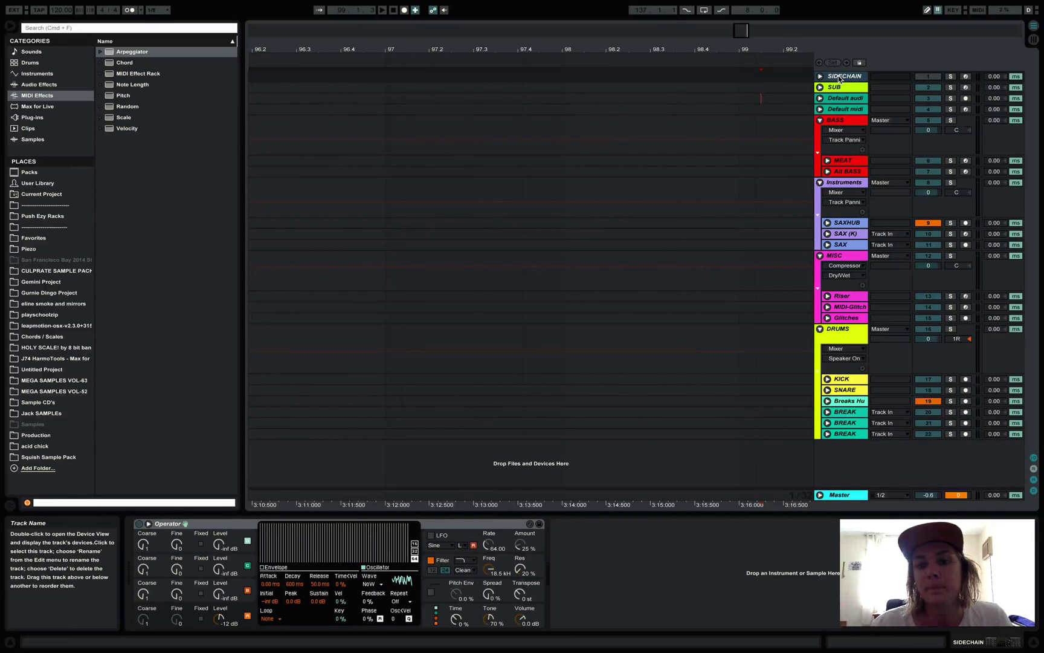
Create an empty one-bar MIDI clip at bars 97–98 on SIDECHAIN and open its notes
{"action": "left_click", "coordinate": [389, 77]}
{"action": "left_click_drag", "start_coordinate": [421, 75], "coordinate": [559, 79]}
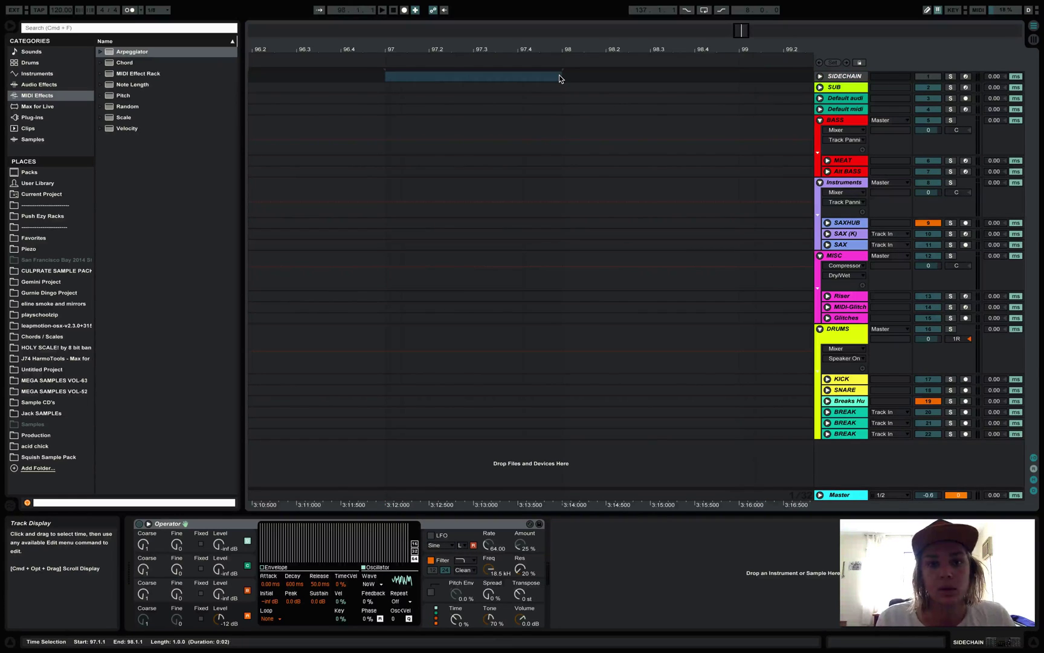
{"action": "key", "text": "super+shift+m"}
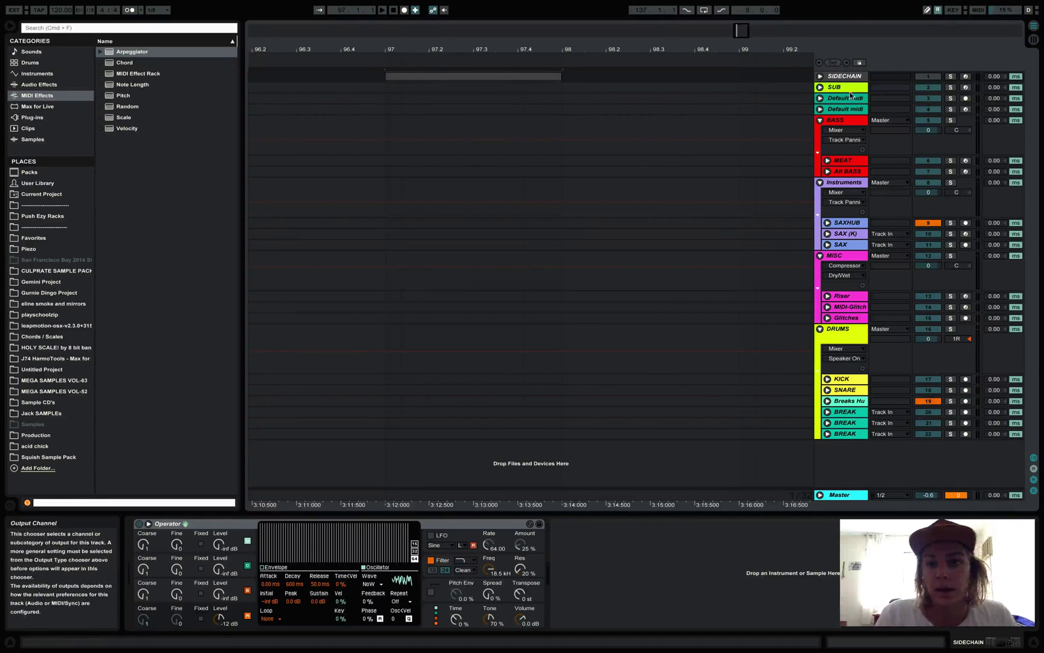
{"action": "left_click", "coordinate": [820, 76]}
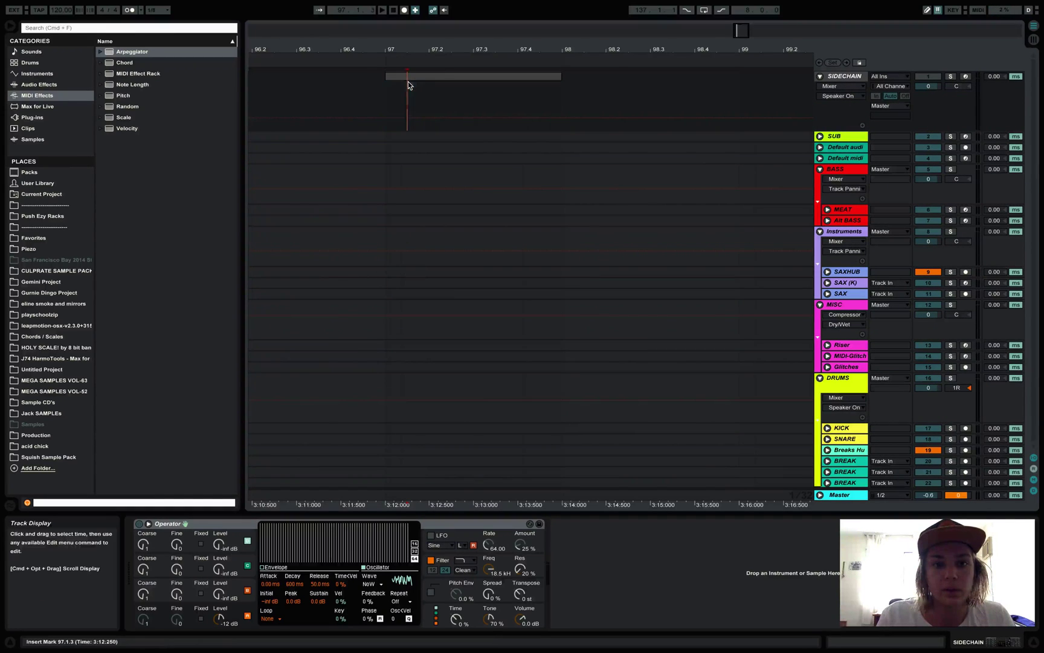
{"action": "double_click", "coordinate": [408, 81]}
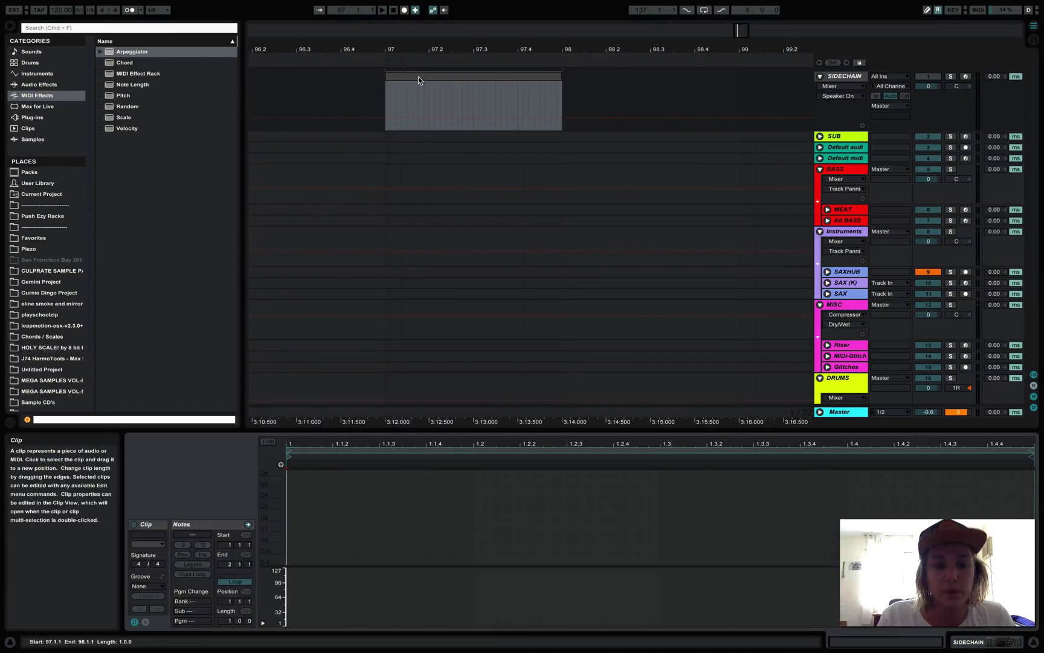
Fill the clip with a C#3 note on each of the four beats, then shorten the notes
{"action": "double_click", "coordinate": [289, 506]}
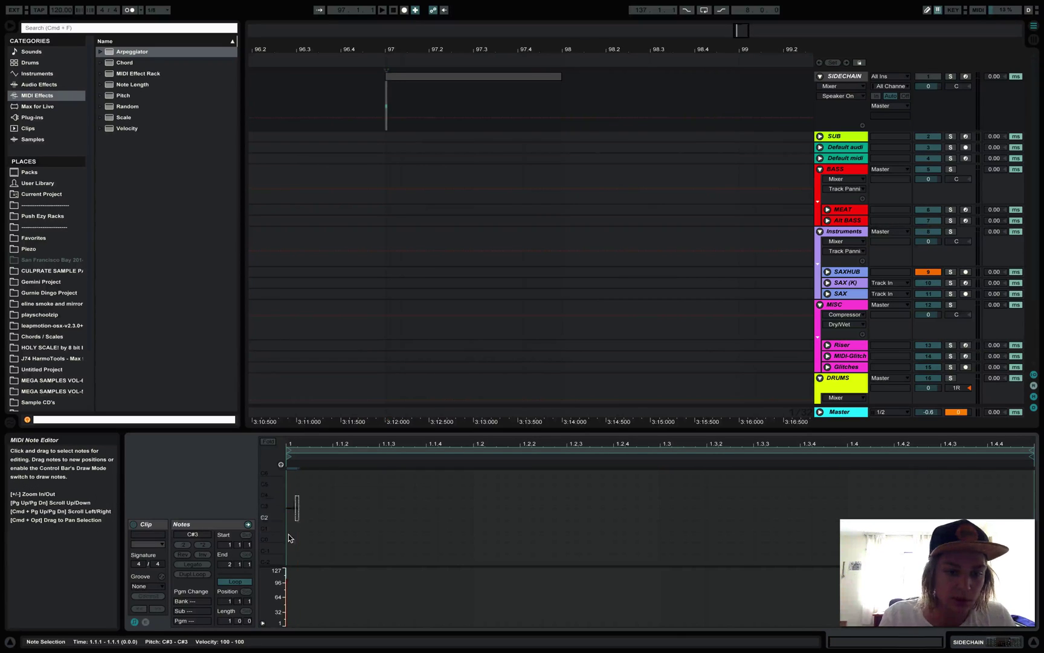
{"action": "key", "text": "space"}
{"action": "key", "text": "space"}
{"action": "key", "text": "super+v"}
{"action": "left_click_drag", "start_coordinate": [474, 500], "coordinate": [277, 453]}
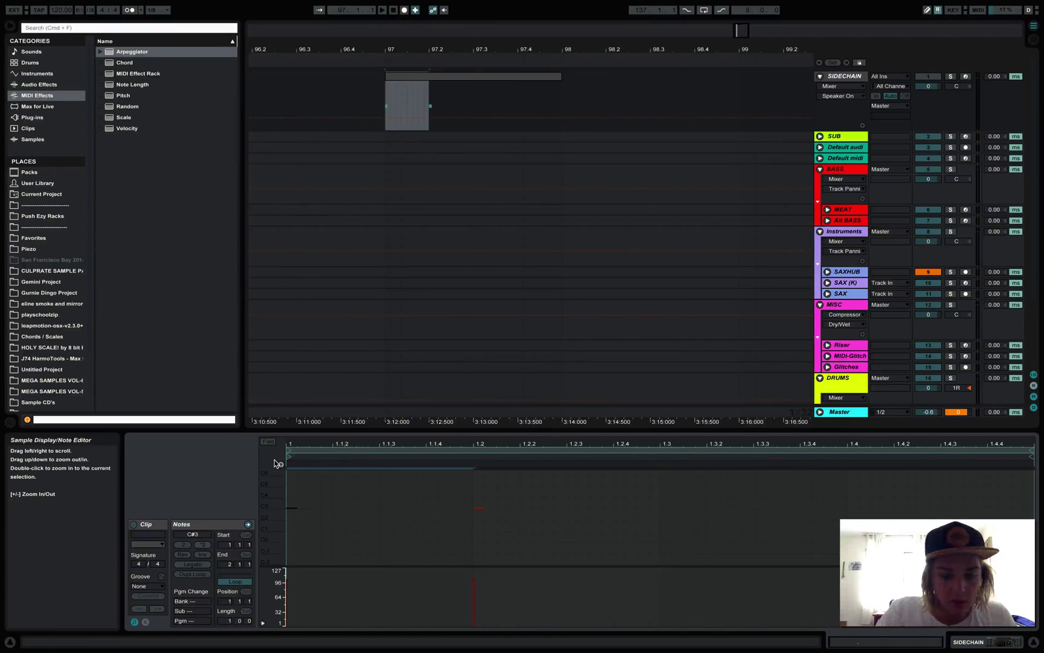
{"action": "key", "text": "super+d"}
{"action": "key", "text": "super+d"}
{"action": "key", "text": "super+d"}
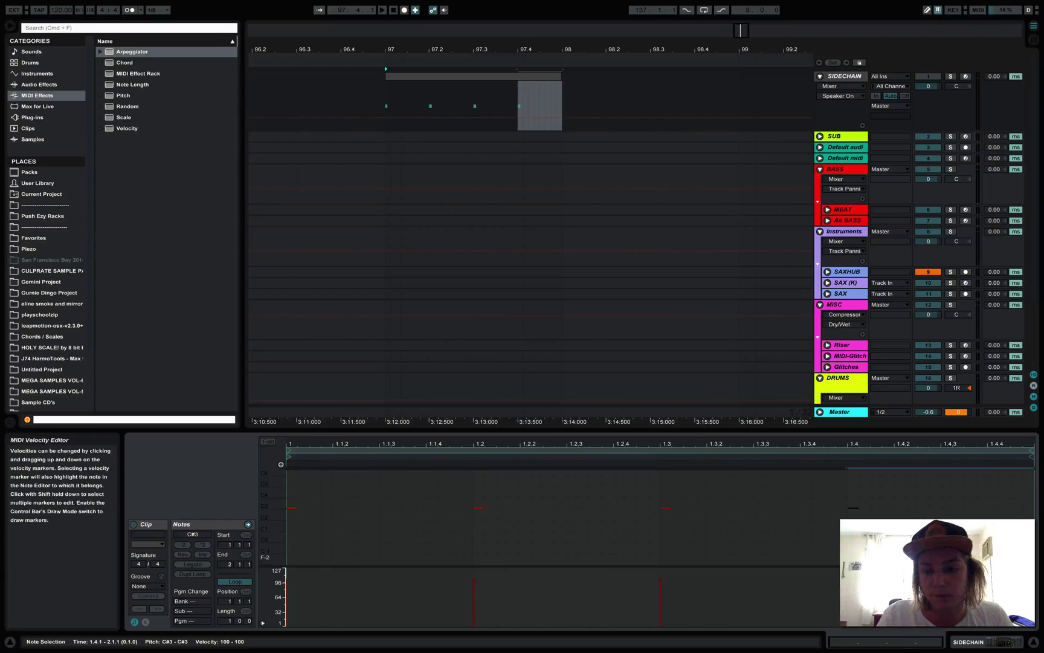
{"action": "key", "text": "shift+Home"}
{"action": "left_click", "coordinate": [800, 511]}
{"action": "key", "text": "shift+Home"}
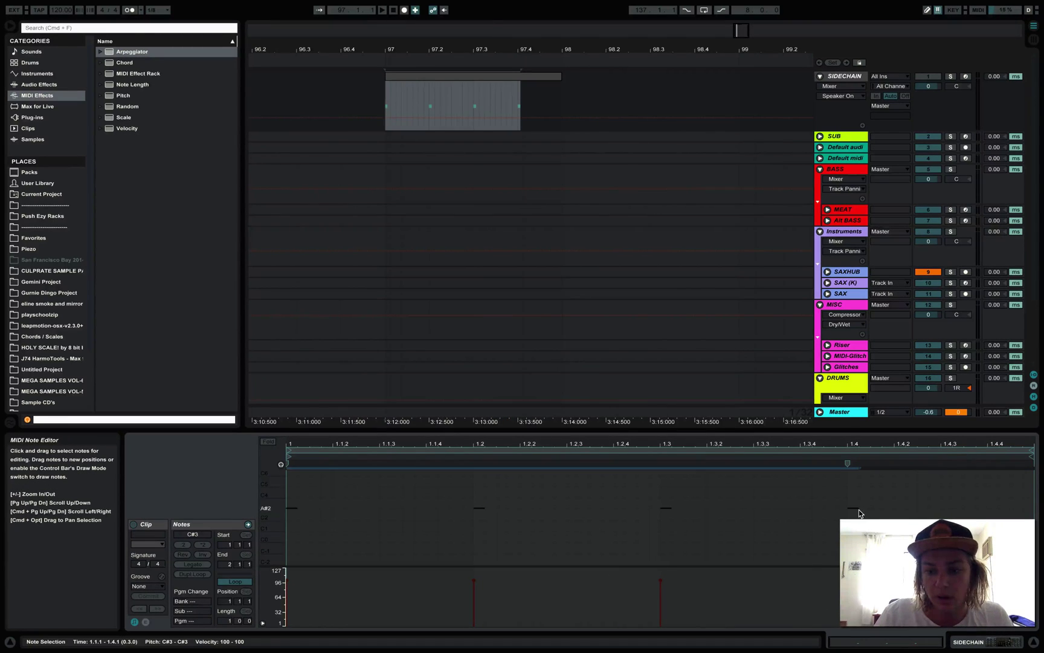
{"action": "mouse_move", "coordinate": [858, 507]}
{"action": "left_mouse_down"}
{"action": "mouse_move", "coordinate": [849, 510]}
{"action": "mouse_move", "coordinate": [903, 509]}
{"action": "mouse_move", "coordinate": [862, 510]}
{"action": "left_mouse_up"}
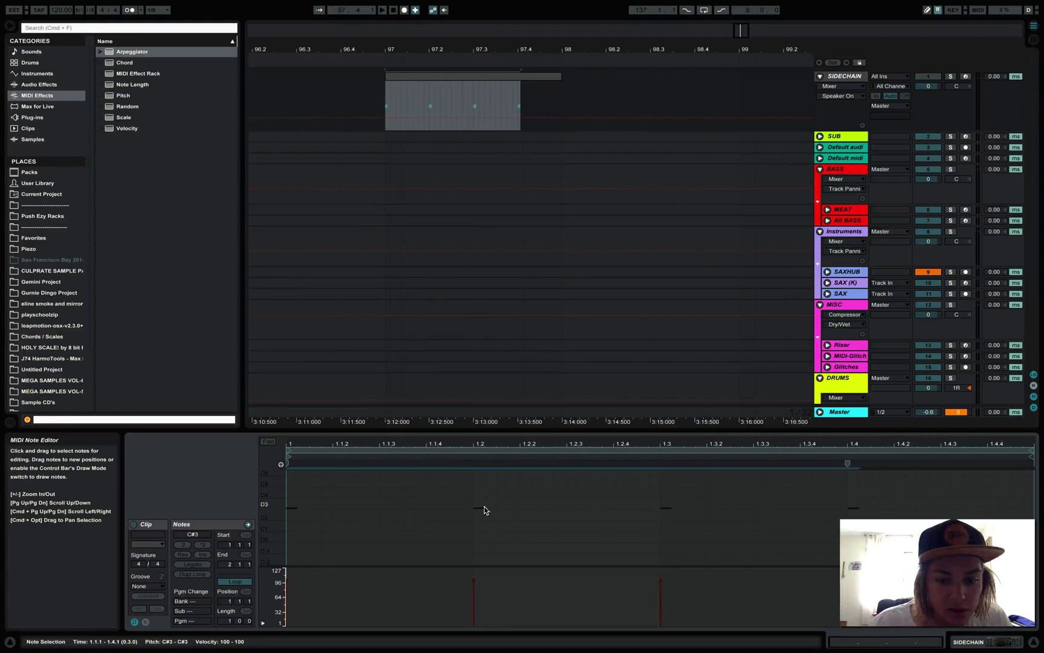
{"action": "left_click_drag", "start_coordinate": [482, 509], "coordinate": [479, 509]}
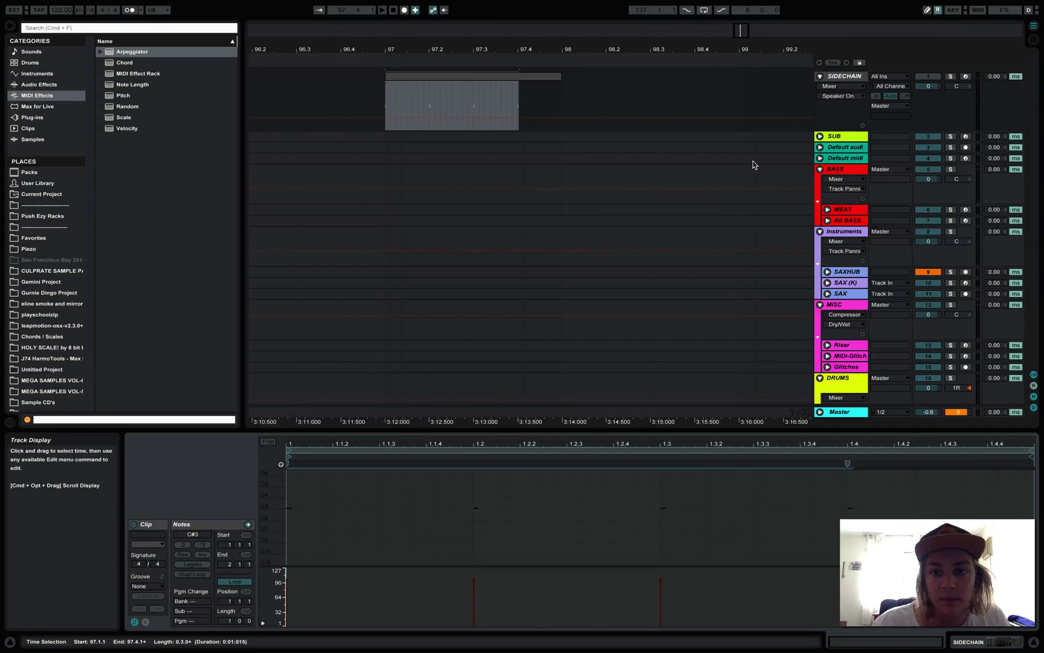
Look over the BASS and Instruments groups, then fold the SIDECHAIN track
{"action": "left_click", "coordinate": [835, 173]}
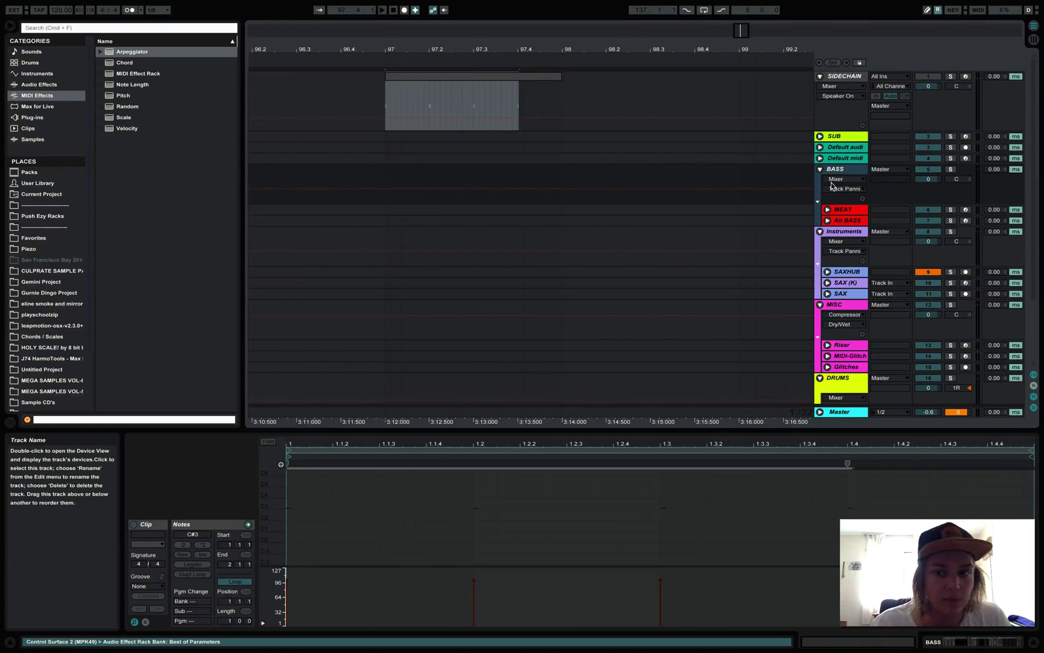
{"action": "left_click", "coordinate": [837, 233]}
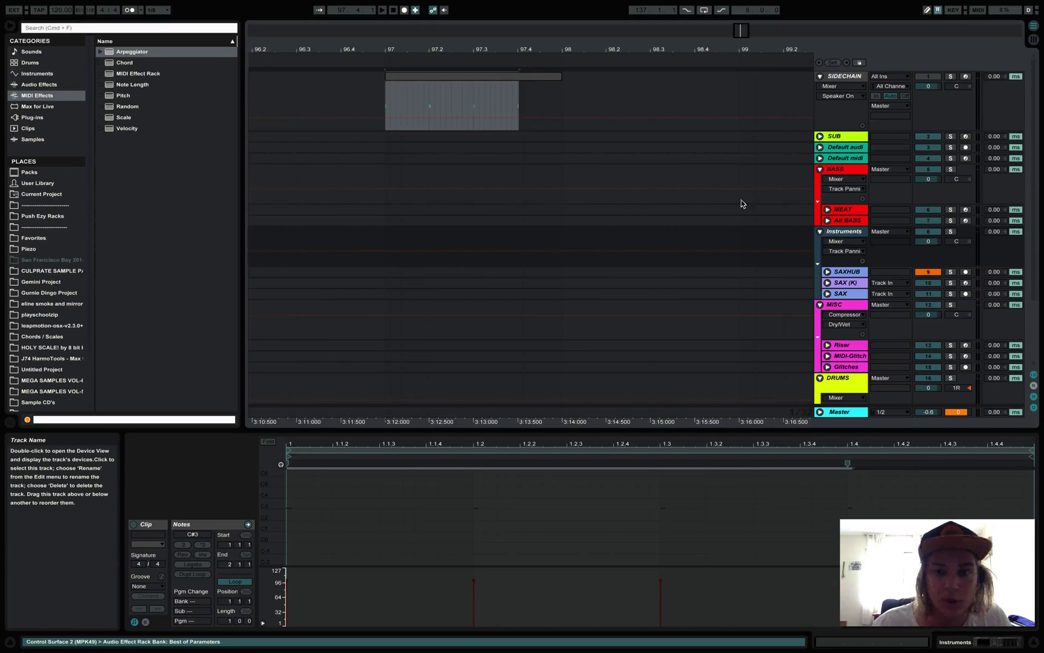
{"action": "left_click", "coordinate": [820, 76]}
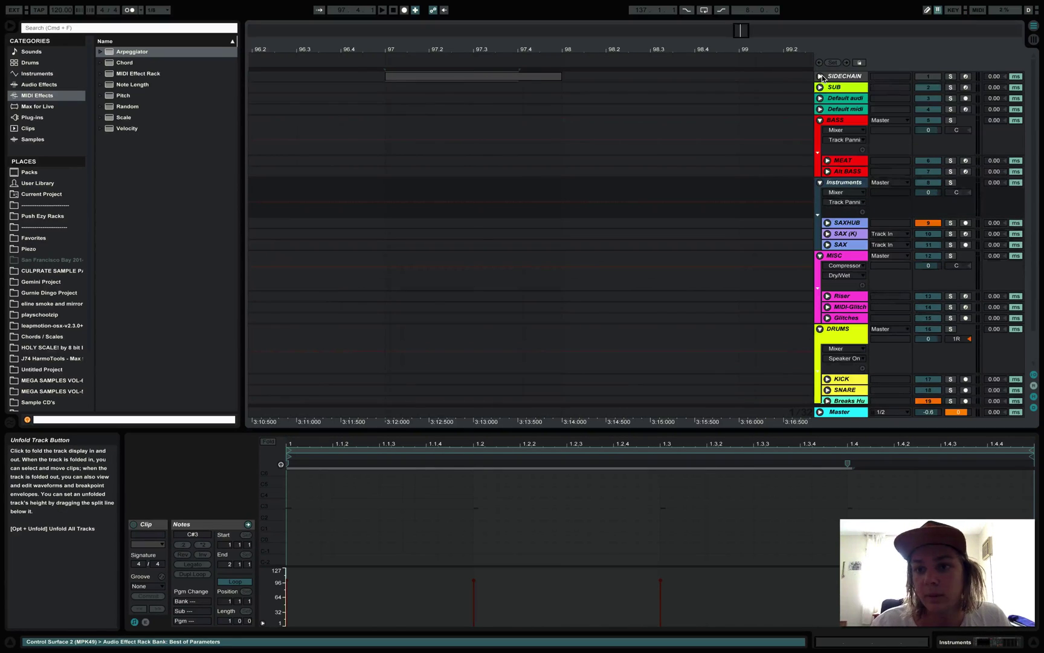
{"action": "left_click", "coordinate": [846, 78]}
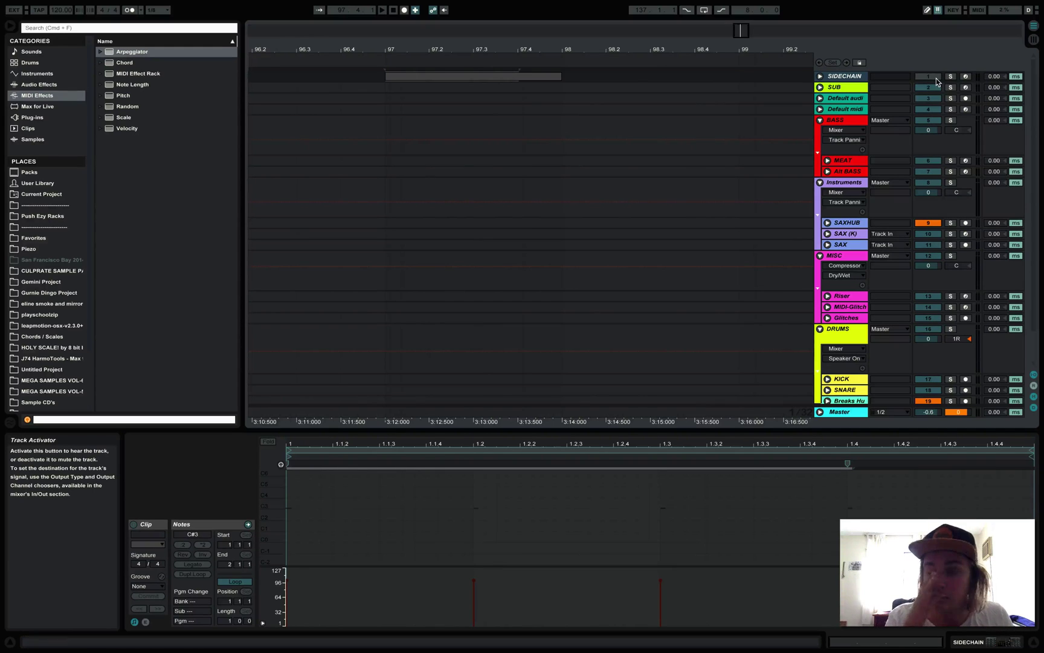
Show SUB's device chain: Operator, Multiband Dynamics, Compressor at -27 dB and FabFilter Pro-Q 2
{"action": "left_click", "coordinate": [845, 89]}
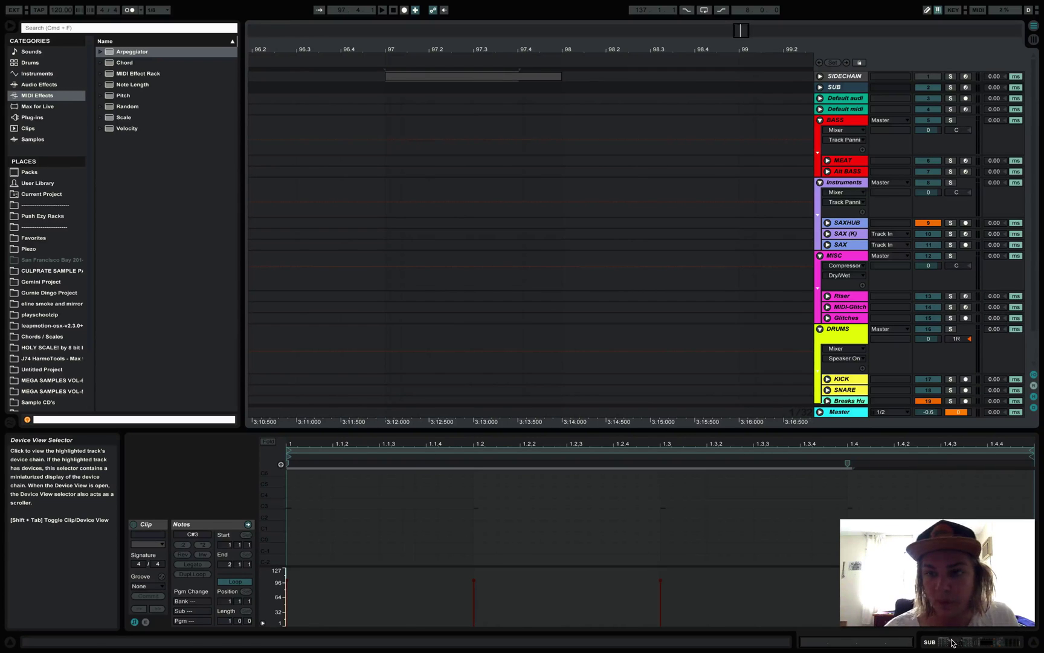
{"action": "left_click", "coordinate": [841, 98]}
{"action": "left_click", "coordinate": [852, 90]}
{"action": "key", "text": "shift+Tab"}
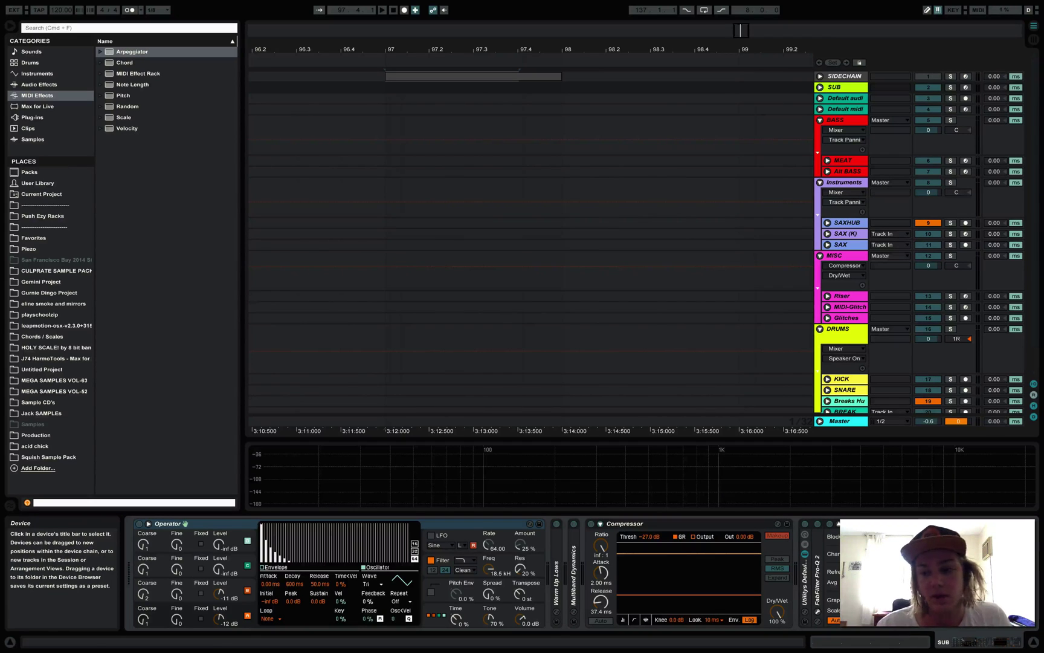
Switch SUB's Operator to its LFO settings, then expand and collapse Multiband Dynamics
{"action": "left_click", "coordinate": [734, 525]}
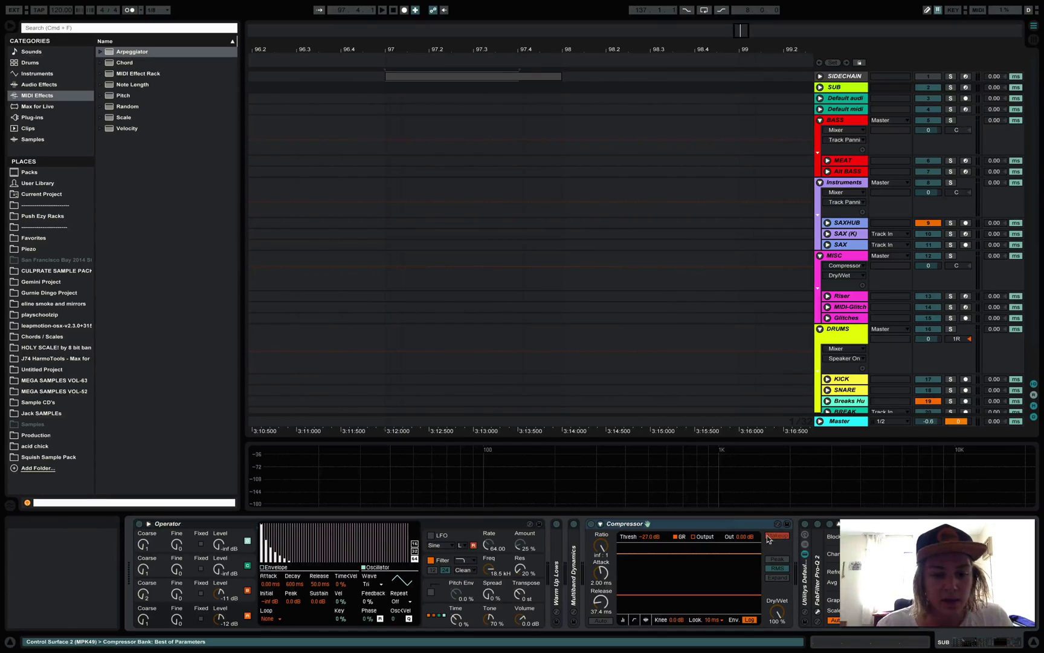
{"action": "left_click", "coordinate": [501, 532]}
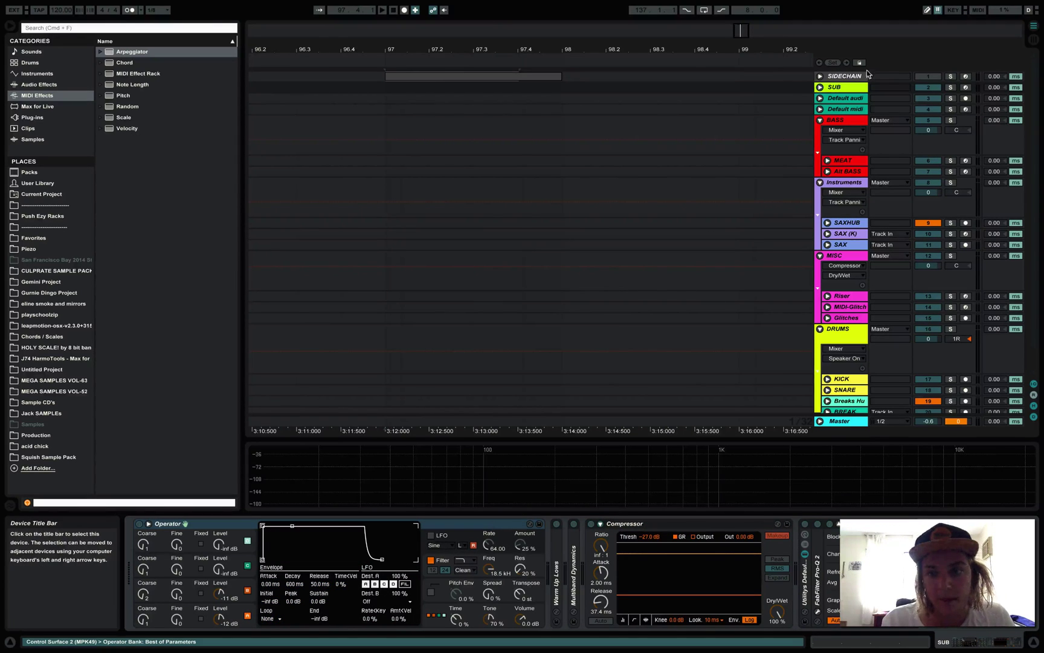
{"action": "left_click", "coordinate": [833, 87]}
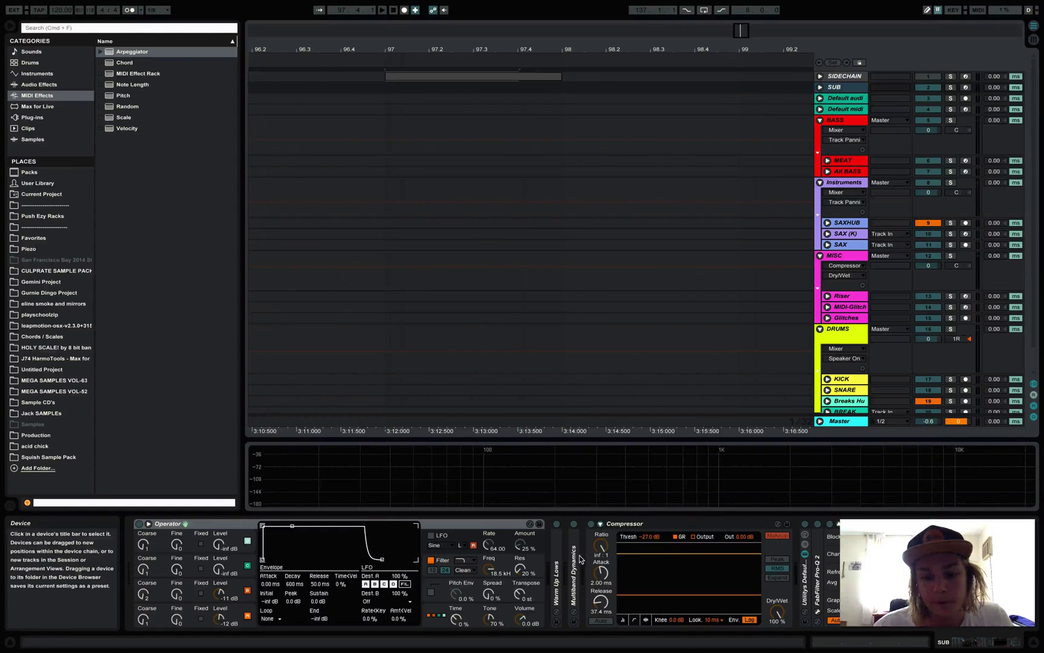
{"action": "double_click", "coordinate": [571, 562]}
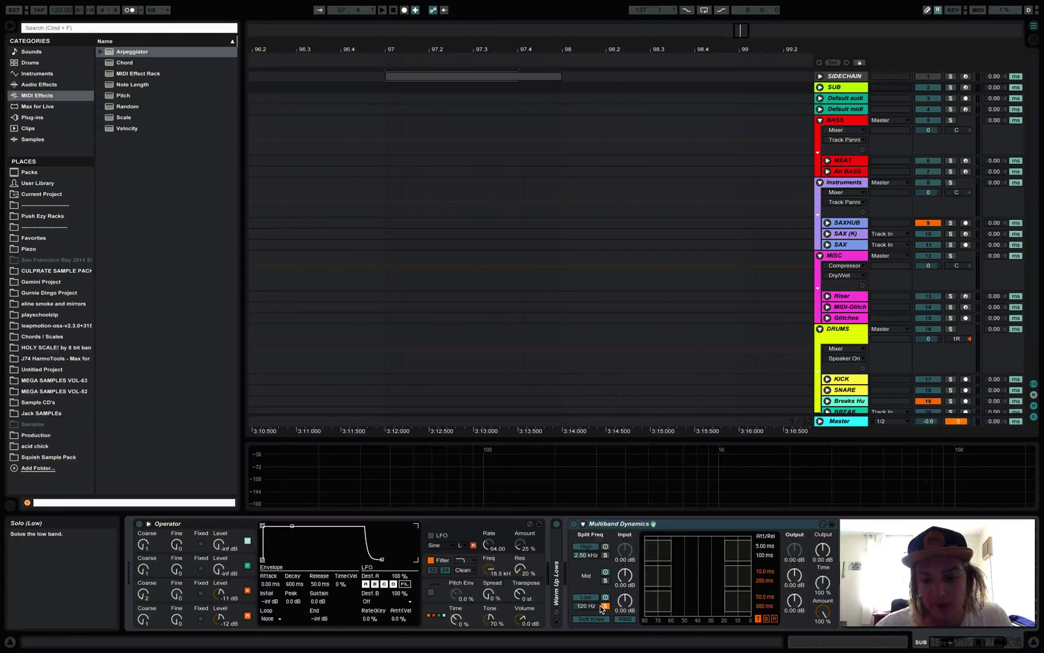
{"action": "double_click", "coordinate": [626, 524]}
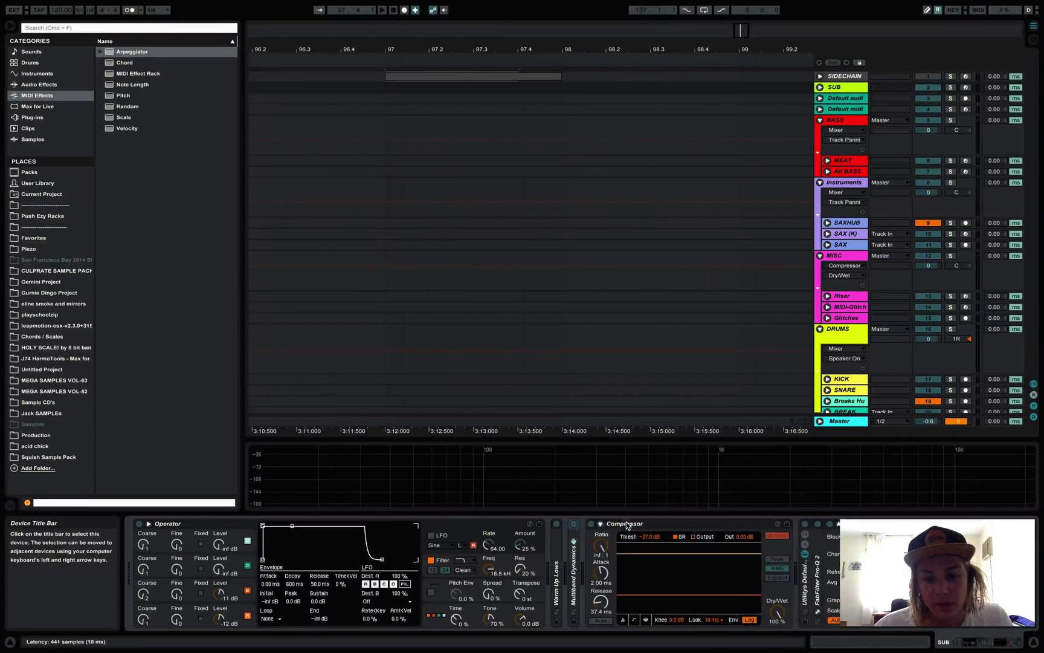
{"action": "left_click", "coordinate": [836, 121]}
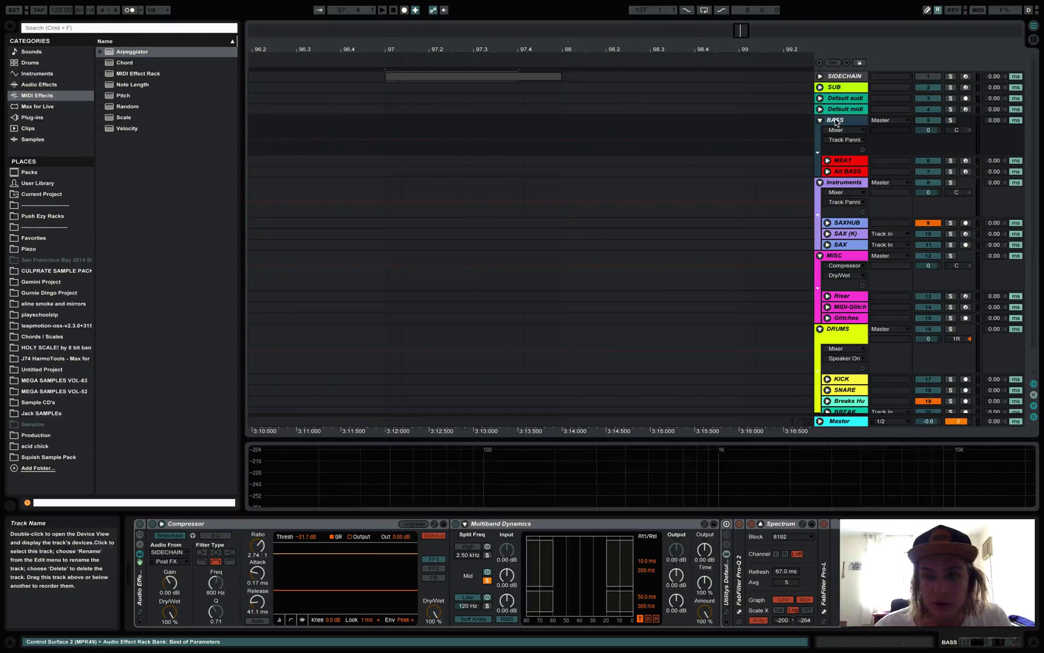
{"action": "left_click", "coordinate": [552, 538]}
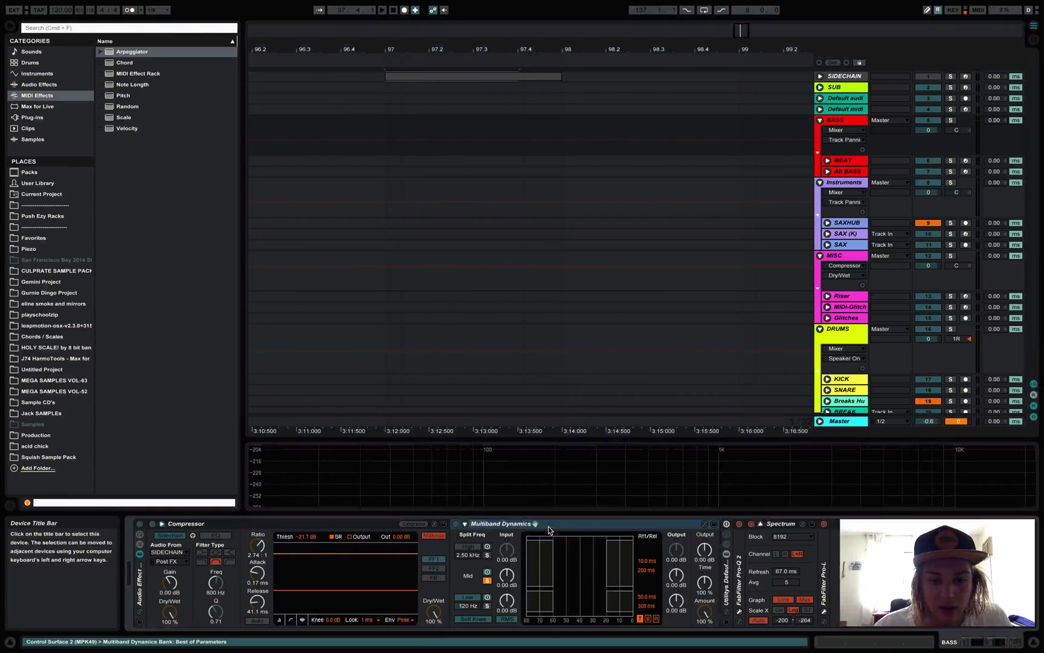
{"action": "left_click", "coordinate": [471, 547]}
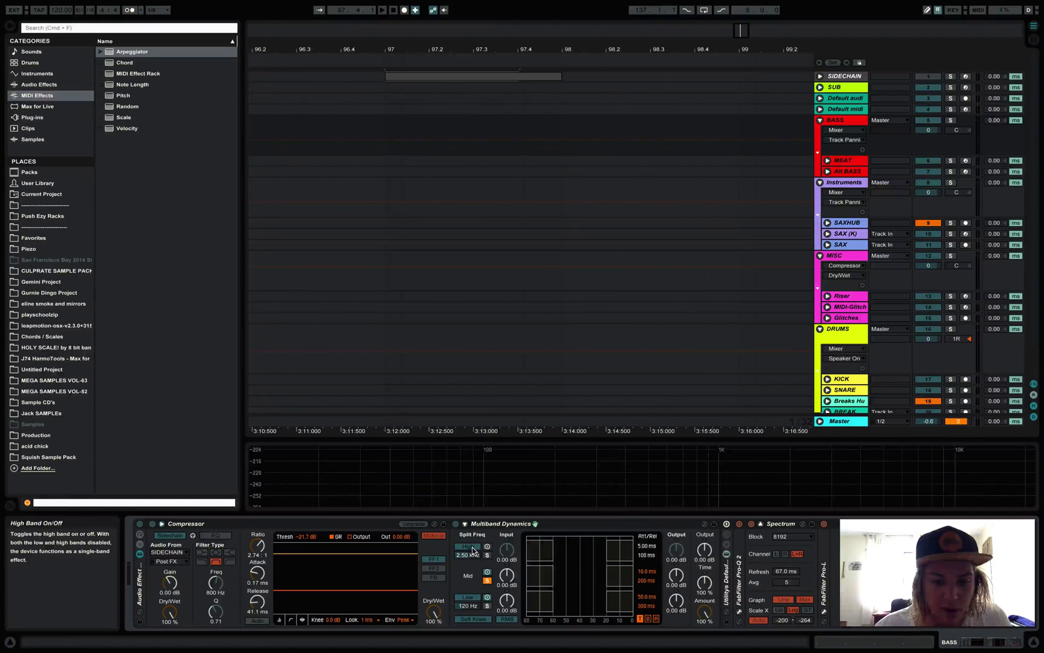
{"action": "left_click", "coordinate": [473, 548]}
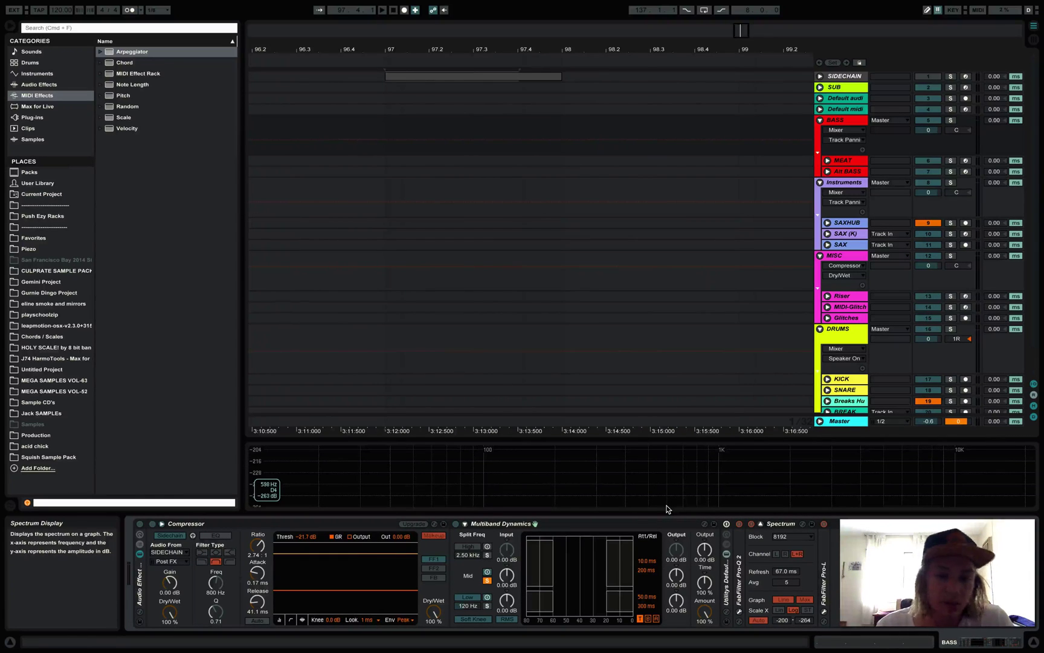
Insert a Default audio track after Alt BASS, fold it, and select the BASS group
{"action": "left_click", "coordinate": [846, 161]}
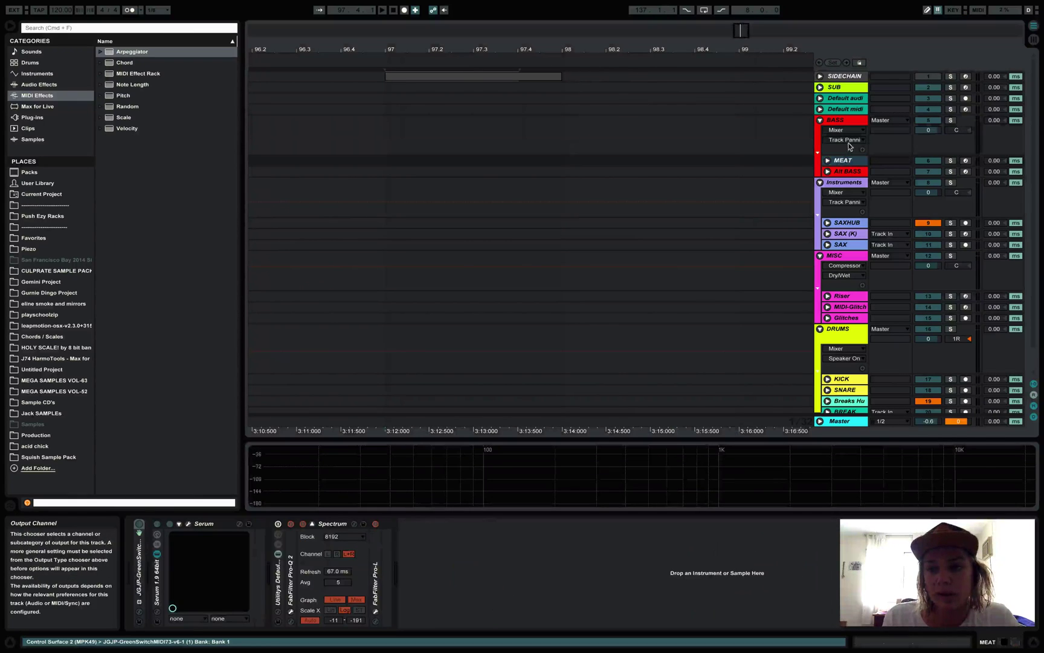
{"action": "left_click", "coordinate": [859, 172]}
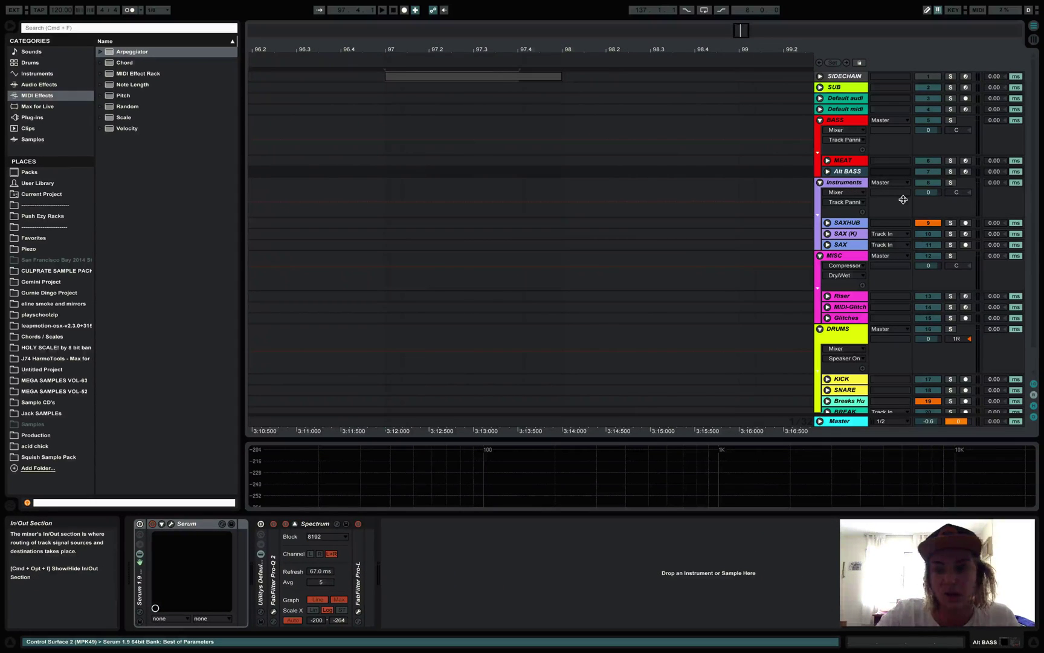
{"action": "key", "text": "super+t"}
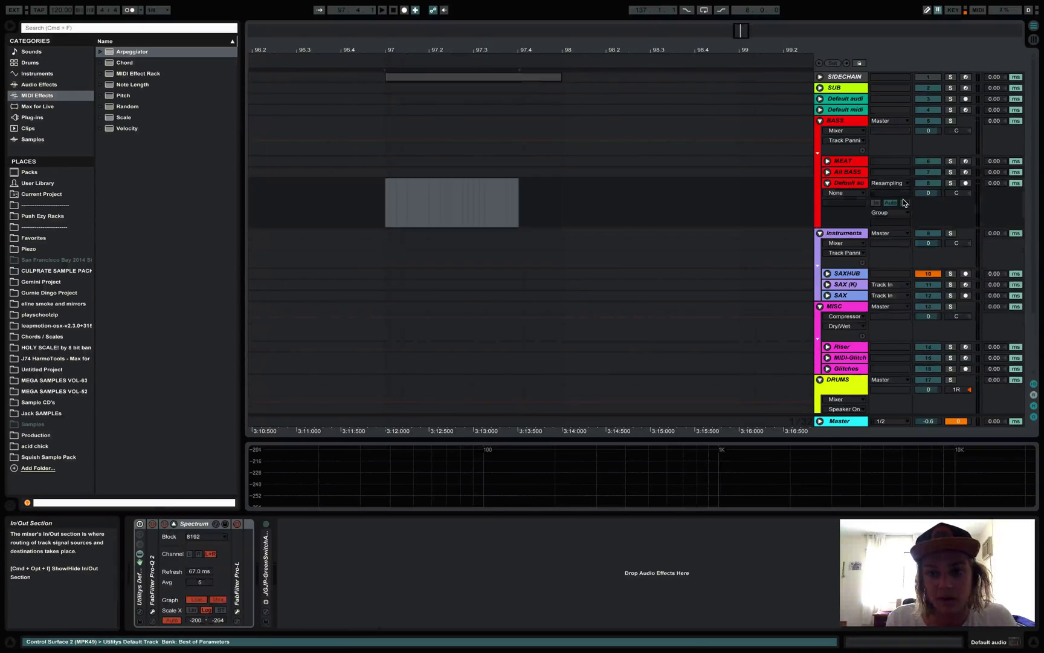
{"action": "left_click", "coordinate": [828, 184]}
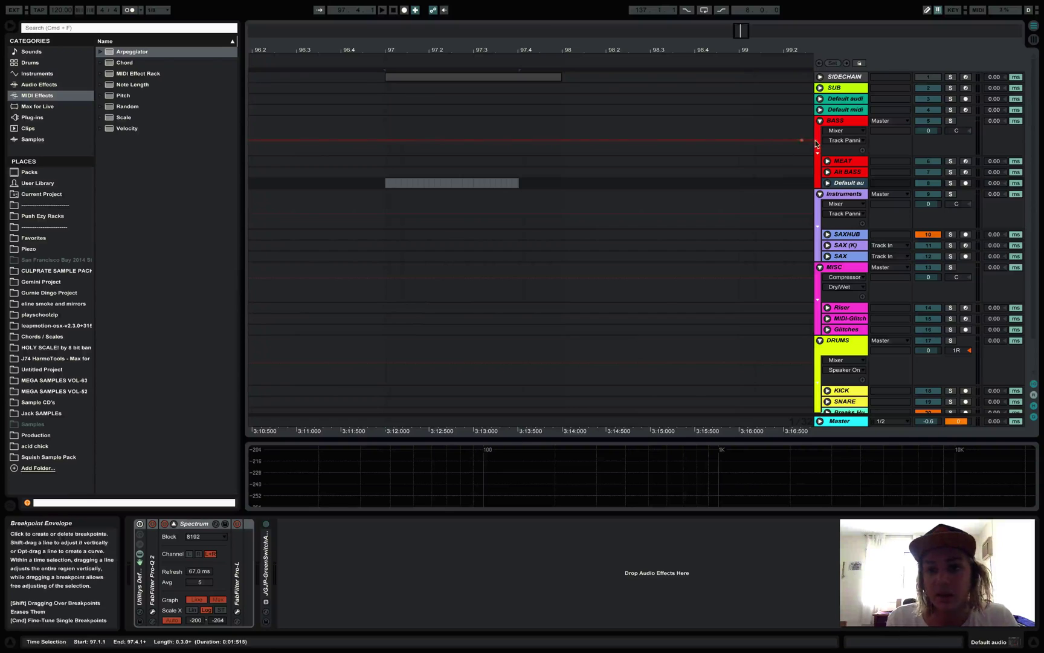
{"action": "left_click", "coordinate": [840, 120]}
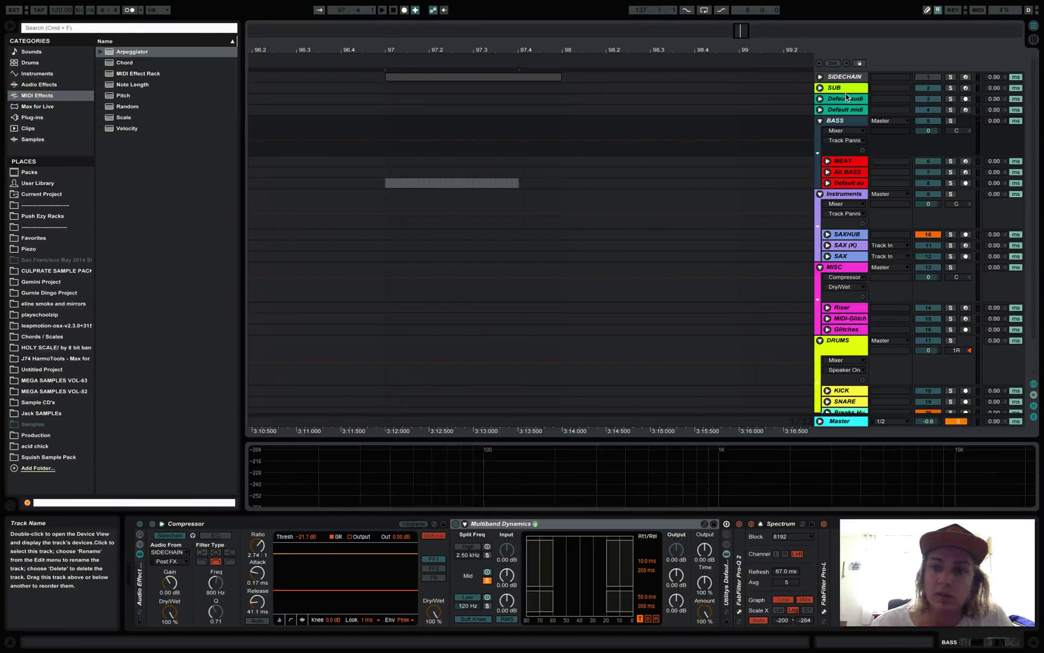
Record a one-bar MIDI clip at bars 97–98 on the MEAT track
{"action": "left_click", "coordinate": [535, 171]}
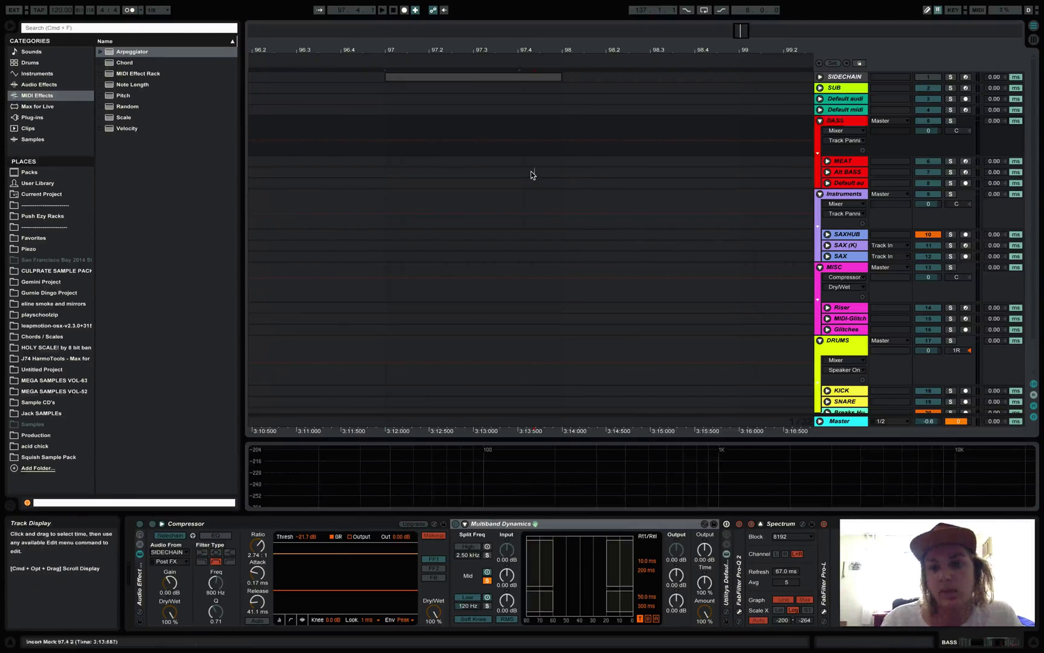
{"action": "left_click_drag", "start_coordinate": [386, 160], "coordinate": [562, 168]}
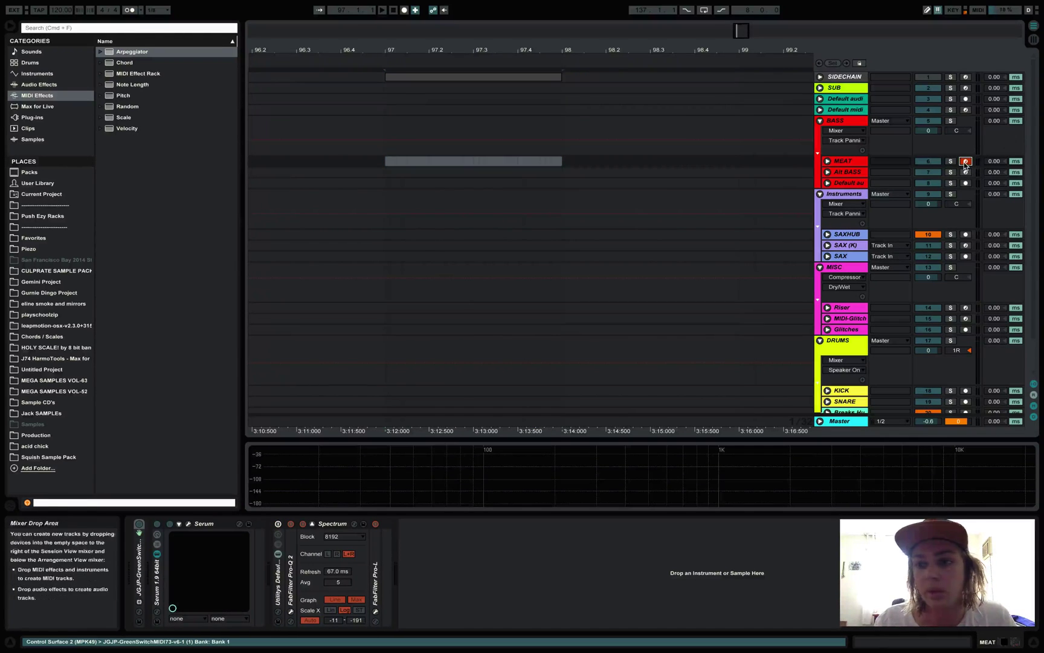
{"action": "left_click", "coordinate": [405, 11]}
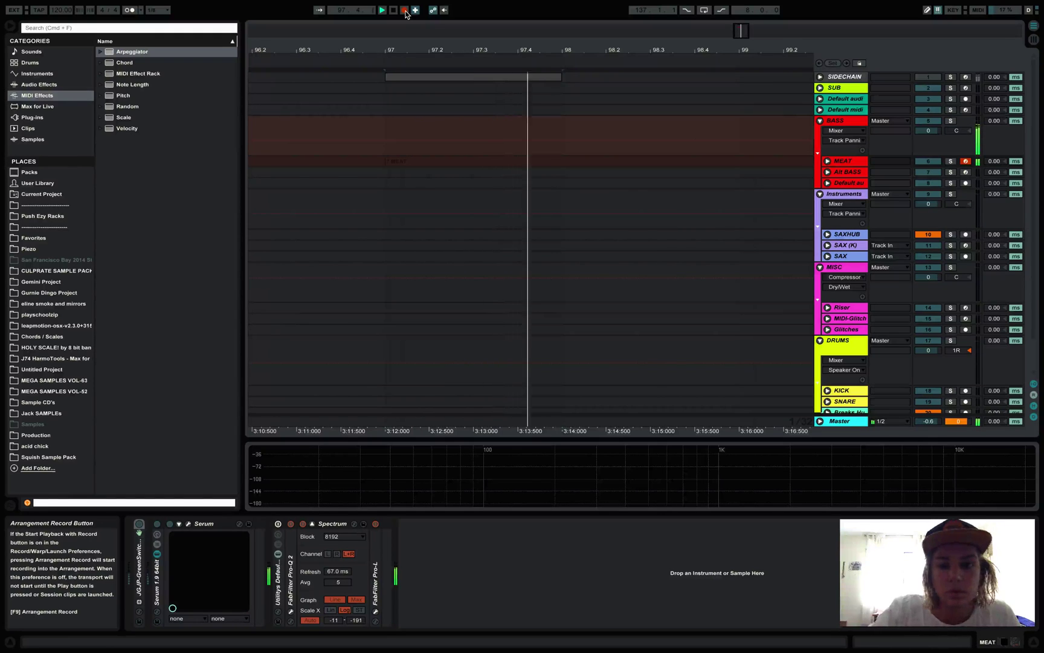
{"action": "key", "text": "space"}
Paste a copy of the 7 MEAT clip at bar 97 on the SUB track
{"action": "double_click", "coordinate": [472, 161]}
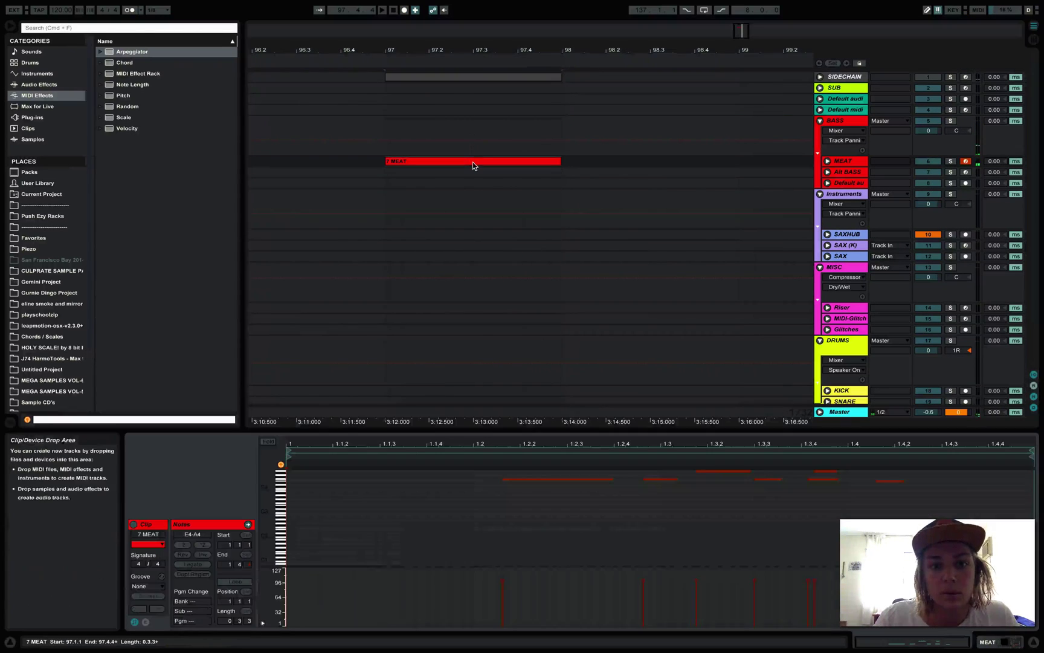
{"action": "left_click", "coordinate": [828, 162]}
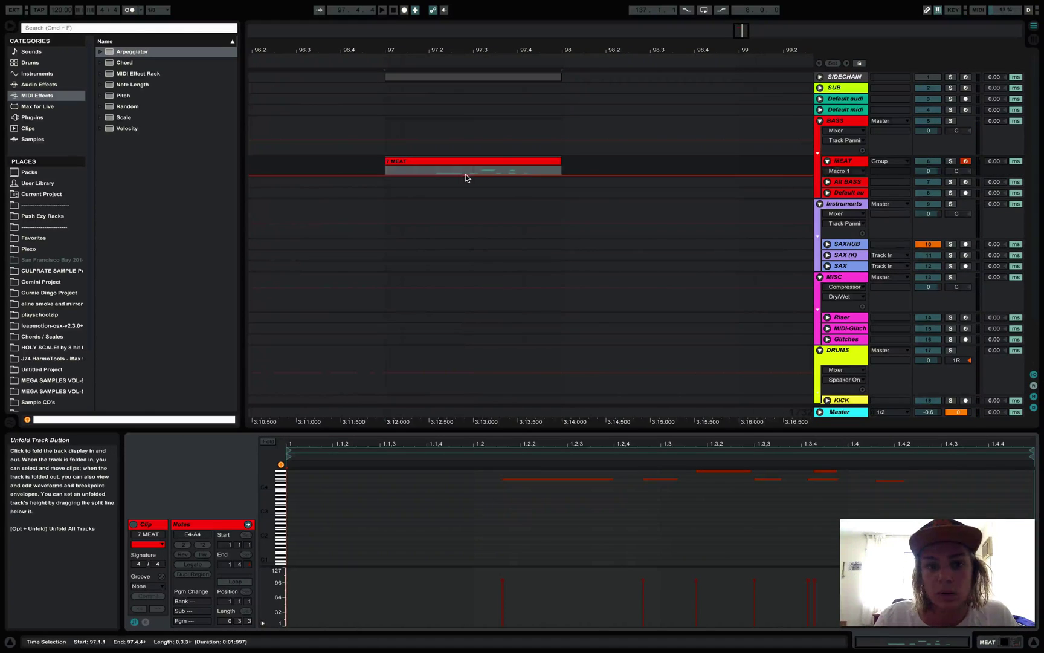
{"action": "left_click", "coordinate": [495, 160]}
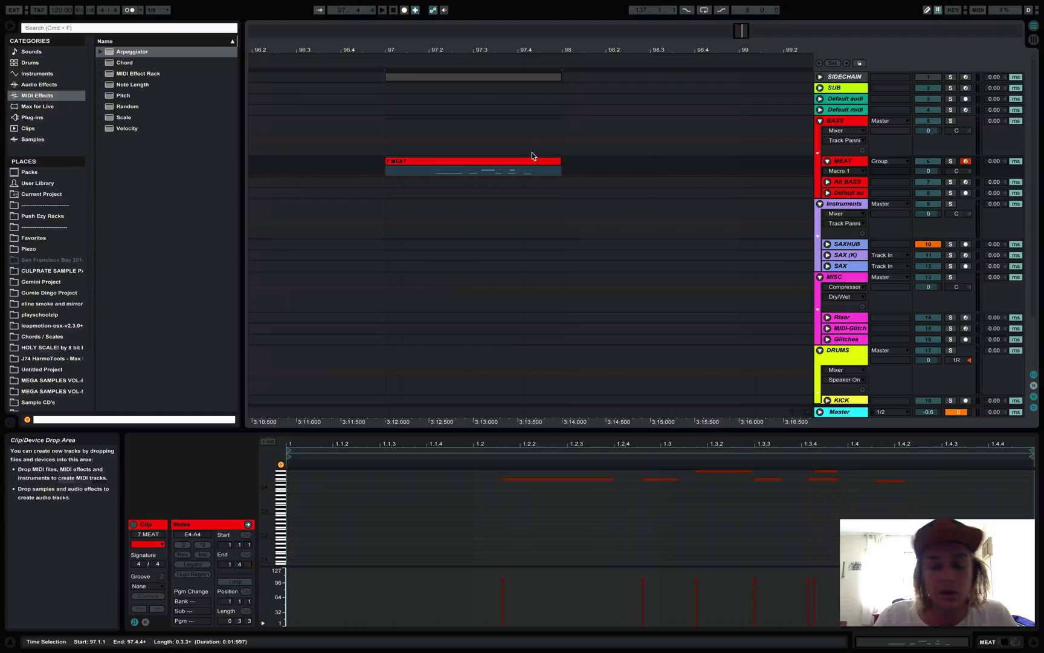
{"action": "left_click", "coordinate": [391, 87]}
{"action": "key", "text": "super+v"}
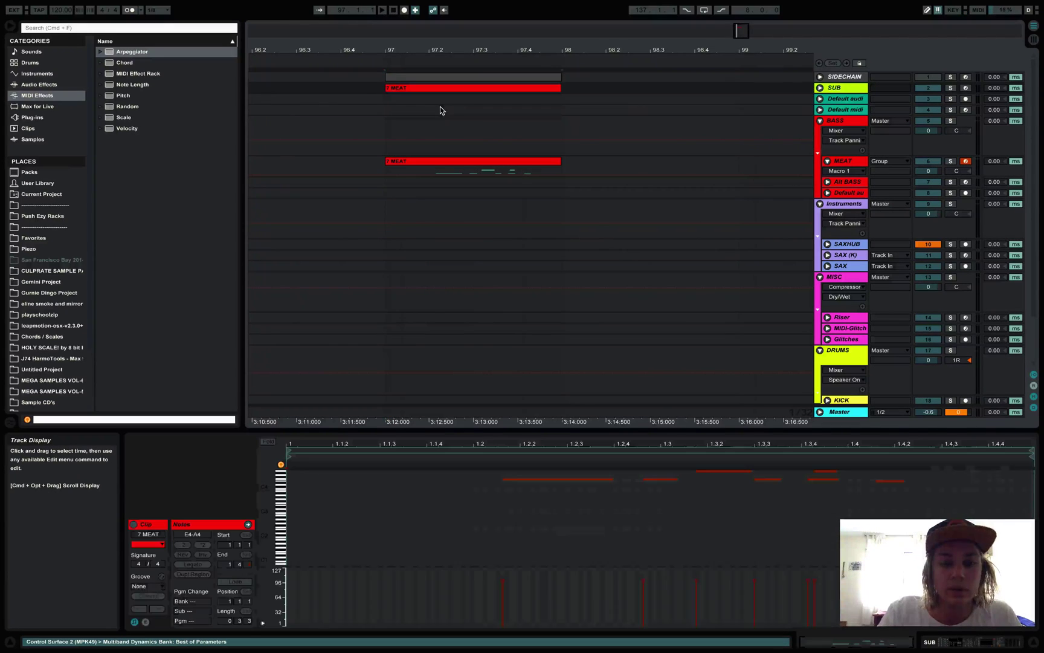
Solo SUB, reveal its LFO Rate automation and device chain, and play from 97.2
{"action": "key", "text": "space"}
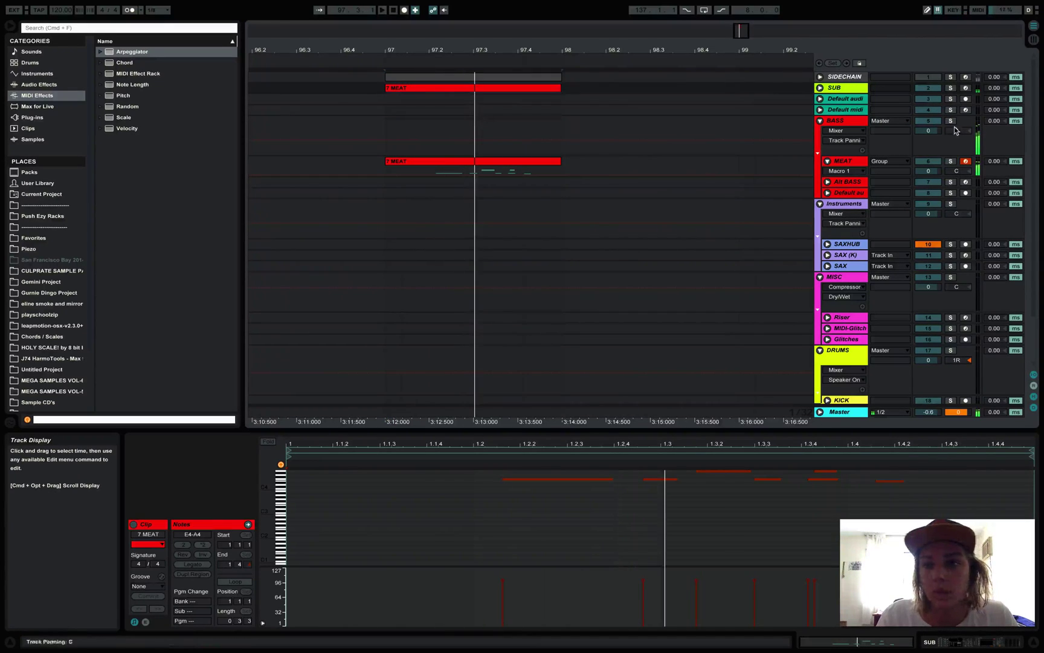
{"action": "left_click", "coordinate": [951, 87]}
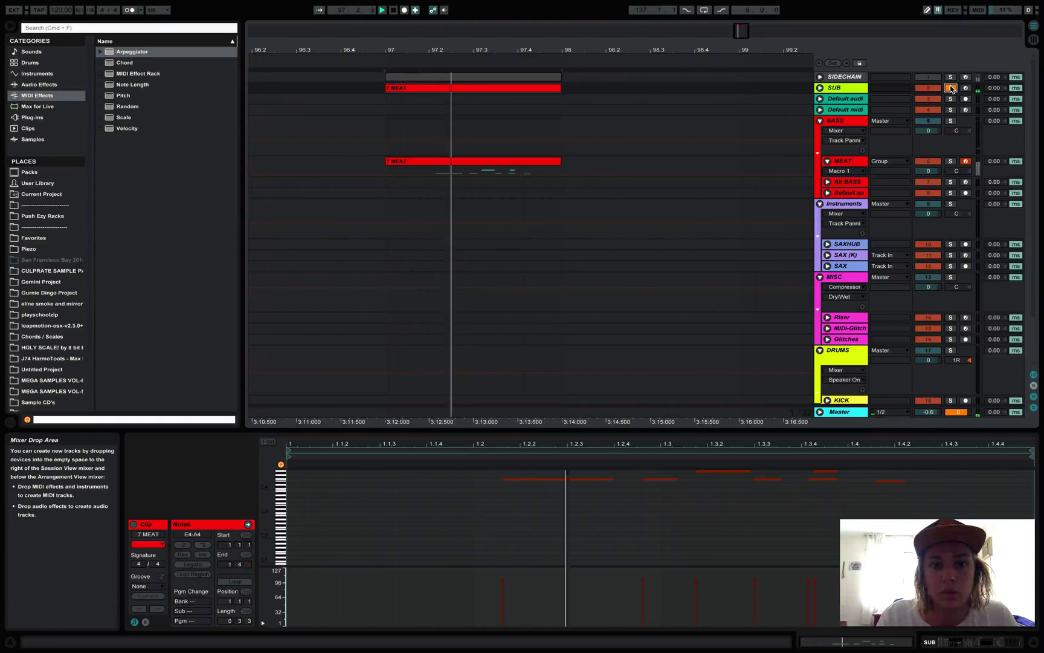
{"action": "left_click", "coordinate": [820, 87]}
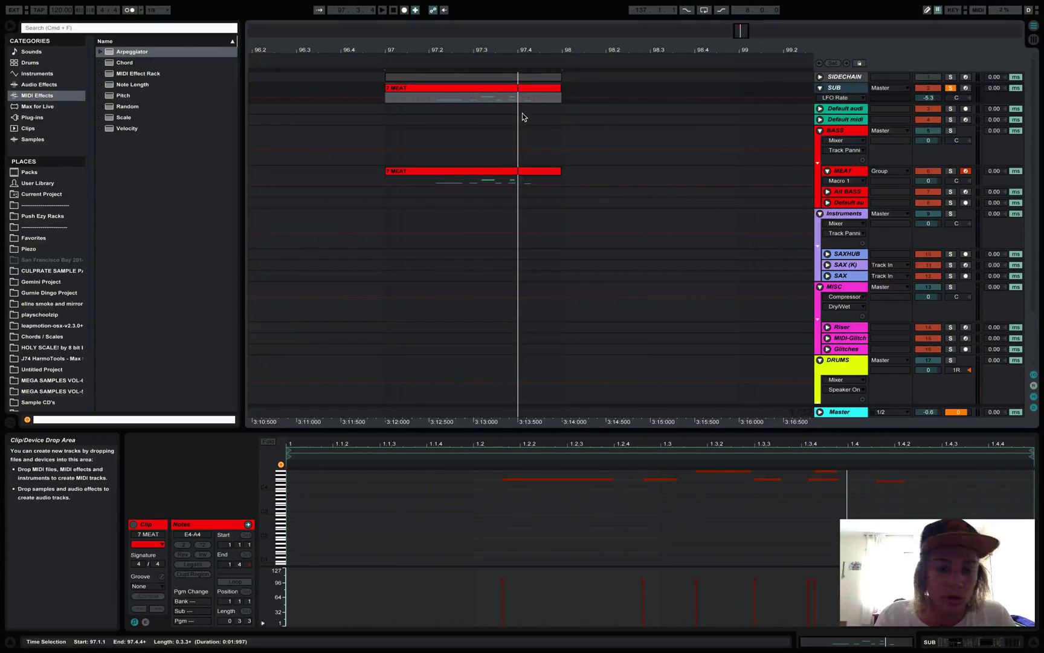
{"action": "left_click", "coordinate": [945, 643]}
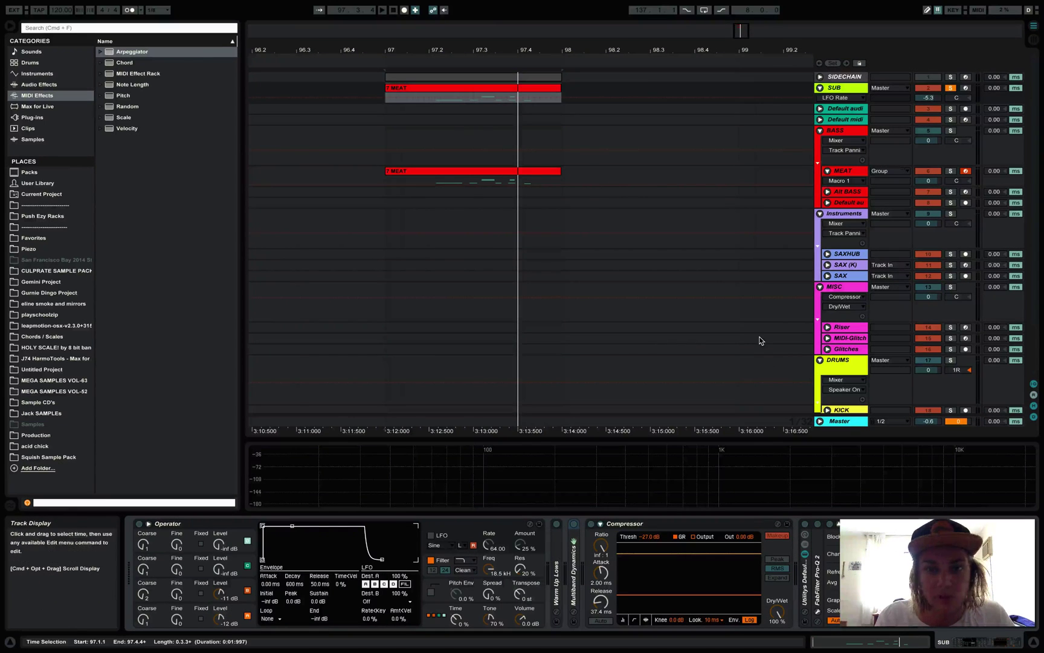
{"action": "left_click", "coordinate": [433, 101]}
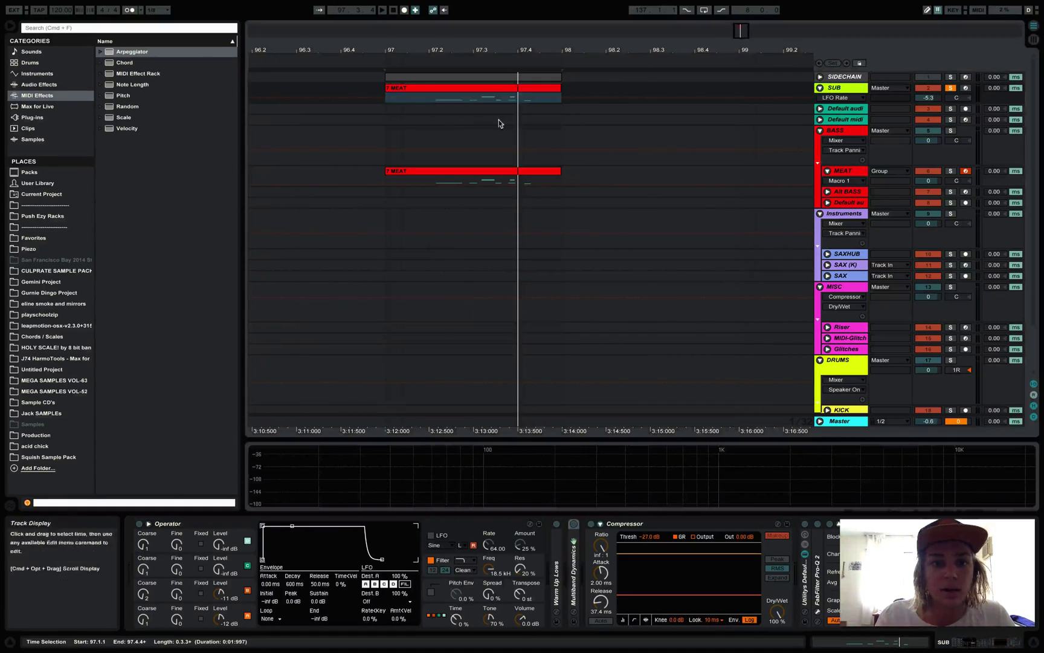
{"action": "left_click", "coordinate": [433, 101]}
{"action": "key", "text": "space"}
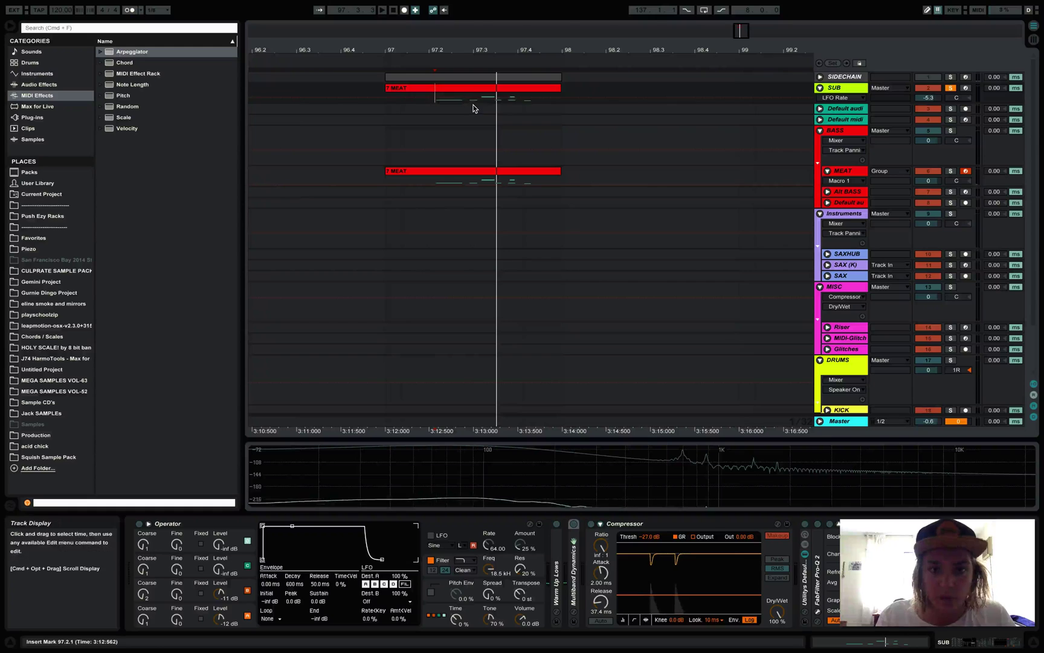
Transpose all notes in the MEAT clip down two octaves and play them back
{"action": "double_click", "coordinate": [455, 89]}
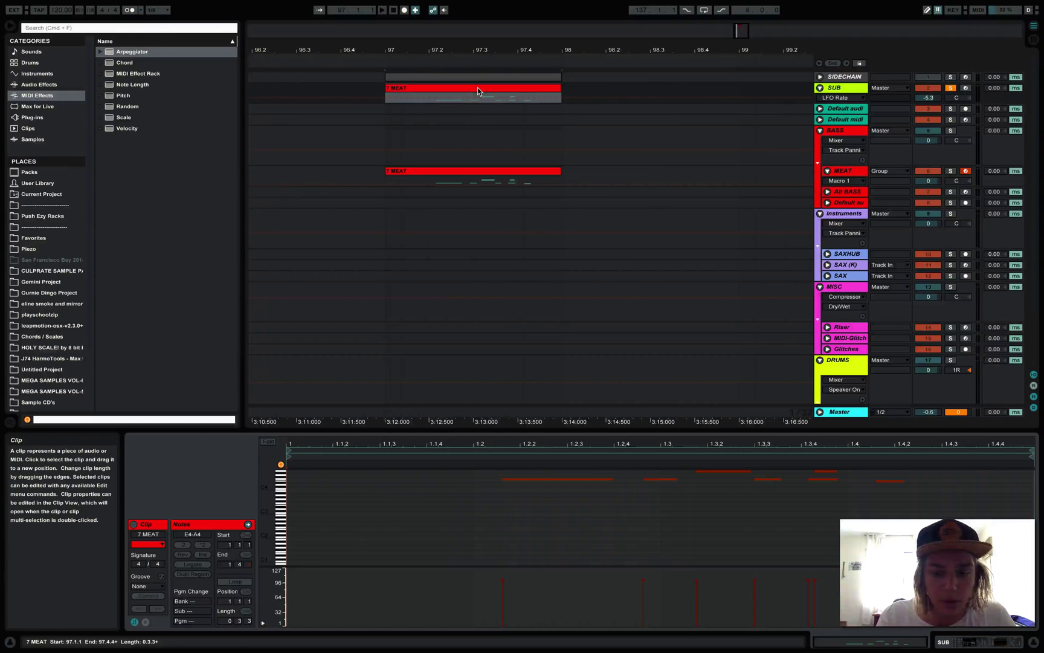
{"action": "left_click", "coordinate": [470, 170]}
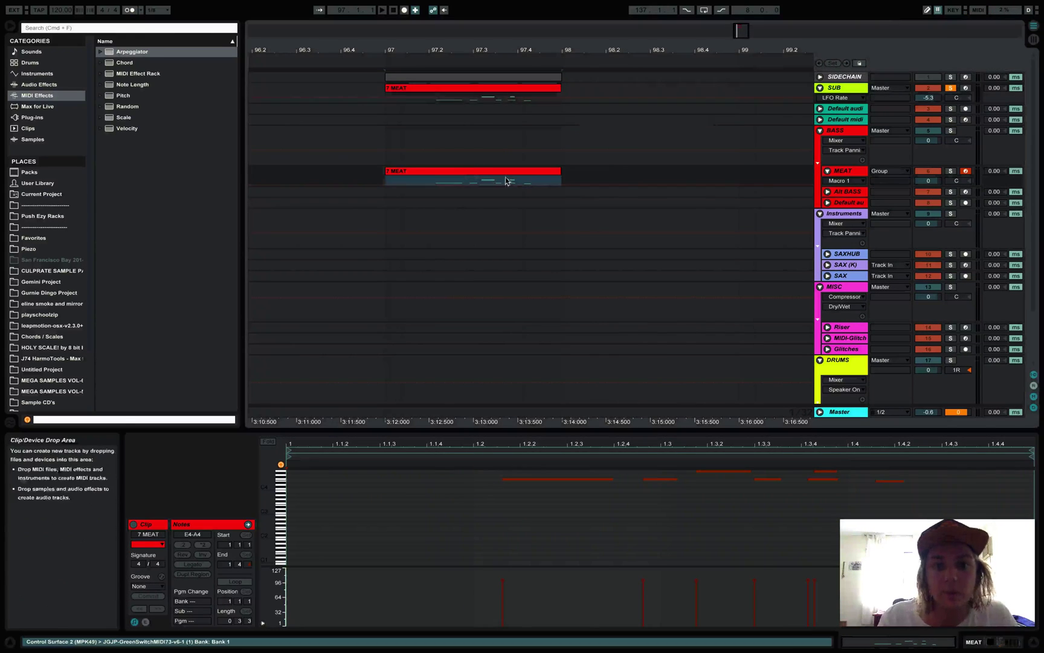
{"action": "right_click", "coordinate": [513, 487]}
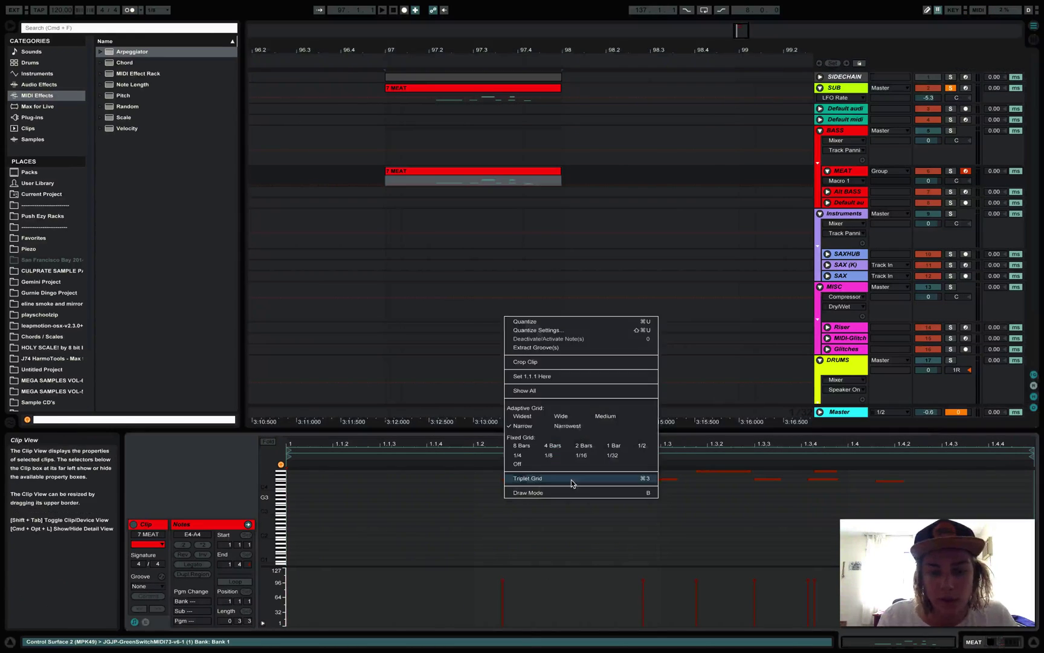
{"action": "left_click", "coordinate": [458, 585]}
{"action": "mouse_move", "coordinate": [408, 538]}
{"action": "left_mouse_down"}
{"action": "mouse_move", "coordinate": [840, 466]}
{"action": "mouse_move", "coordinate": [1003, 466]}
{"action": "mouse_move", "coordinate": [998, 449]}
{"action": "left_mouse_up"}
{"action": "key", "text": "shift+Down"}
{"action": "key", "text": "shift+Down"}
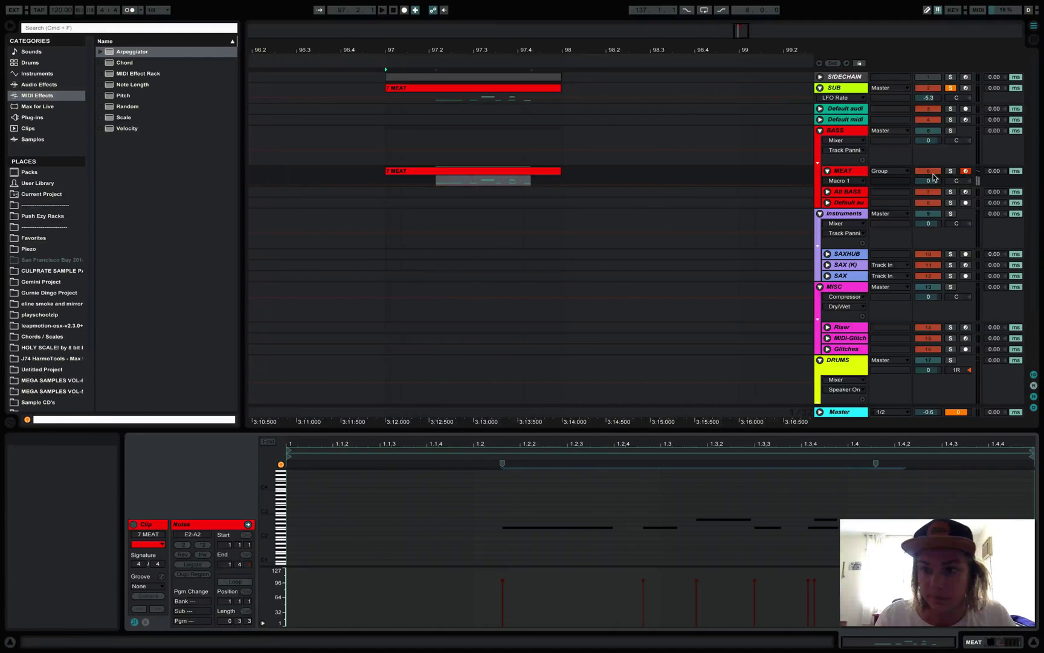
{"action": "key", "text": "space"}
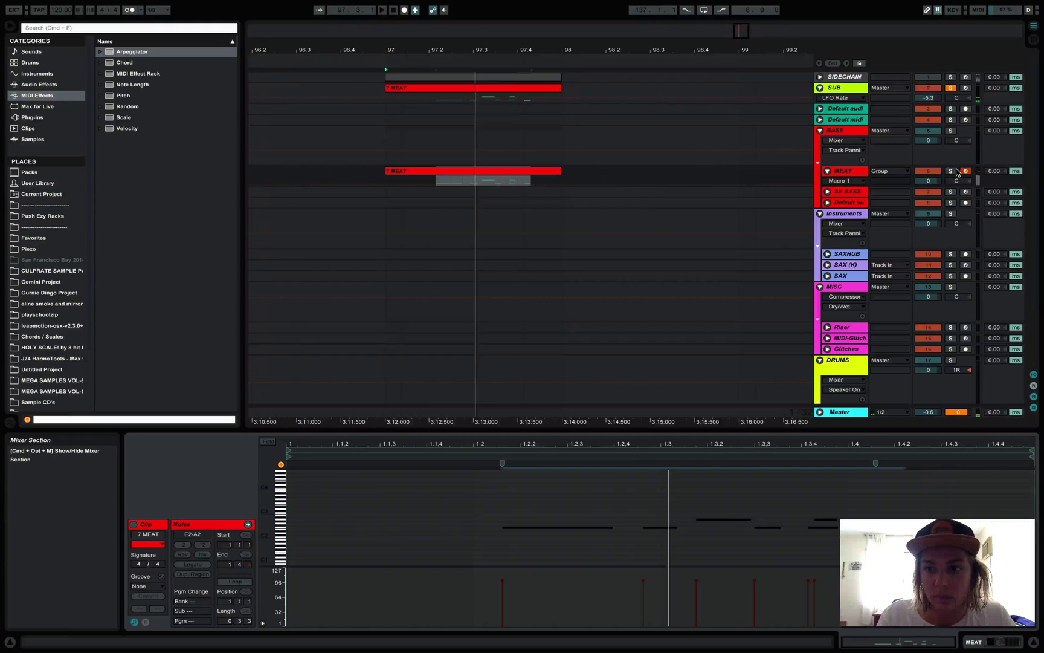
Solo MEAT and drop the notes one more octave to E1–A1
{"action": "left_click", "coordinate": [951, 171]}
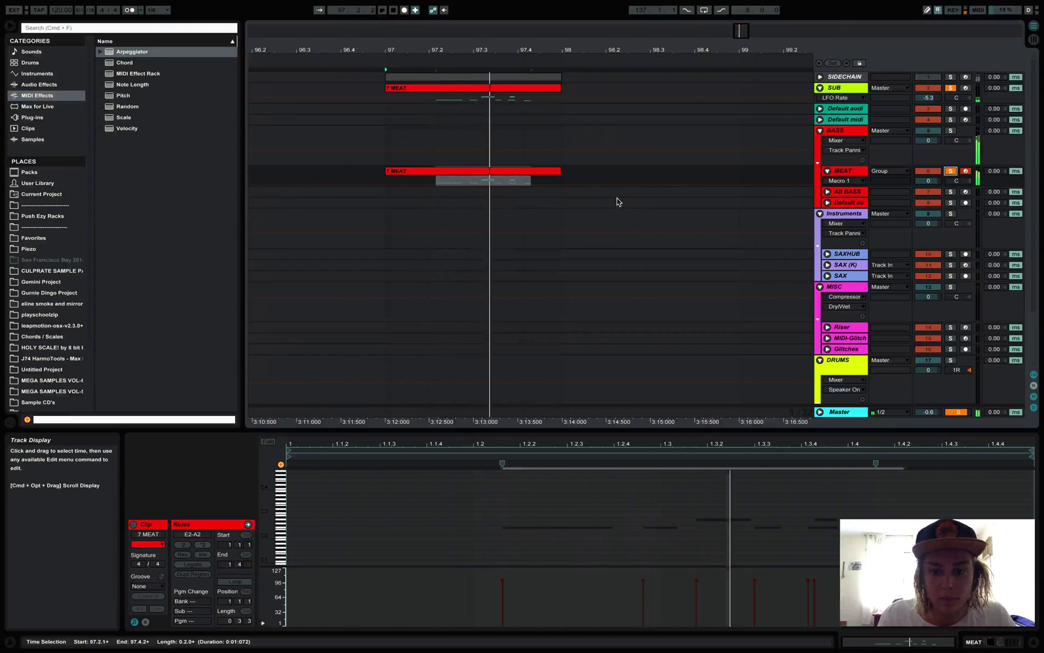
{"action": "left_click_drag", "start_coordinate": [482, 485], "coordinate": [908, 548]}
{"action": "key", "text": "shift+Down"}
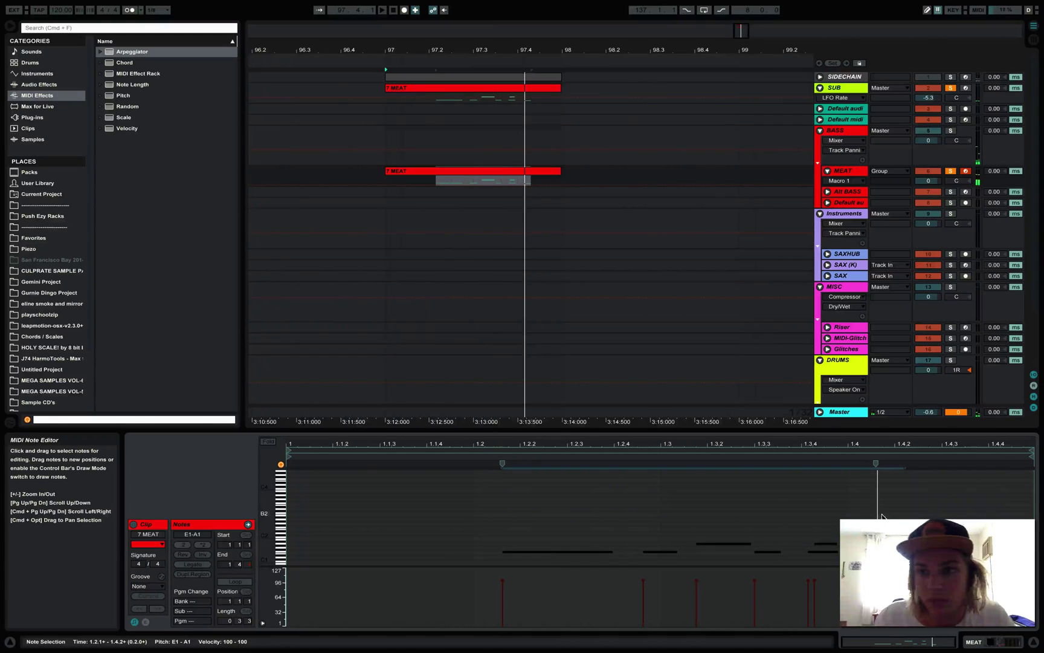
{"action": "key", "text": "space"}
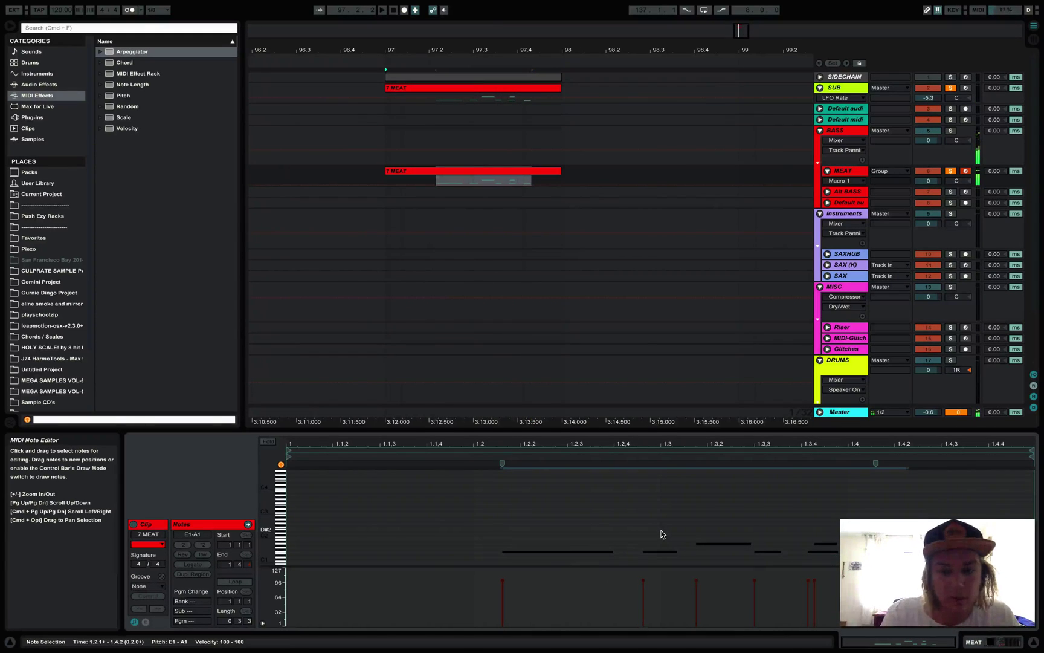
{"action": "left_click", "coordinate": [527, 172]}
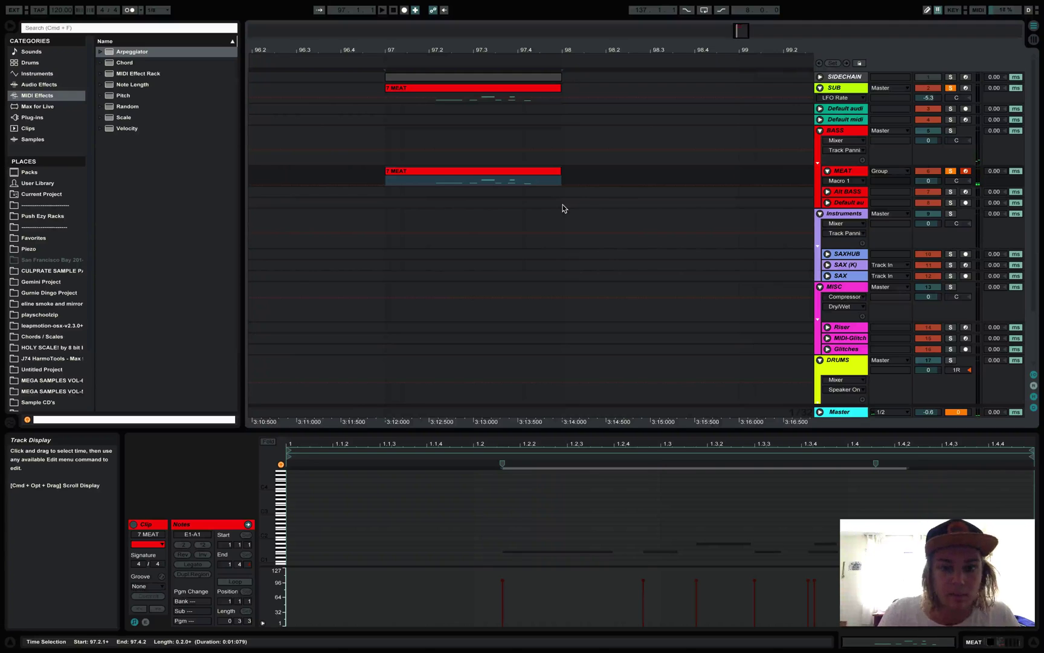
{"action": "left_click", "coordinate": [397, 88]}
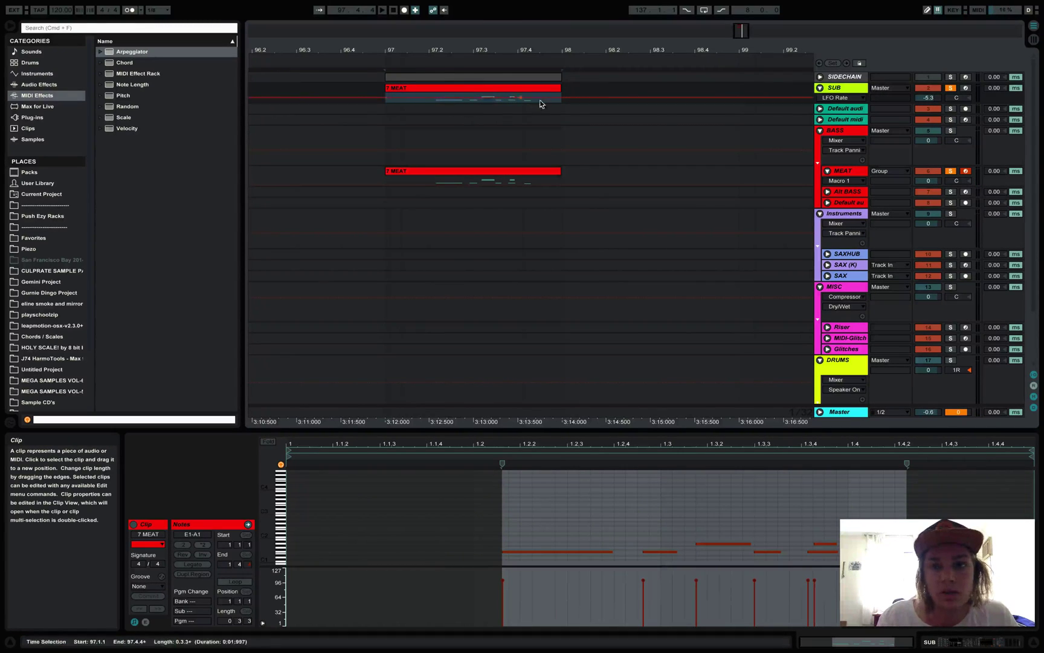
Unsolo the MEAT group and play the set from 97.2
{"action": "left_click", "coordinate": [429, 105]}
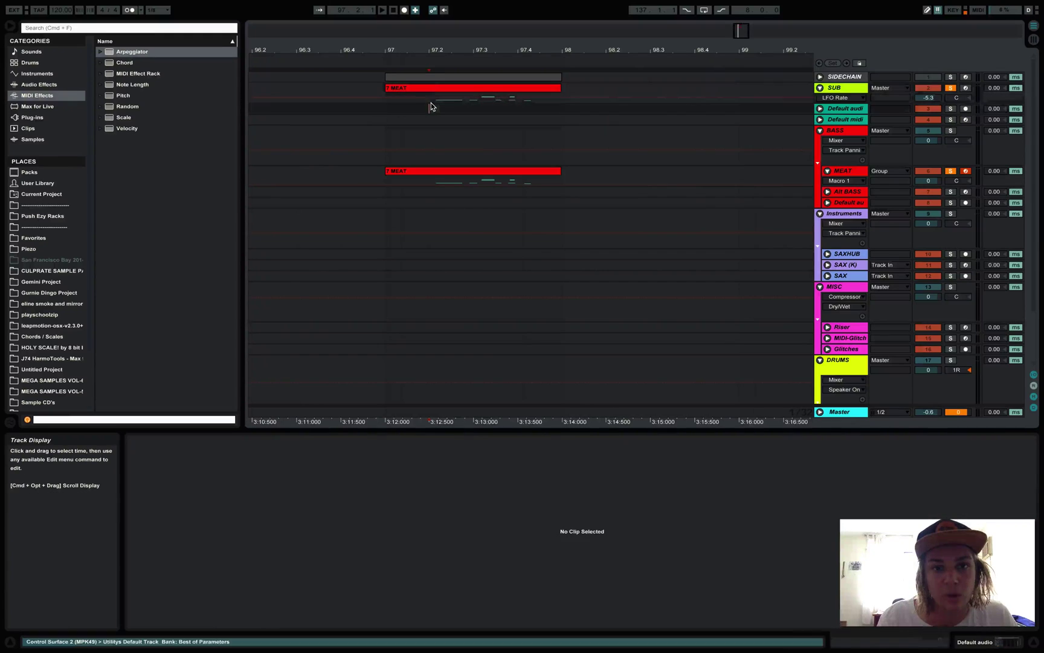
{"action": "left_click", "coordinate": [434, 100]}
{"action": "left_click", "coordinate": [951, 171]}
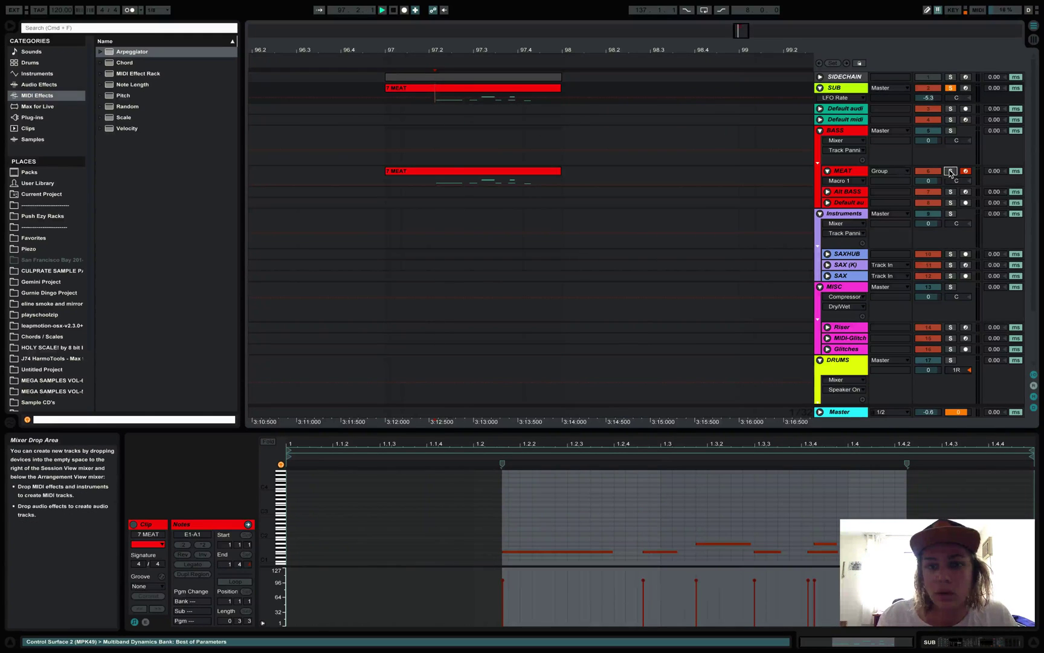
{"action": "key", "text": "space"}
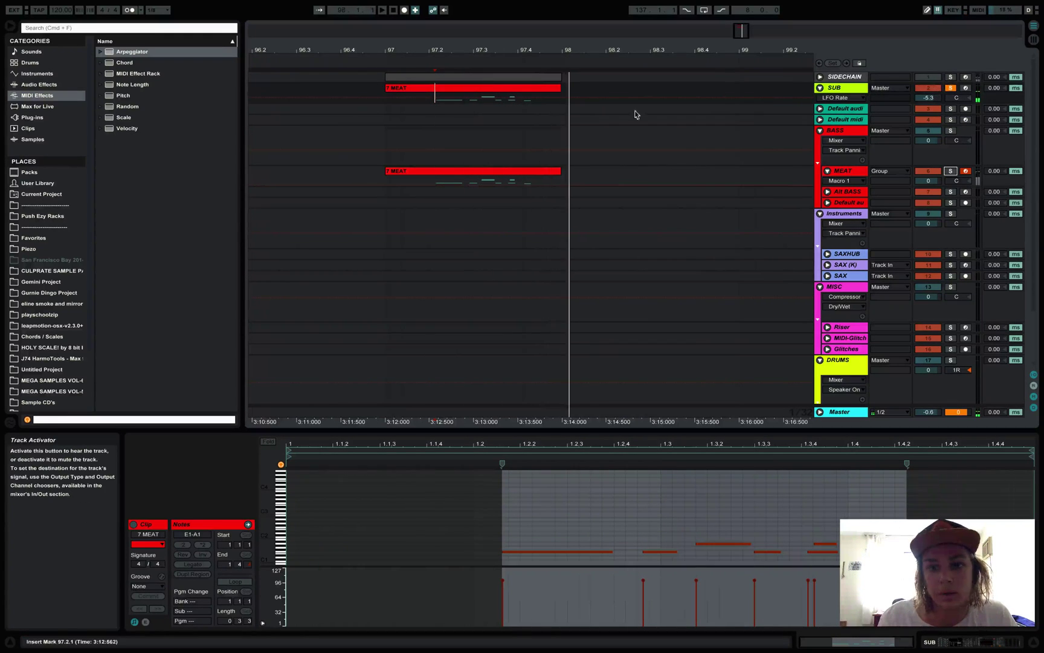
{"action": "left_click", "coordinate": [507, 85]}
{"action": "key", "text": "space"}
{"action": "key", "text": "space"}
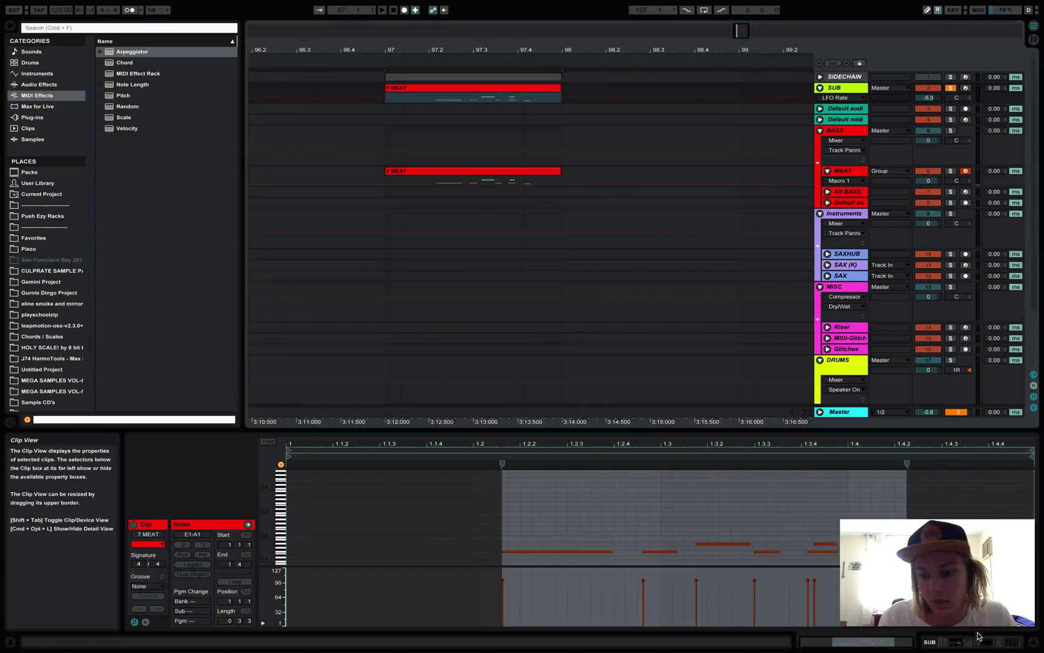
Show the device chain, then expand and fold Multiband Dynamics back up
{"action": "key", "text": "shift+Tab"}
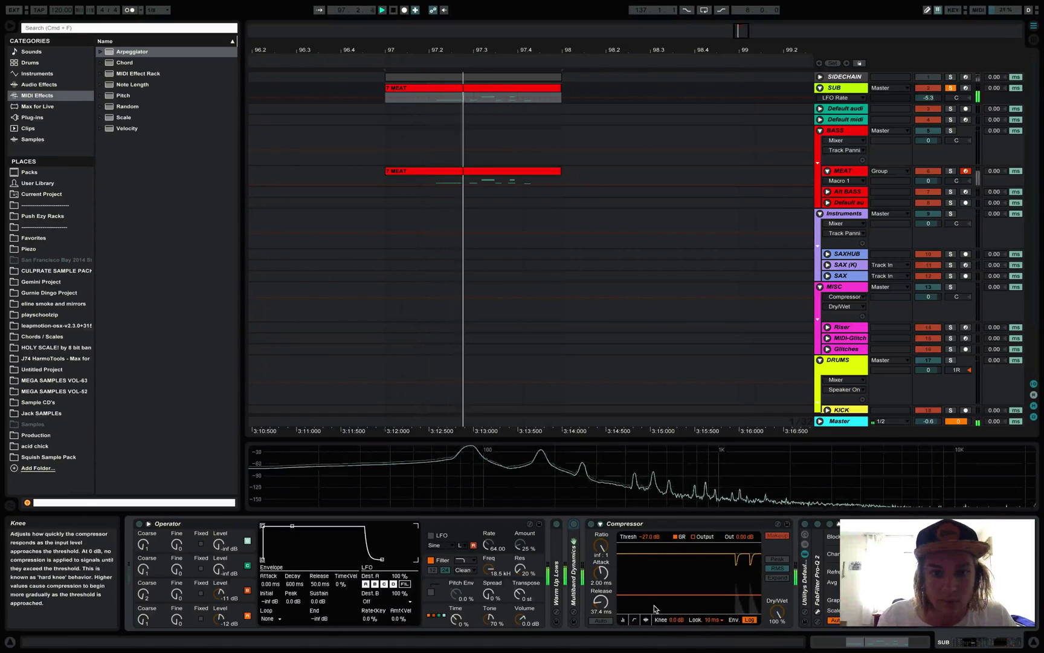
{"action": "double_click", "coordinate": [576, 602]}
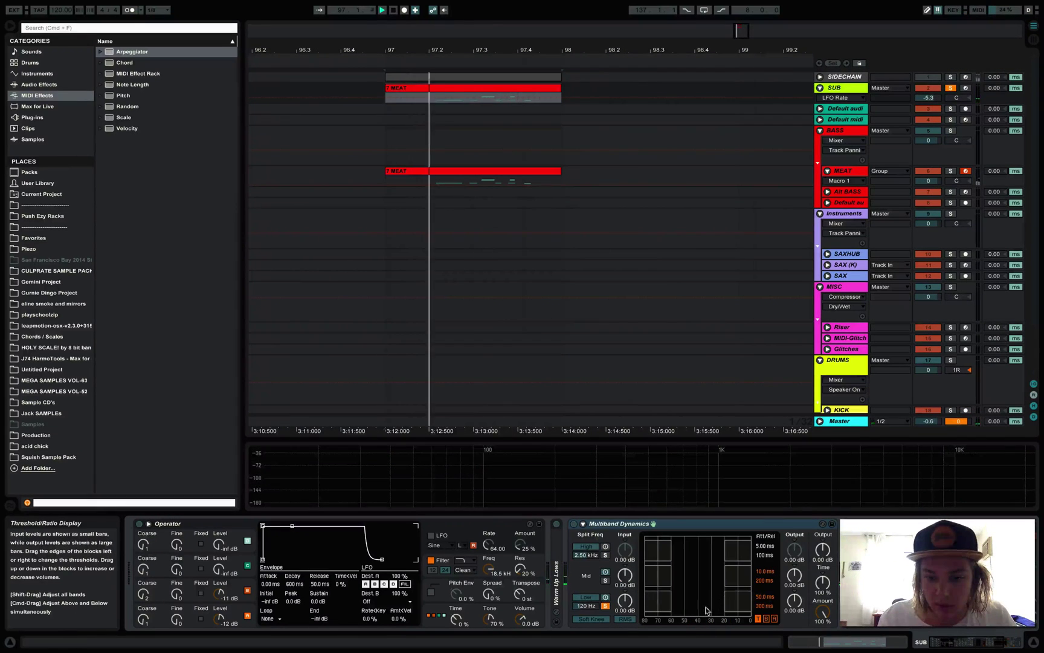
{"action": "key", "text": "space"}
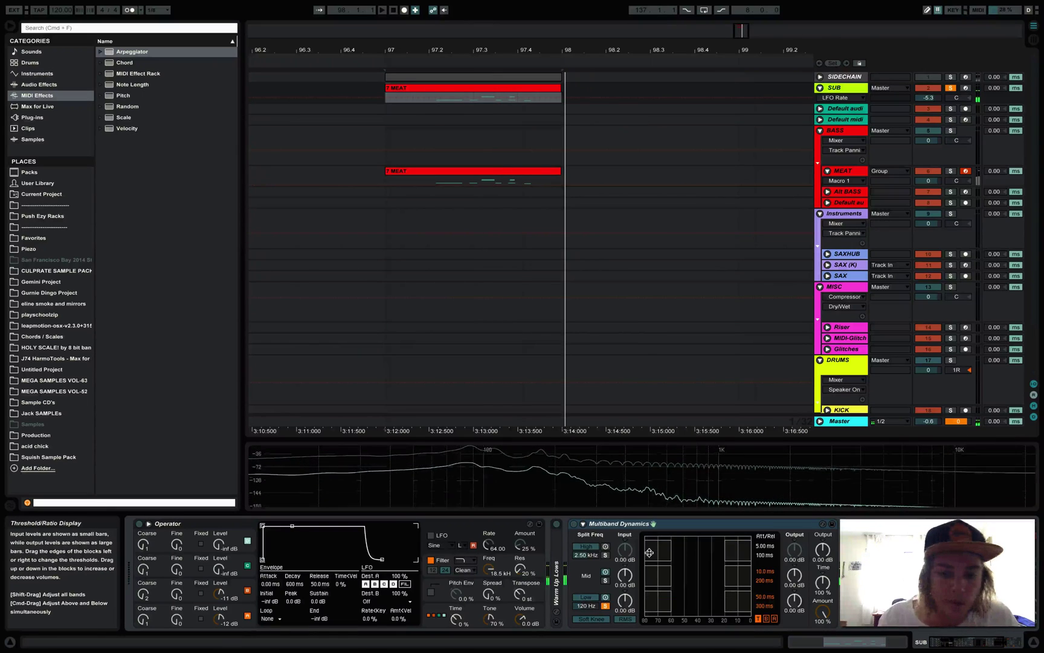
{"action": "scroll", "coordinate": [645, 579], "scroll_direction": "right", "scroll_amount": 3}
{"action": "double_click", "coordinate": [562, 523]}
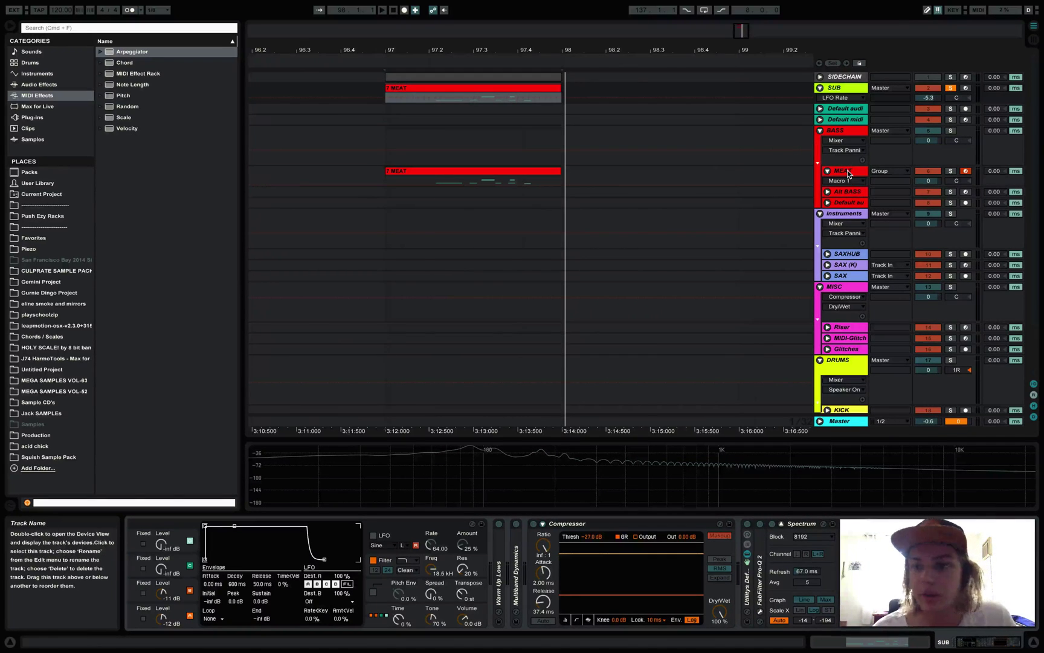
Compare Default midi's Sampler chain with Default audio's Utility, Pro-Q 2, Spectrum and Pro-L chain
{"action": "left_click", "coordinate": [860, 110]}
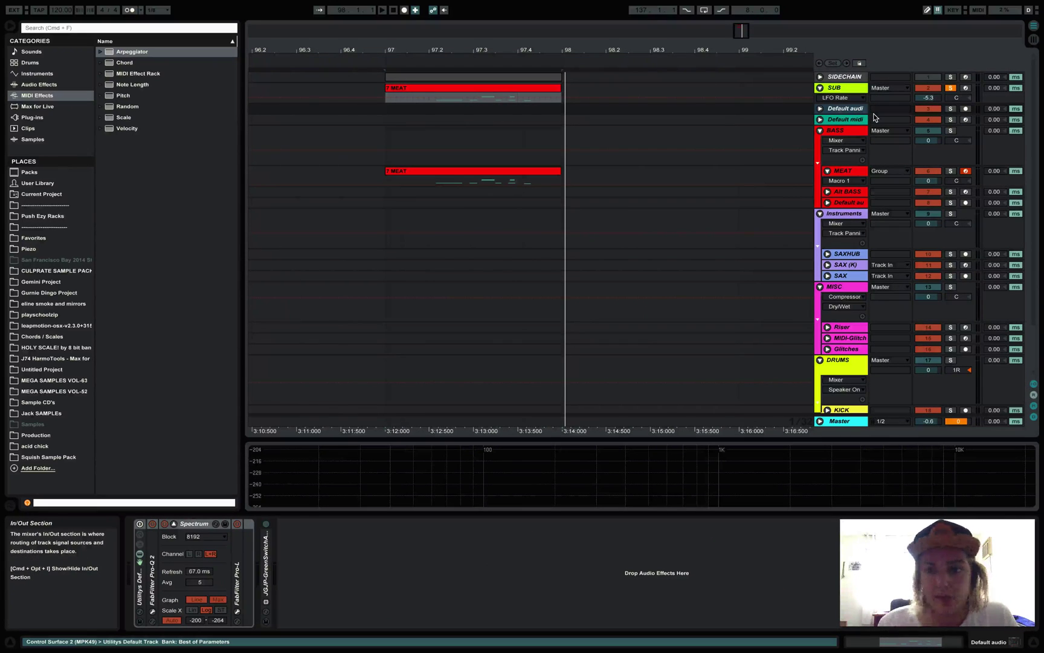
{"action": "left_click", "coordinate": [839, 121]}
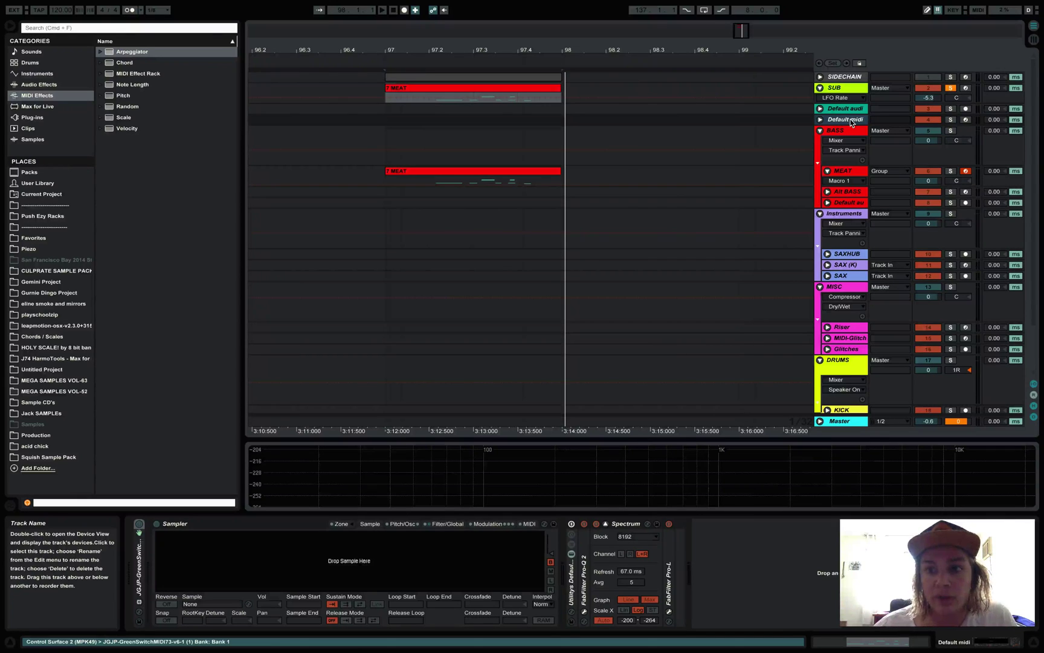
{"action": "left_click", "coordinate": [860, 113]}
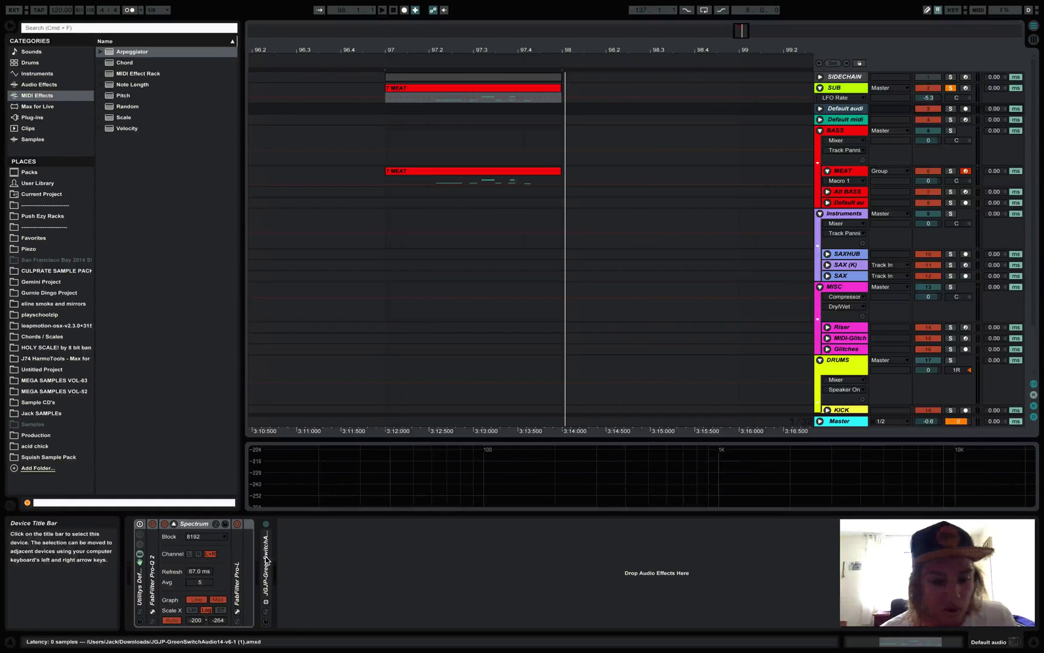
{"action": "left_click", "coordinate": [849, 122]}
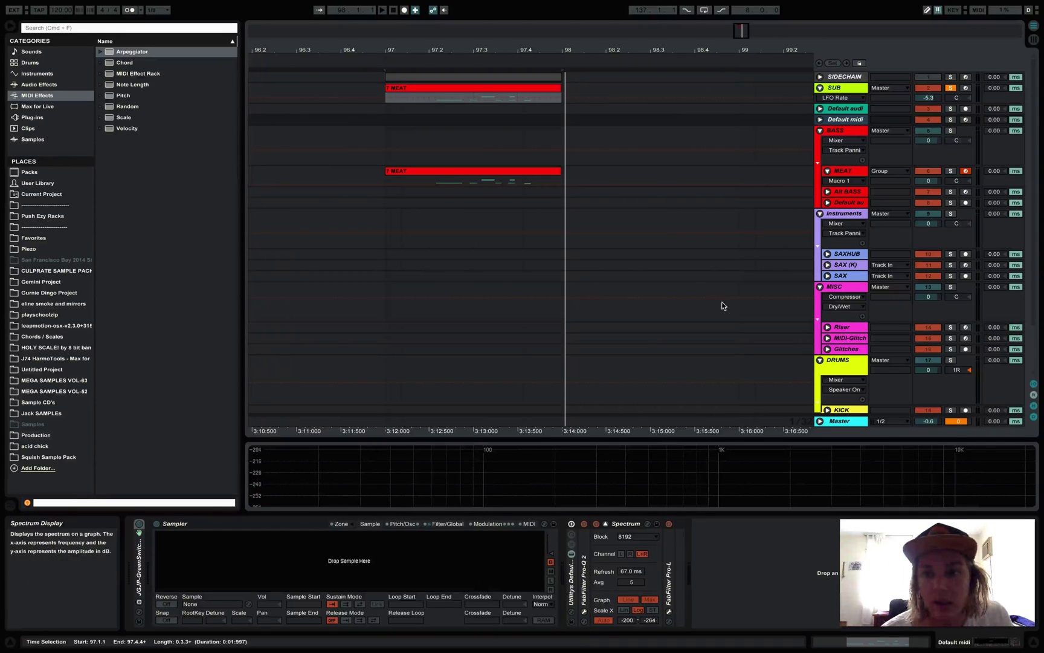
{"action": "left_click", "coordinate": [845, 109]}
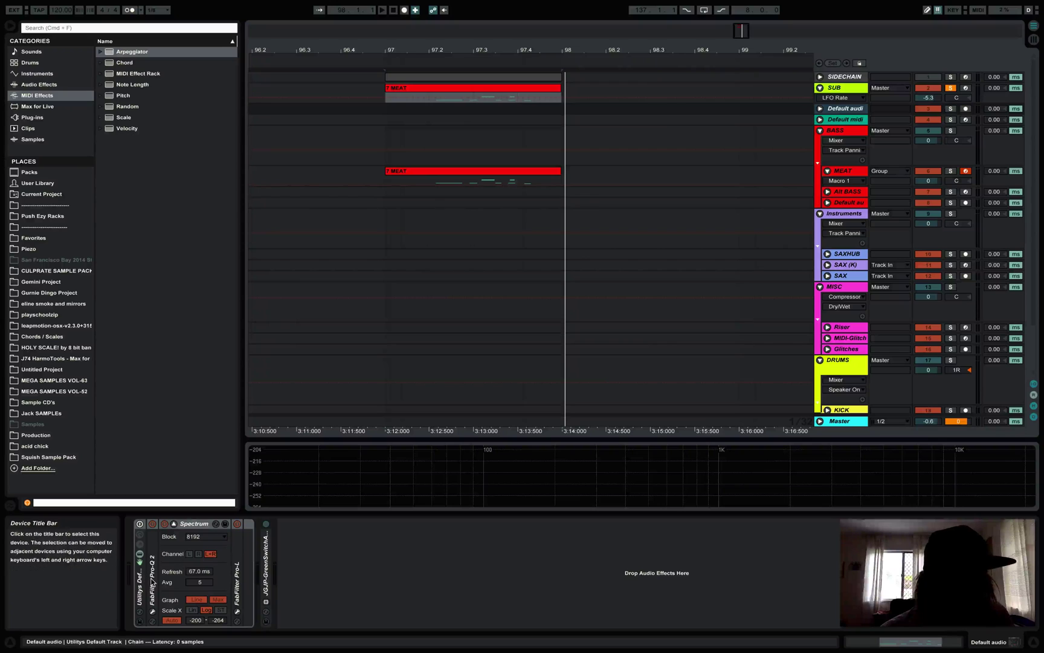
Review the MEAT, Default audio and Default midi chains, then unsolo SUB
{"action": "left_click", "coordinate": [154, 581]}
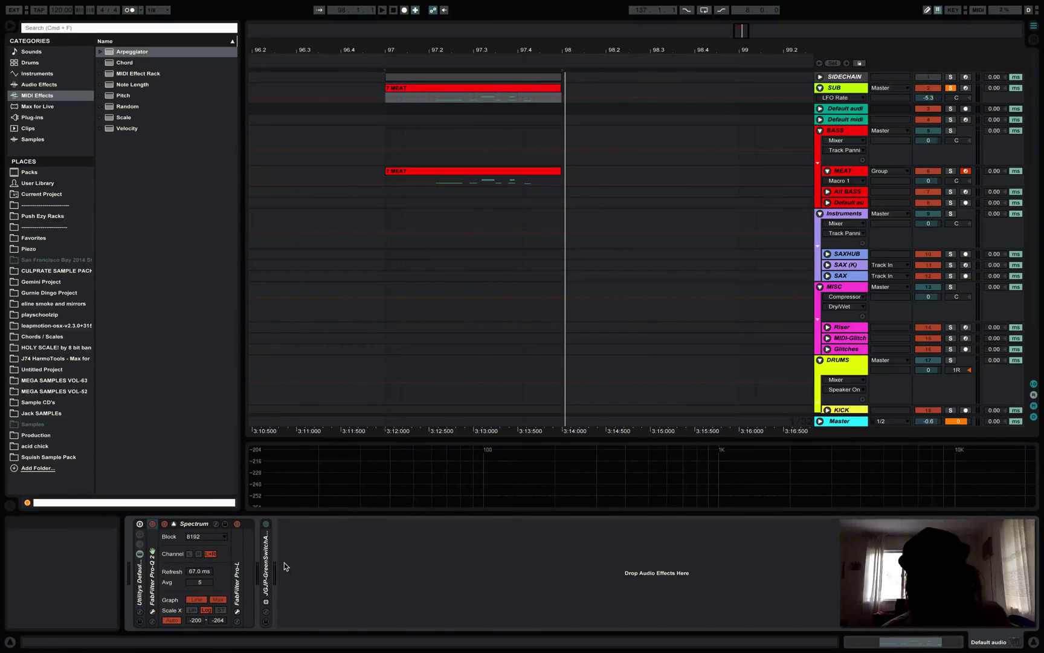
{"action": "left_click", "coordinate": [852, 170]}
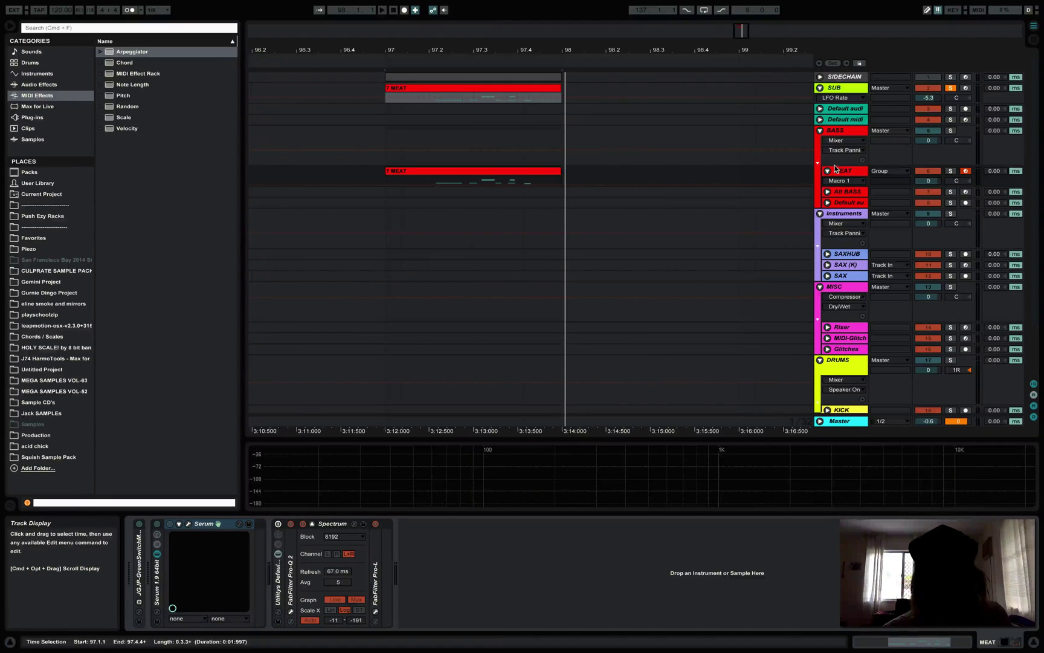
{"action": "left_click", "coordinate": [845, 109]}
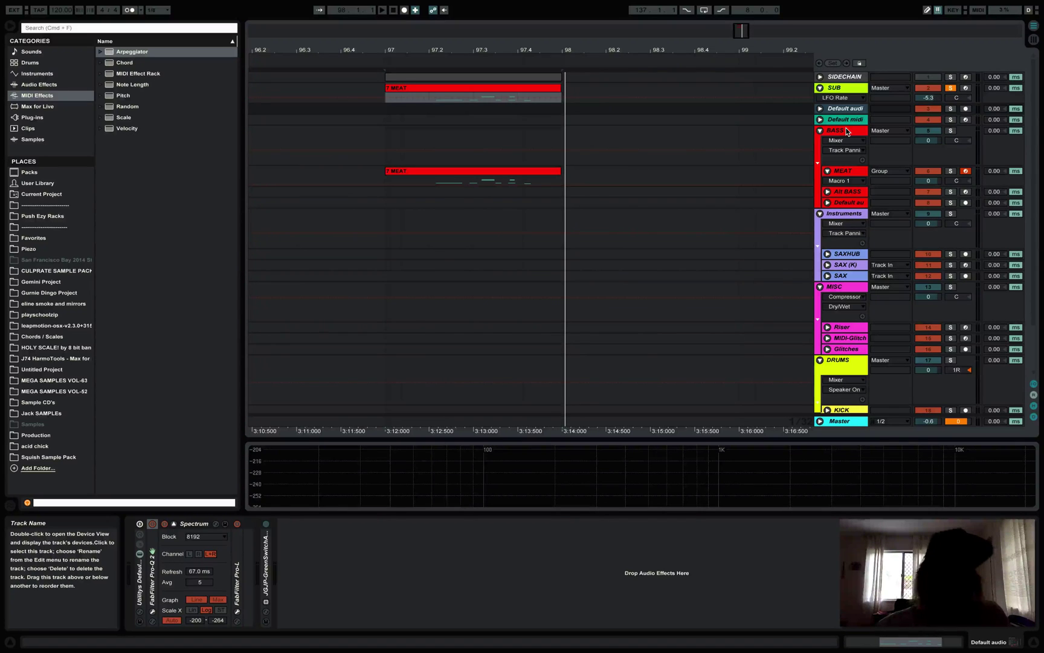
{"action": "left_click", "coordinate": [845, 121]}
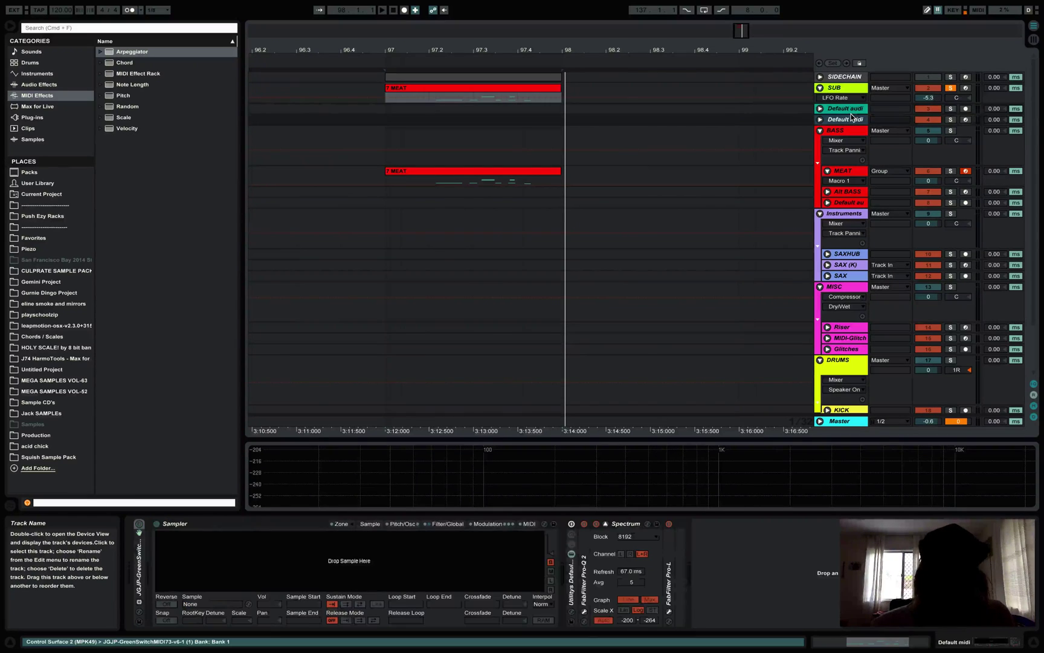
{"action": "left_click", "coordinate": [856, 108]}
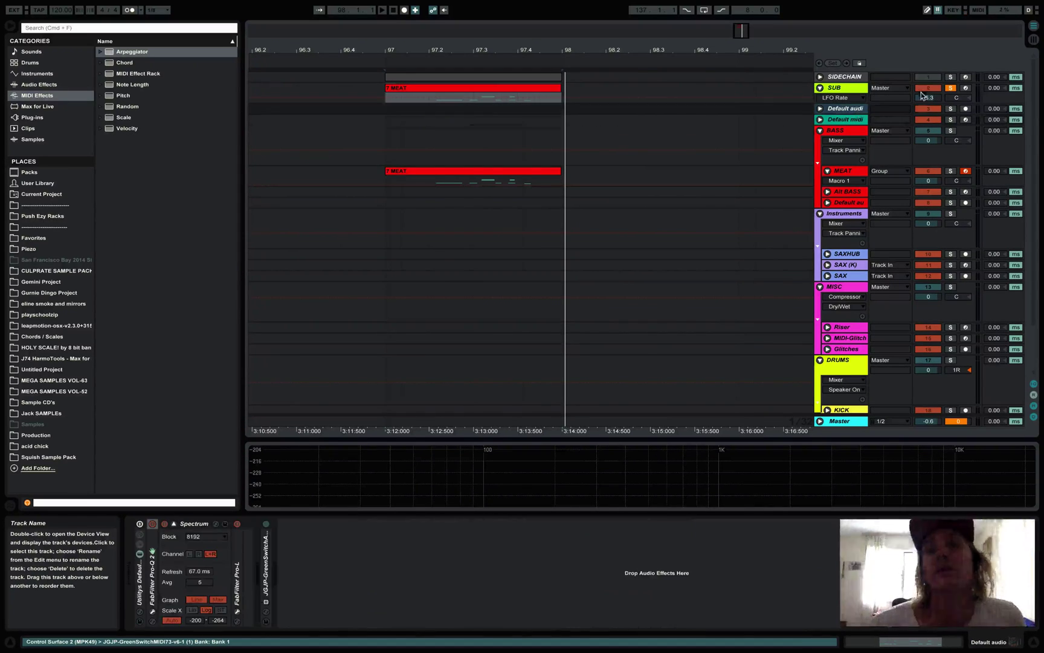
{"action": "left_click", "coordinate": [950, 88]}
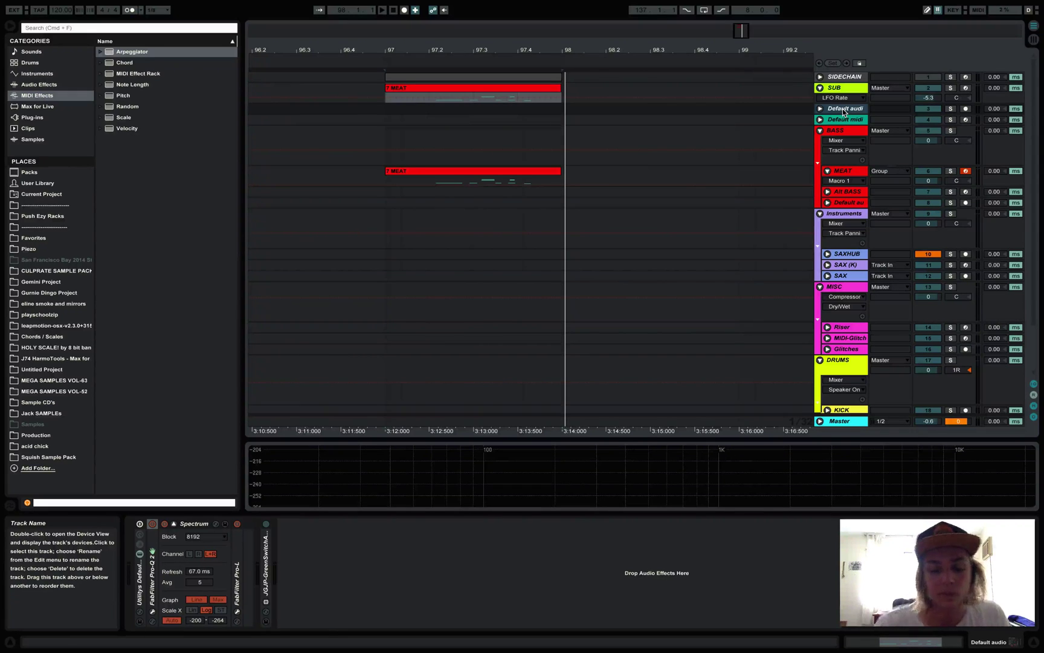
Duplicate the Default audio track, then cancel saving it over the existing default audio track
{"action": "key", "text": "super+d"}
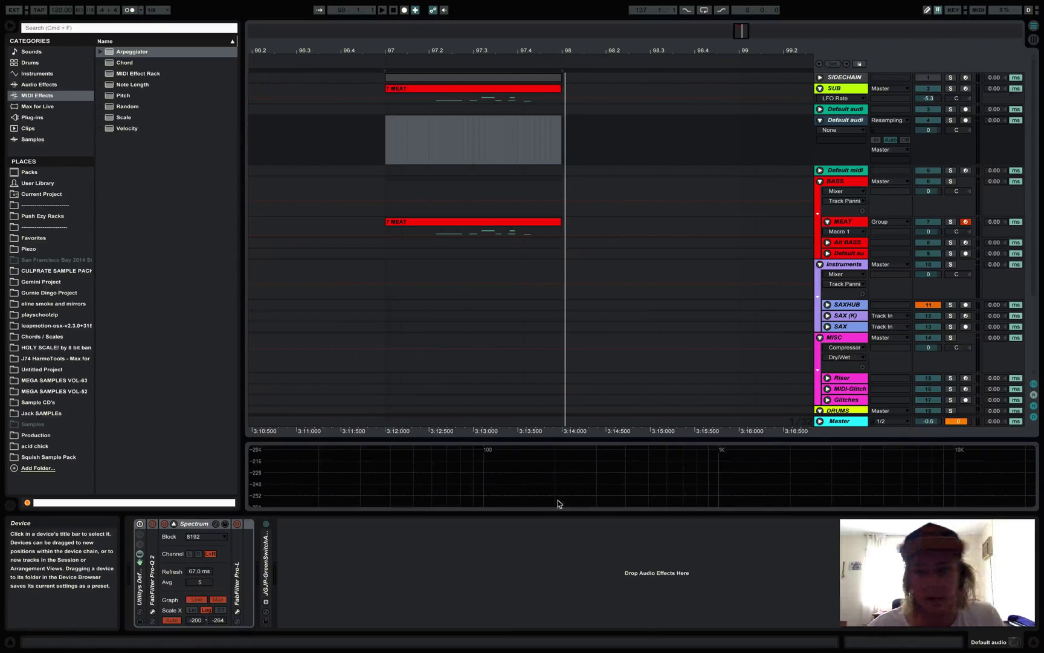
{"action": "right_click", "coordinate": [843, 120]}
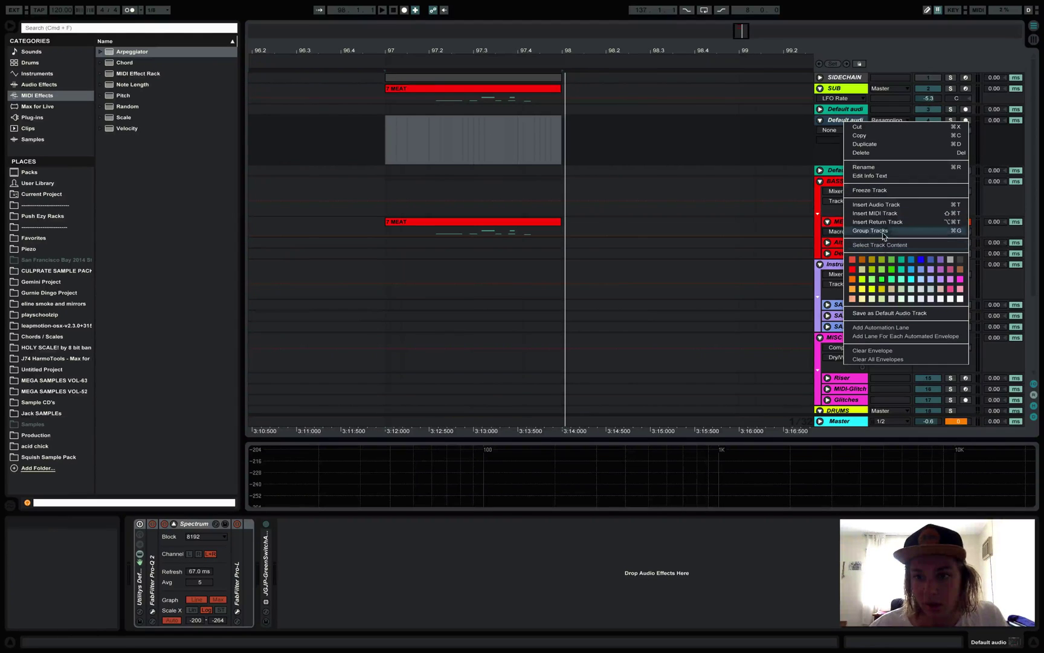
{"action": "left_click", "coordinate": [928, 315]}
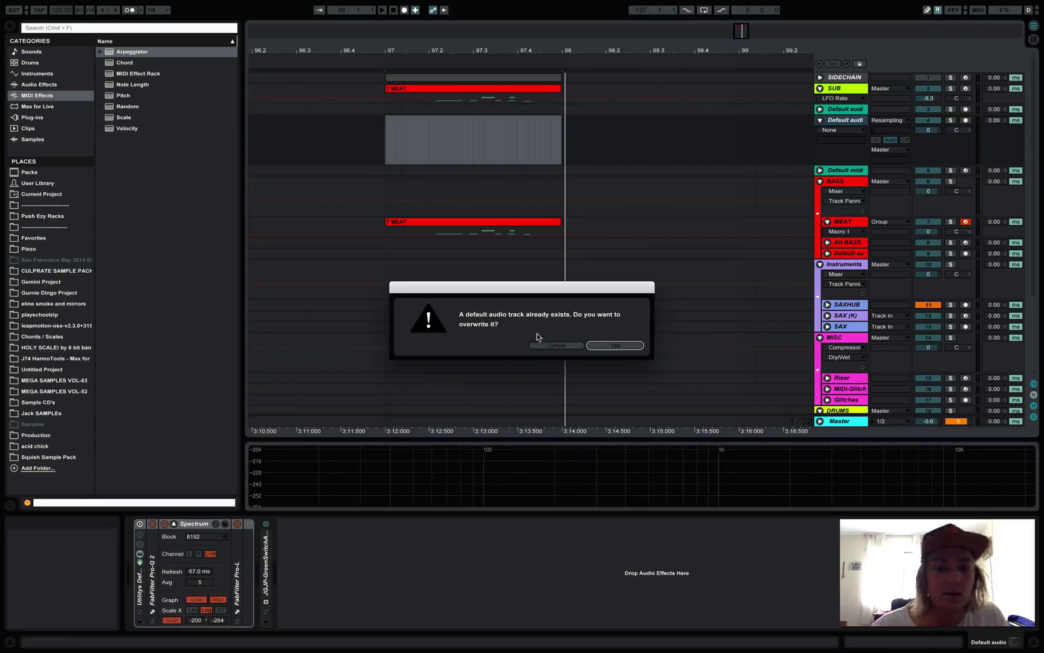
{"action": "left_click", "coordinate": [556, 345]}
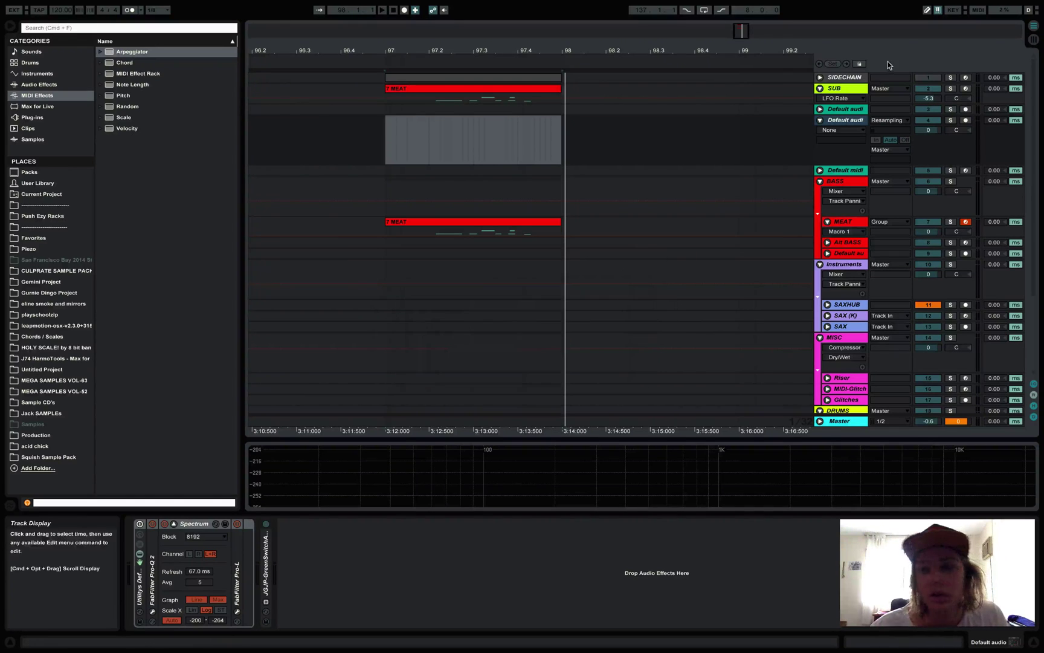
Delete the duplicated Default audio track after comparing the Default audio and midi tracks
{"action": "left_click", "coordinate": [838, 171]}
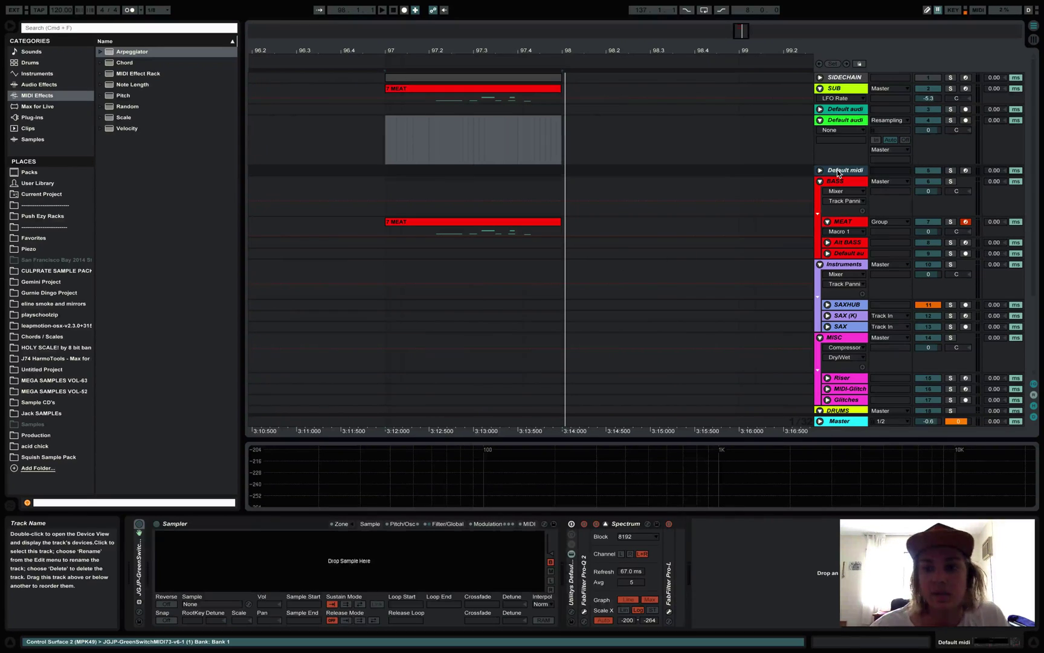
{"action": "left_click", "coordinate": [837, 124]}
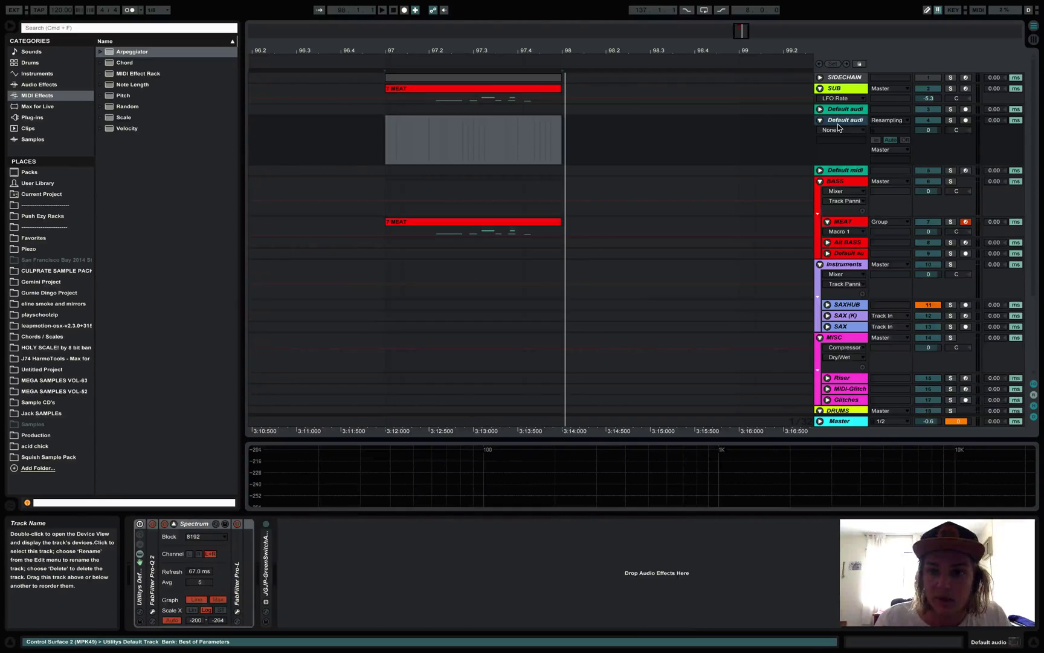
{"action": "key", "text": "BackSpace"}
{"action": "left_click", "coordinate": [858, 113]}
{"action": "left_click", "coordinate": [853, 121]}
{"action": "left_click", "coordinate": [844, 118]}
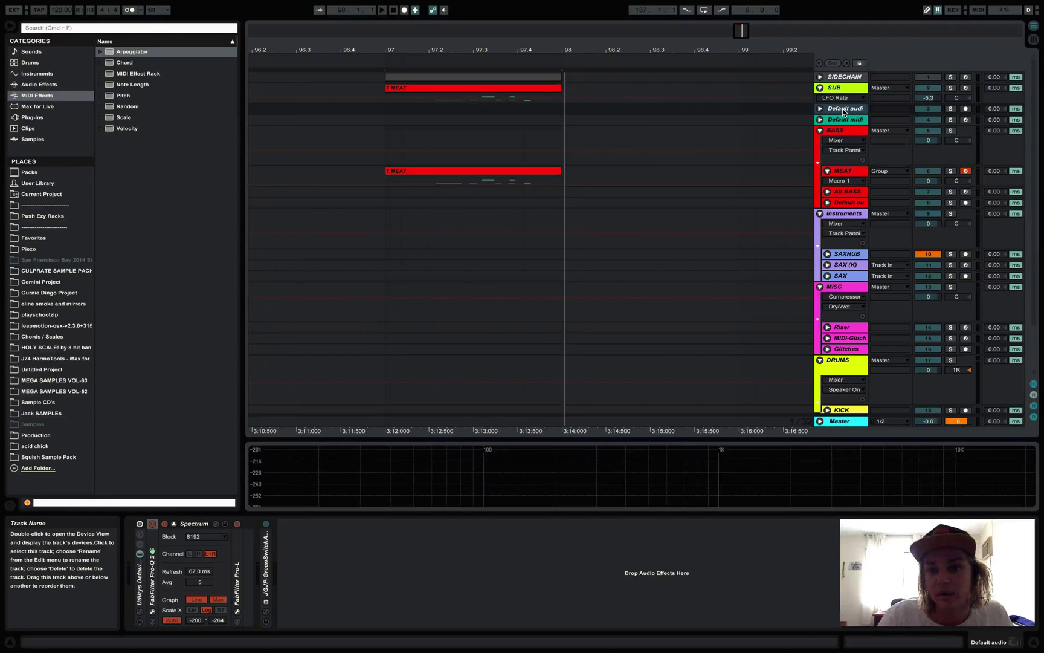
{"action": "key", "text": "Delete"}
{"action": "key", "text": "Delete"}
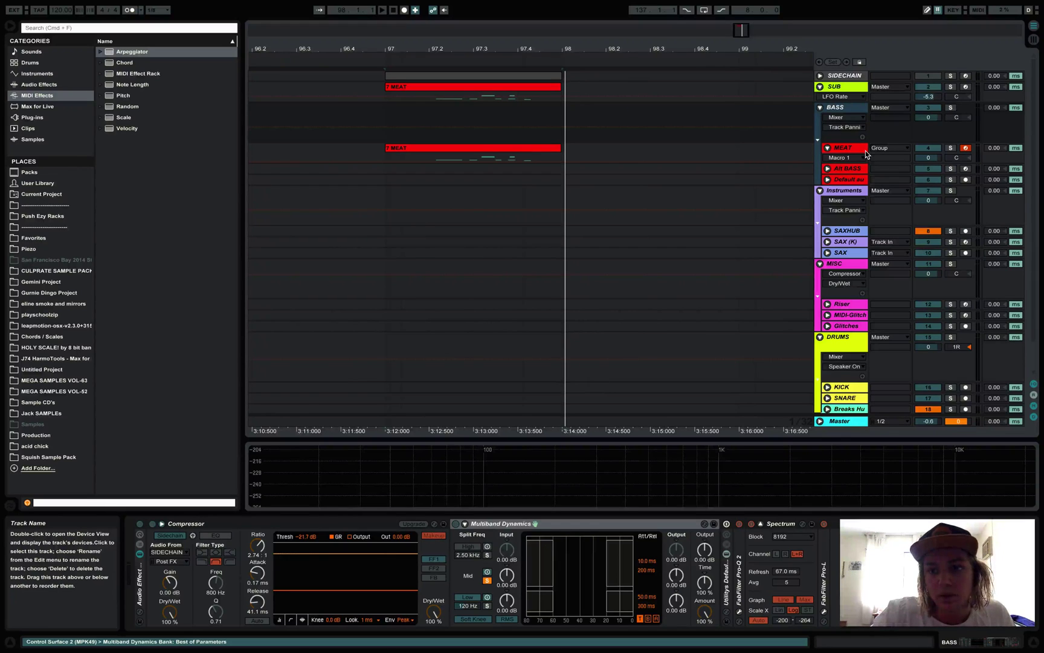
Undo twice with Cmd+Z to restore the Default midi and Default audio tracks
{"action": "key", "text": "super+z"}
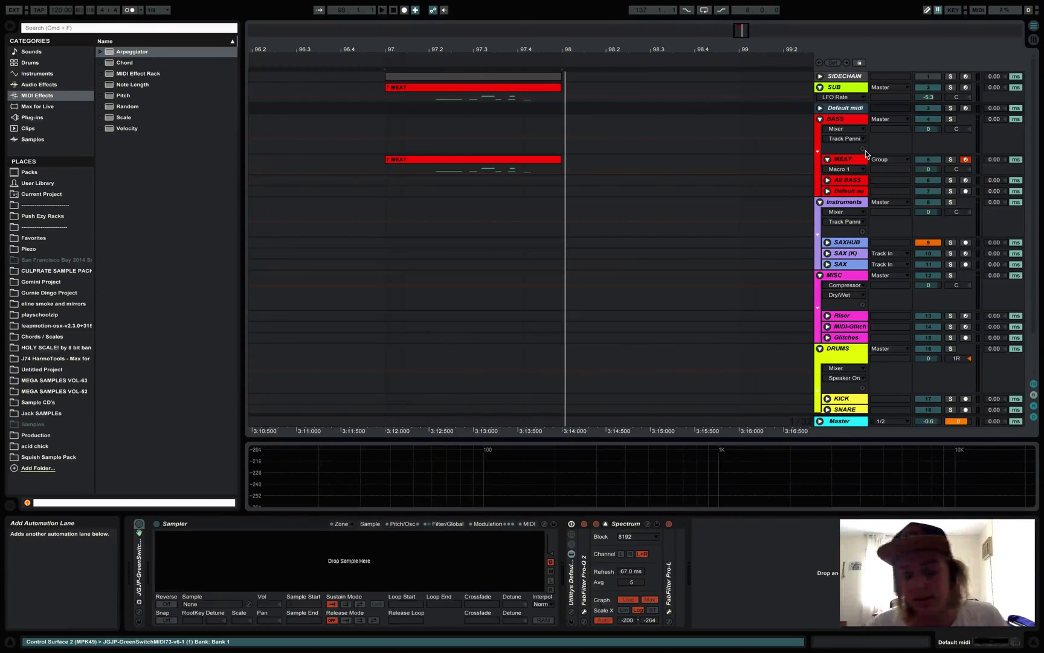
{"action": "key", "text": "super+z"}
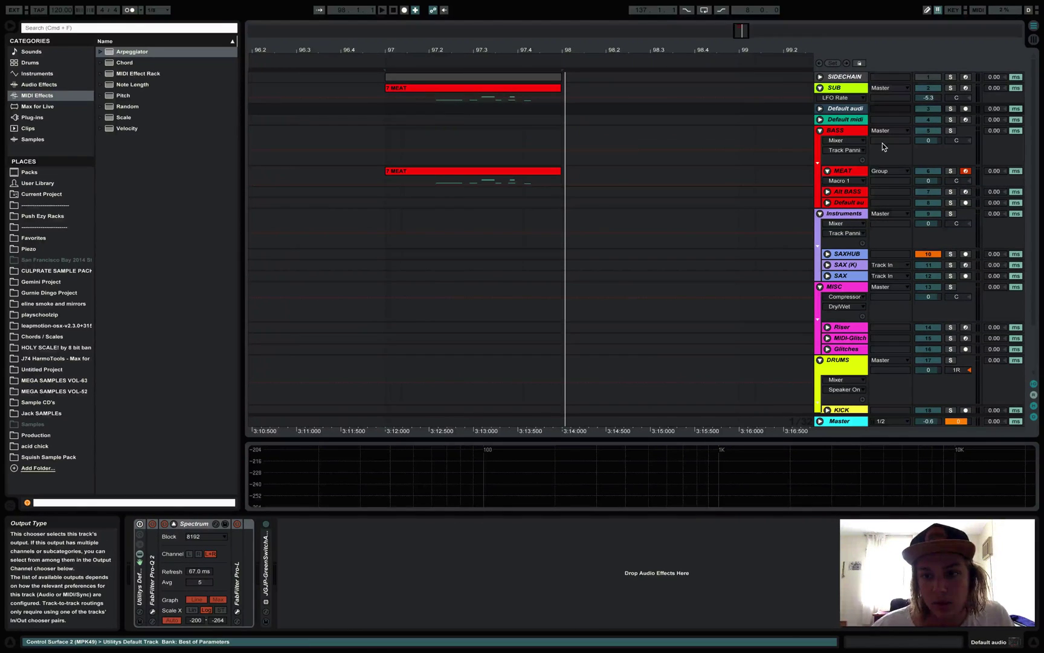
{"action": "scroll", "coordinate": [882, 143], "scroll_direction": "down", "scroll_amount": 3}
Show the Instruments group's chain, toggle the Compressor sidechain view, and pick Utility's Device On for automation
{"action": "left_click", "coordinate": [843, 156]}
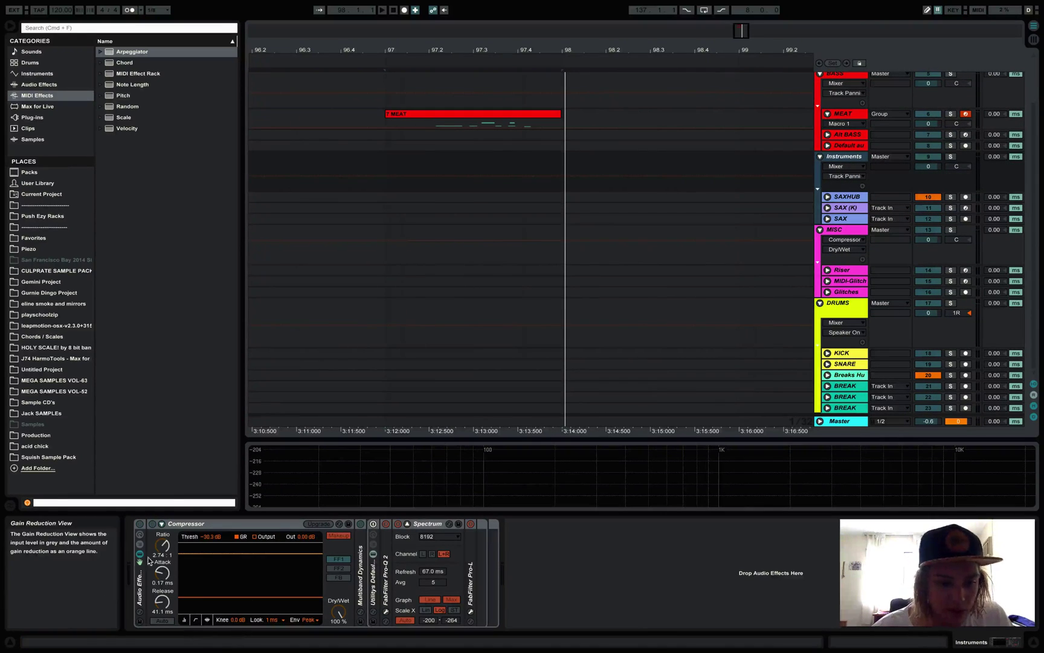
{"action": "left_click", "coordinate": [161, 523]}
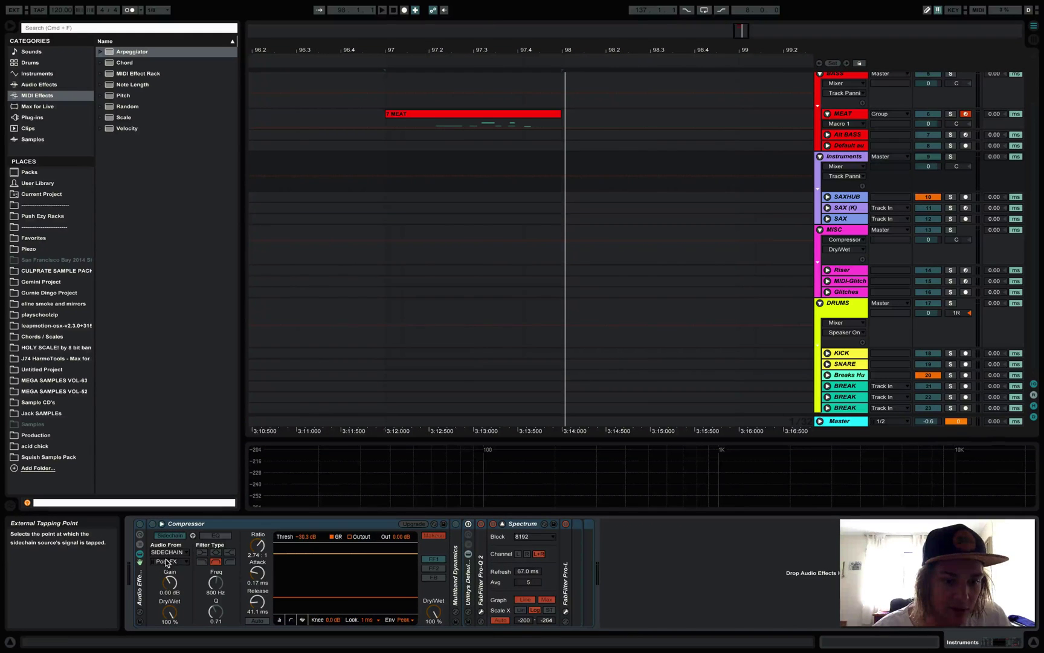
{"action": "left_click", "coordinate": [162, 524]}
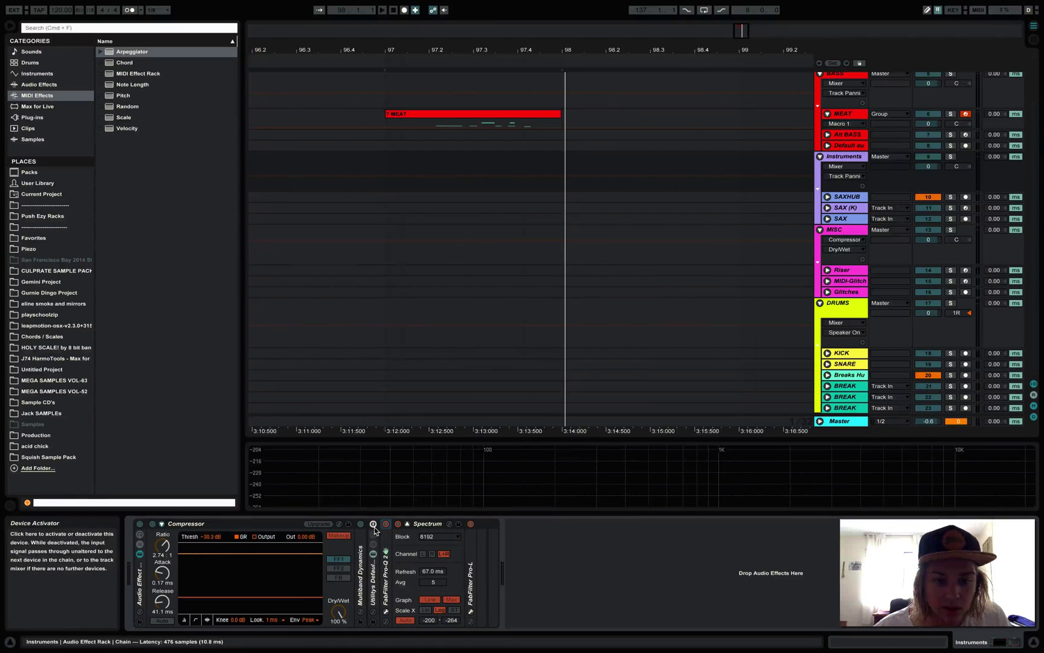
{"action": "left_click", "coordinate": [374, 524]}
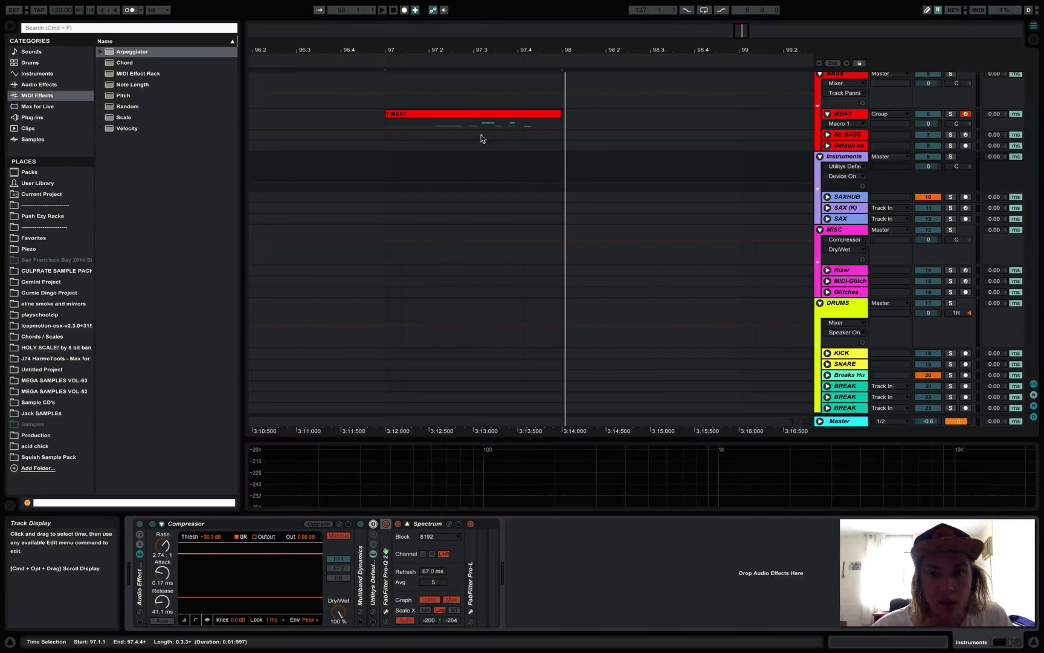
Set the start point at 97.2 in the MEAT clip and play it briefly
{"action": "left_click", "coordinate": [434, 124]}
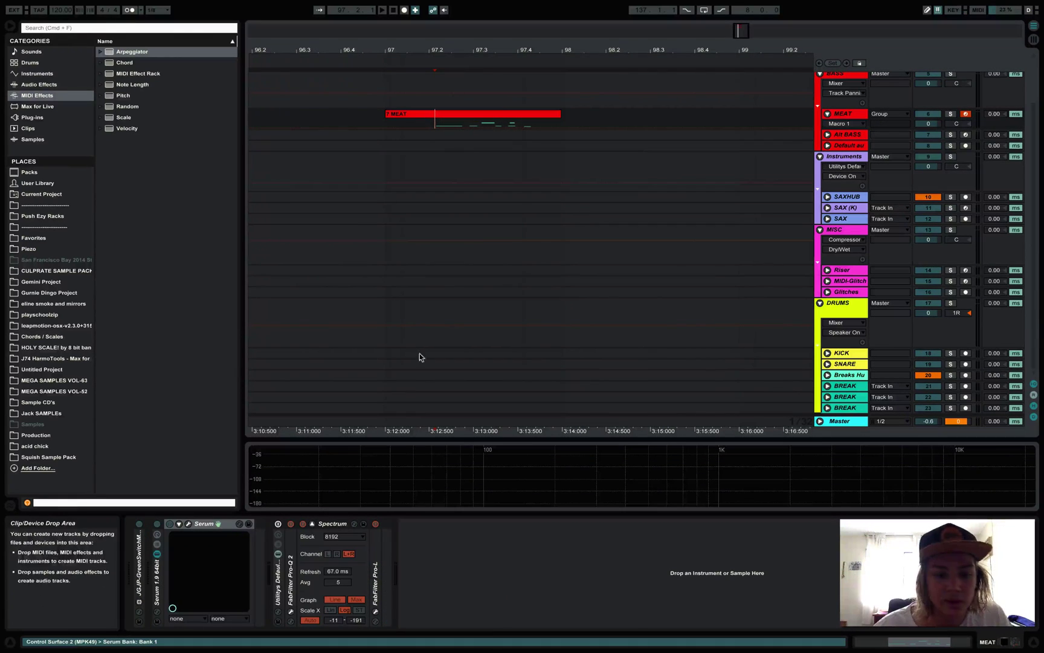
{"action": "key", "text": "space"}
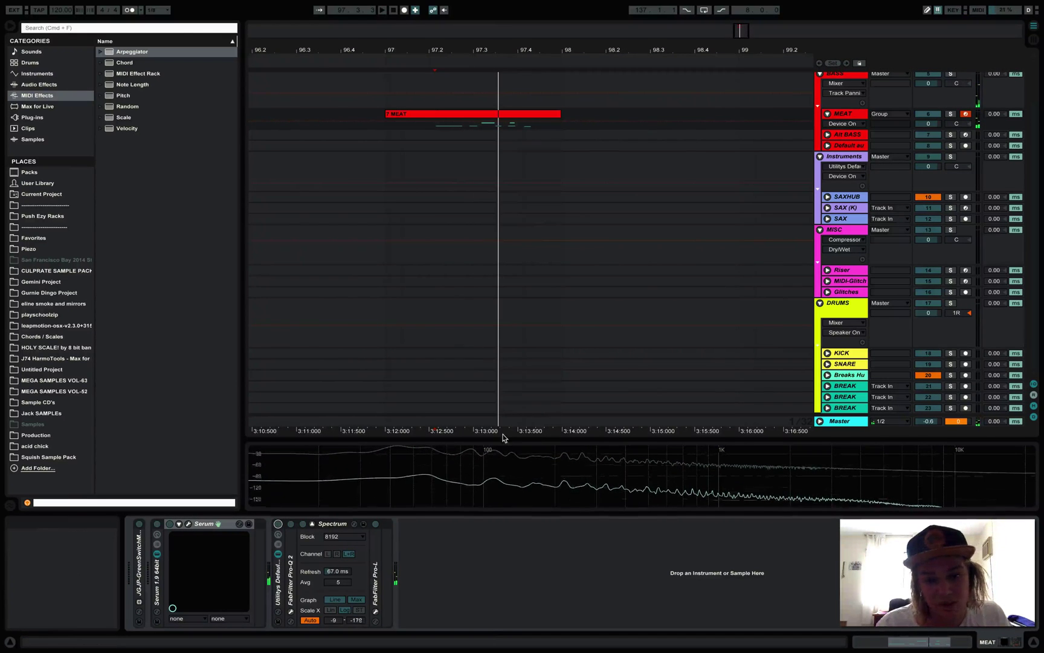
{"action": "key", "text": "space"}
Make the Spectrum display taller and replay MEAT to watch its frequency curve
{"action": "left_click_drag", "start_coordinate": [502, 444], "coordinate": [496, 366]}
{"action": "left_click", "coordinate": [279, 528]}
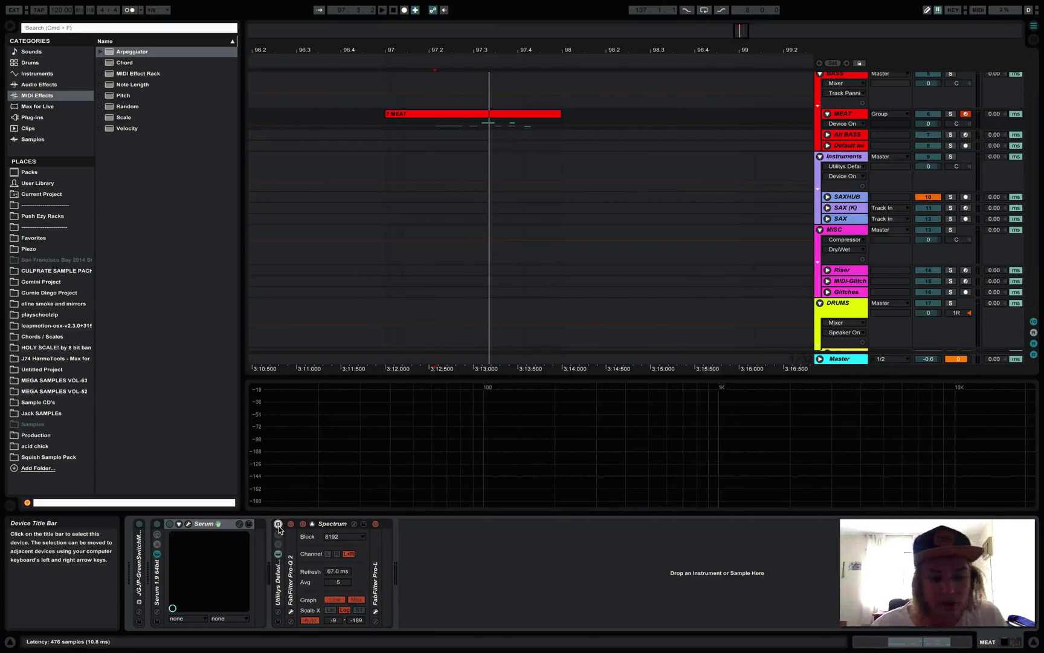
{"action": "key", "text": "space"}
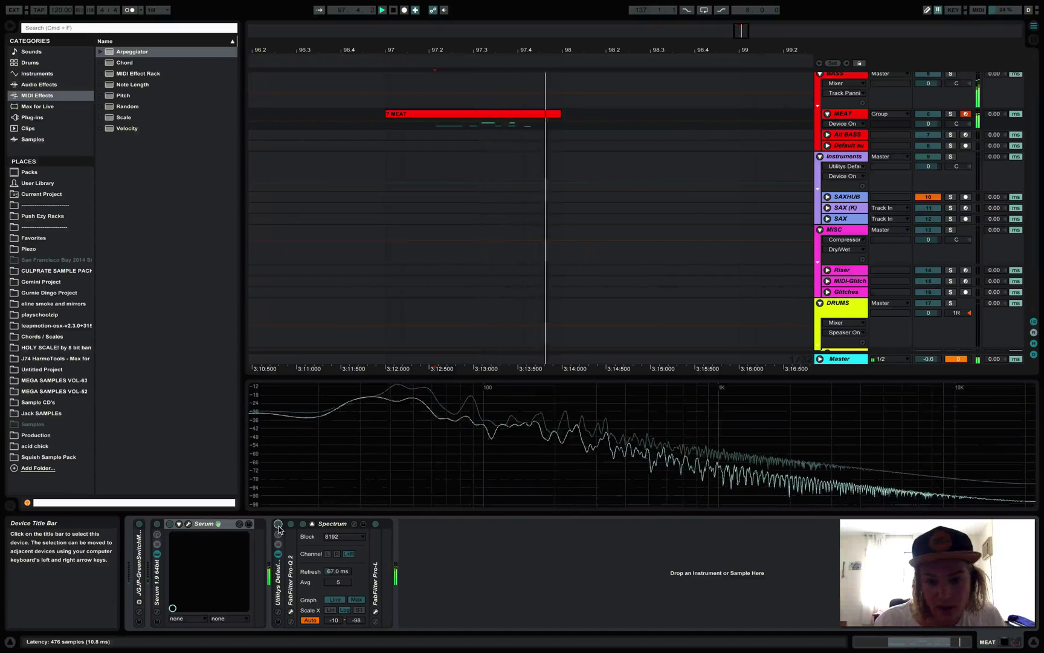
{"action": "key", "text": "space"}
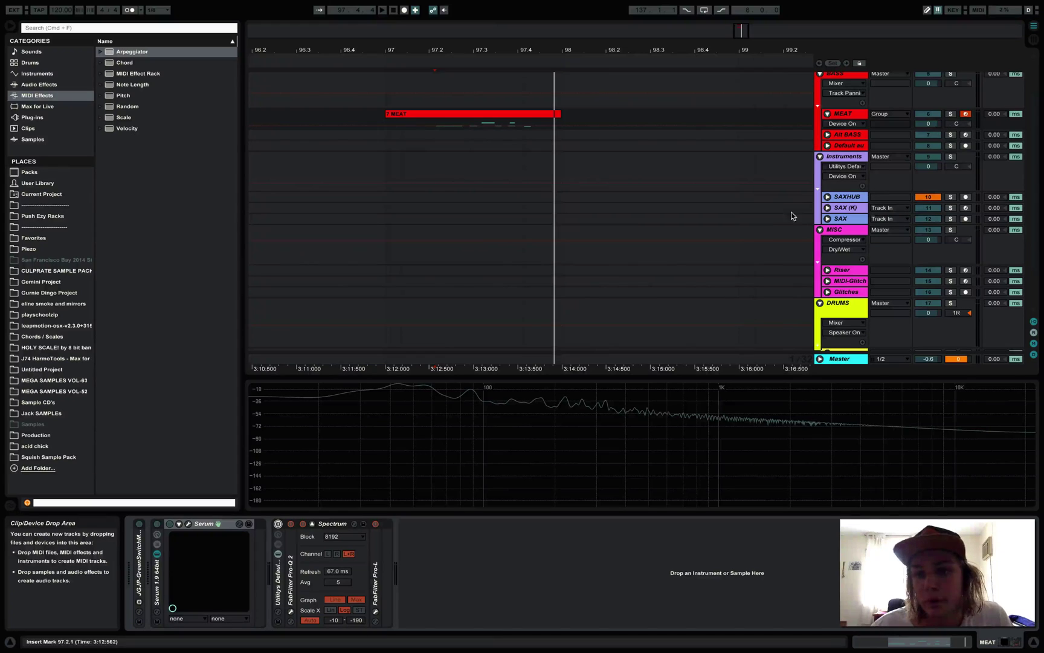
{"action": "left_click", "coordinate": [854, 197]}
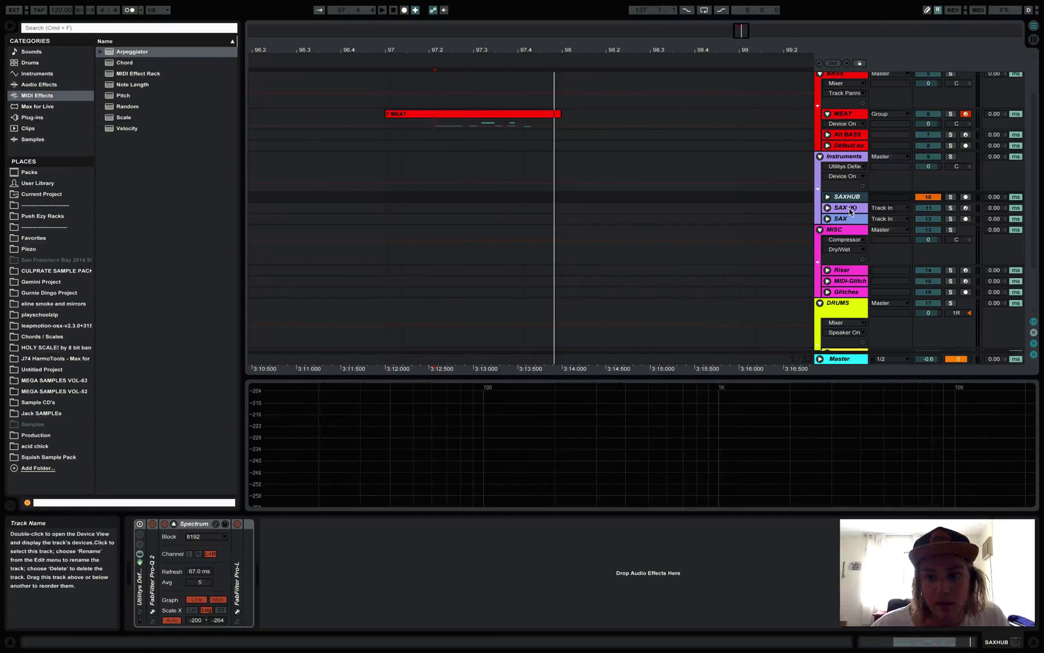
Browse the SAXHUB, SAX (K) and SAX track devices, then record-arm SAX (K)
{"action": "left_click", "coordinate": [856, 208]}
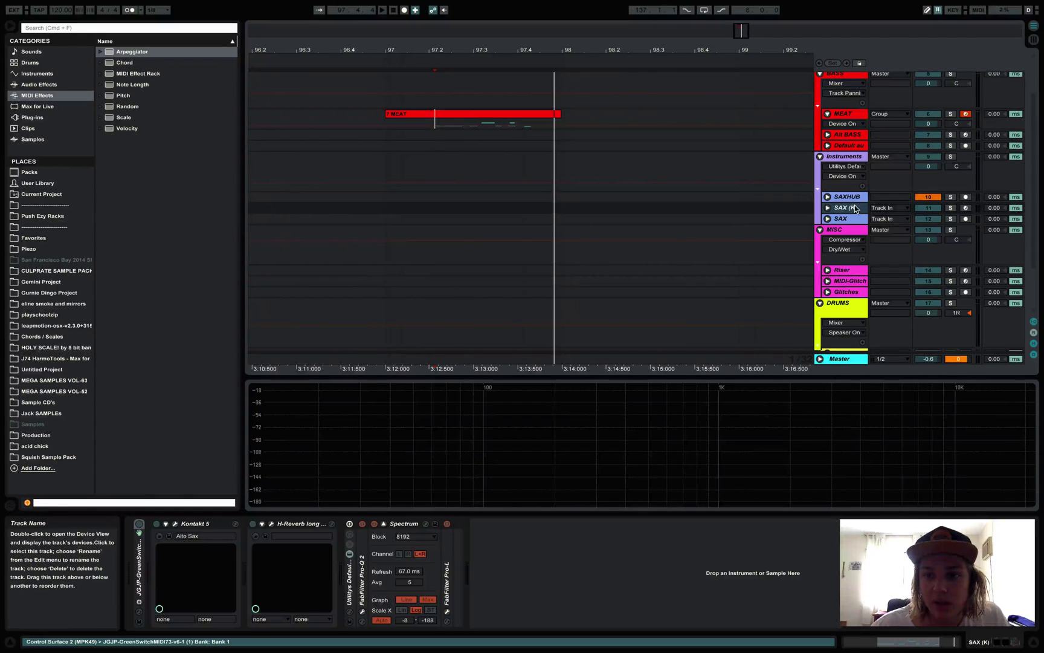
{"action": "left_click", "coordinate": [849, 219]}
{"action": "left_click", "coordinate": [853, 209]}
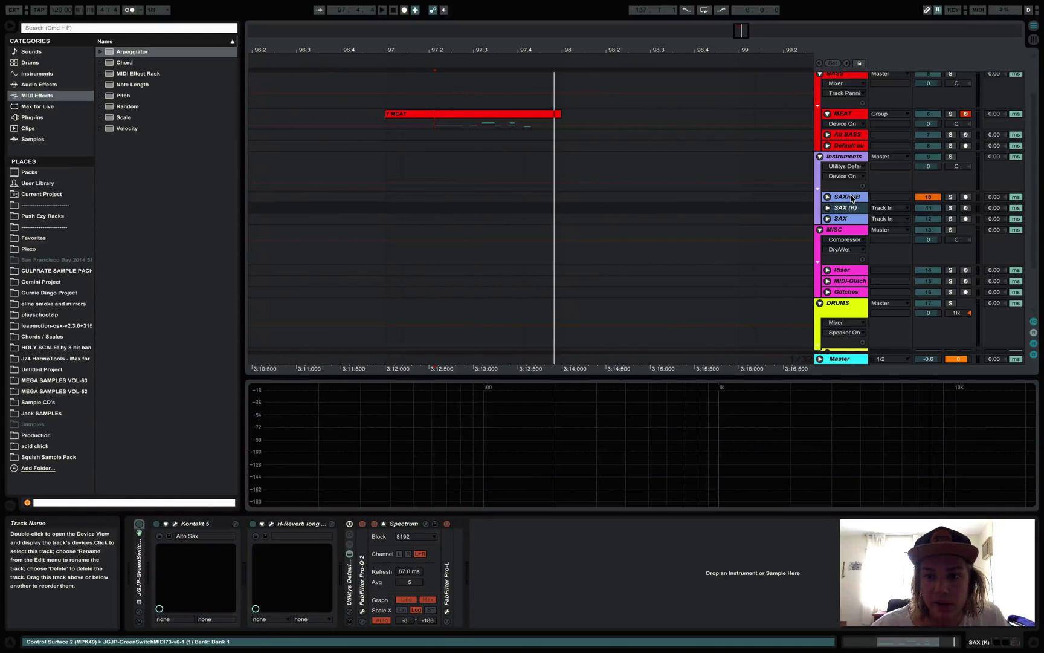
{"action": "left_click", "coordinate": [851, 198]}
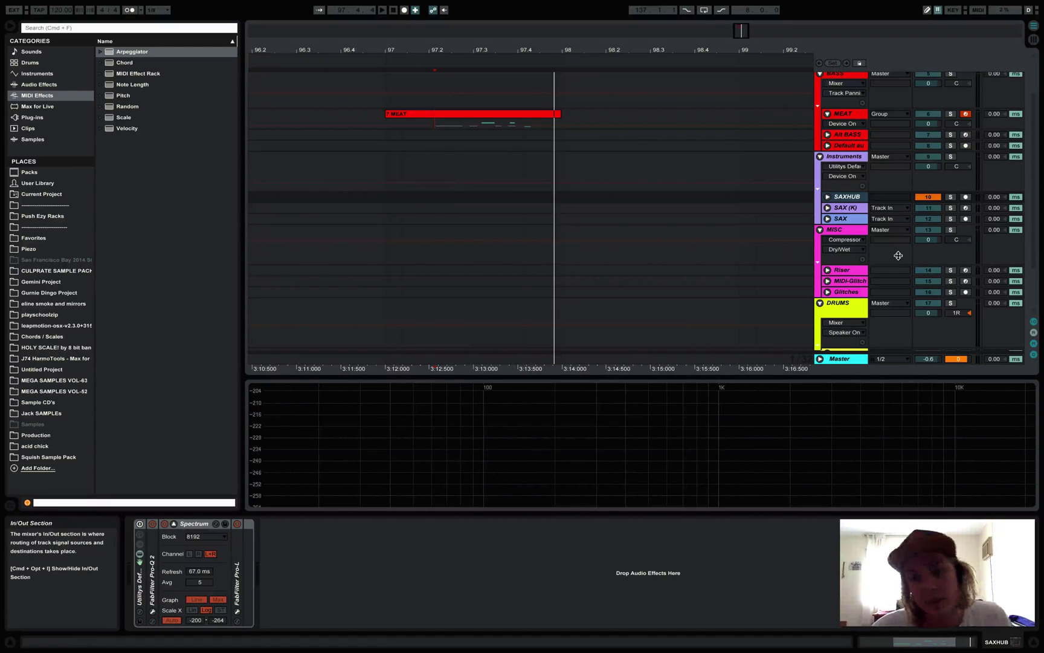
{"action": "key", "text": "Down"}
{"action": "key", "text": "Down"}
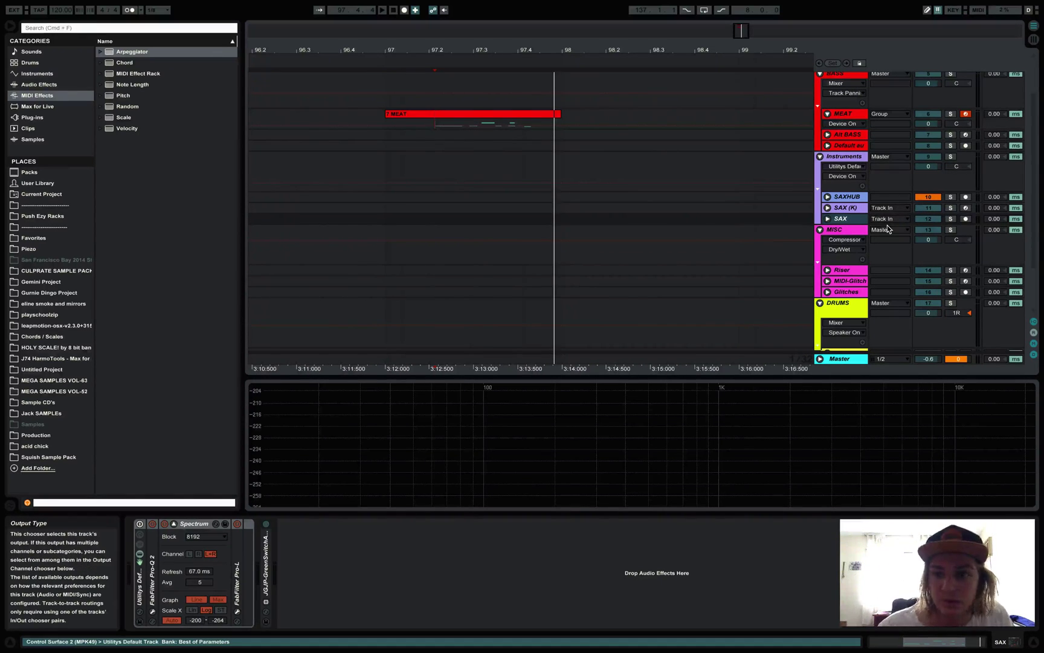
{"action": "left_click", "coordinate": [849, 198]}
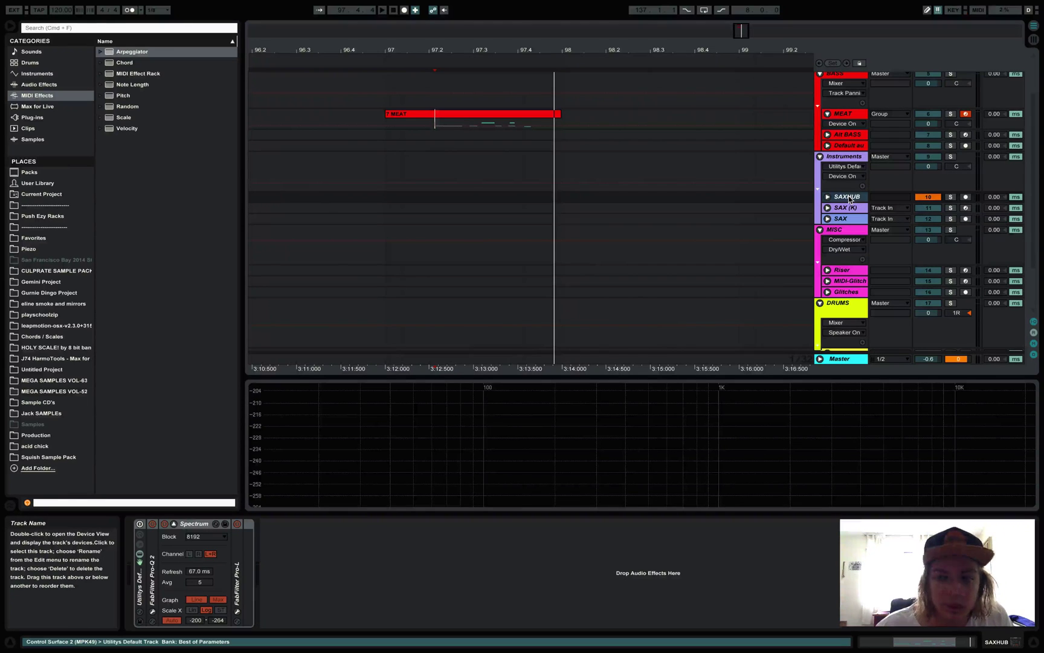
{"action": "key", "text": "Down"}
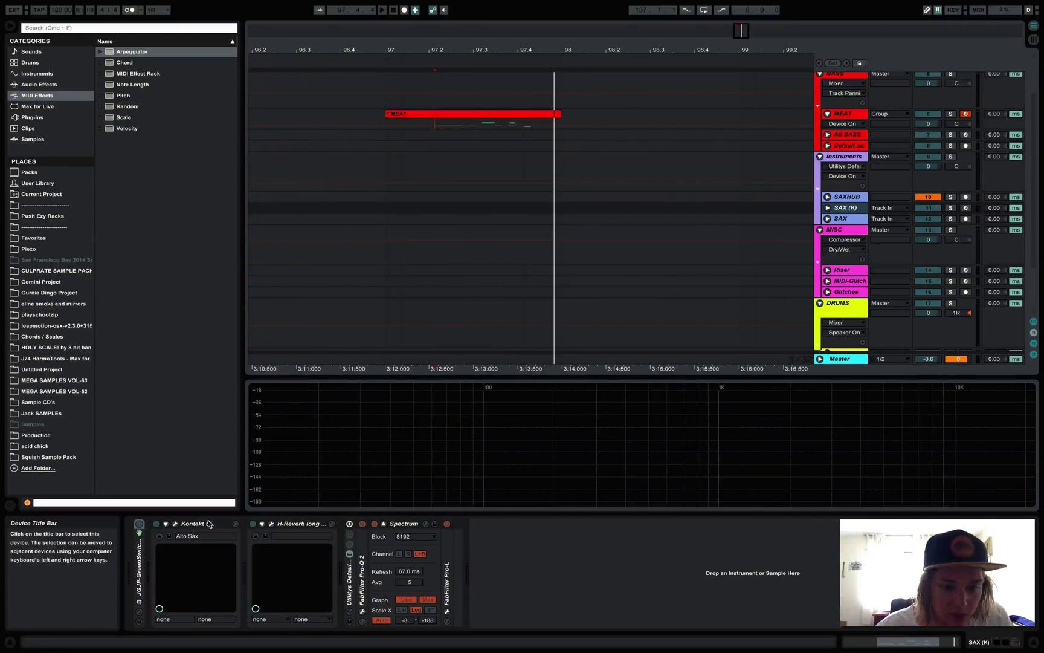
{"action": "left_click", "coordinate": [965, 208]}
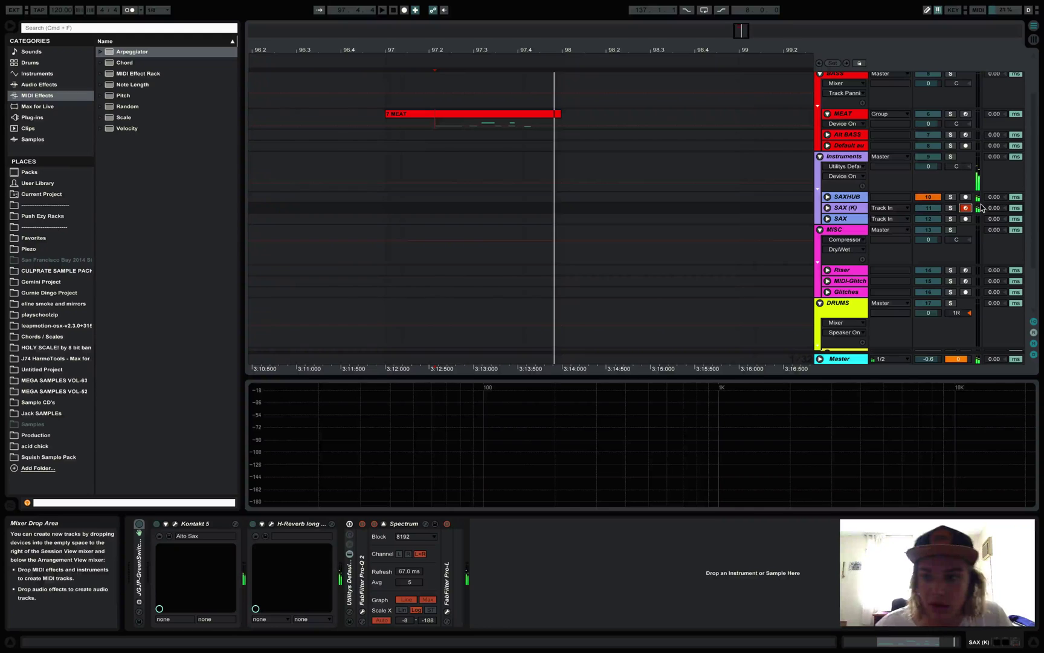
Inspect the MISC Compressor, Riser's Serum and MIDI-Glitch devices, then show the DRUMS group chain
{"action": "scroll", "coordinate": [788, 237], "scroll_direction": "down", "scroll_amount": 5}
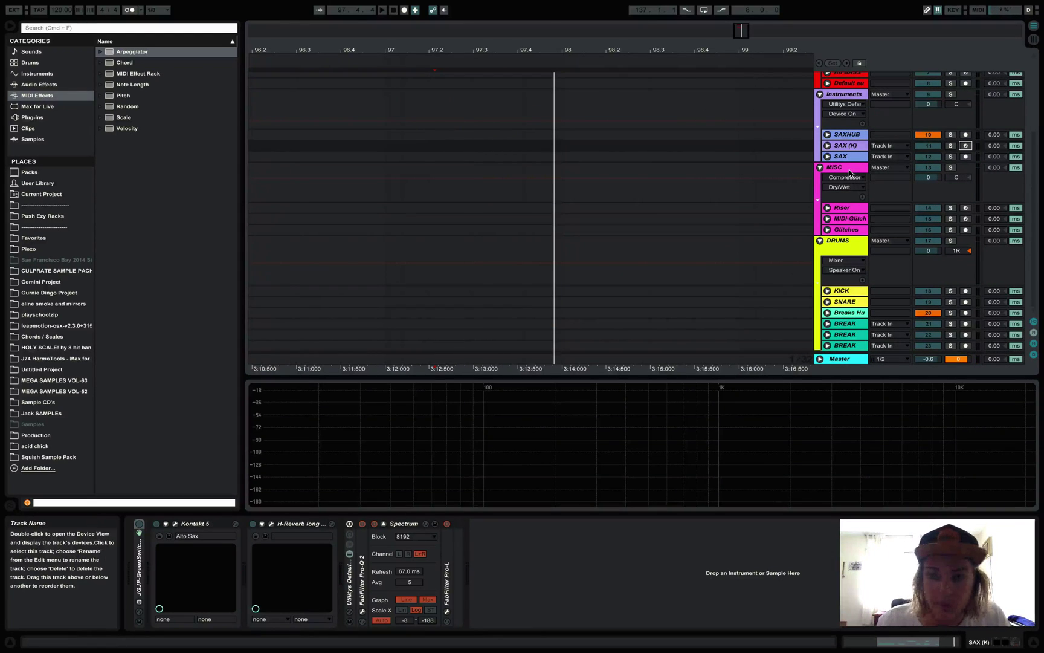
{"action": "left_click", "coordinate": [848, 171]}
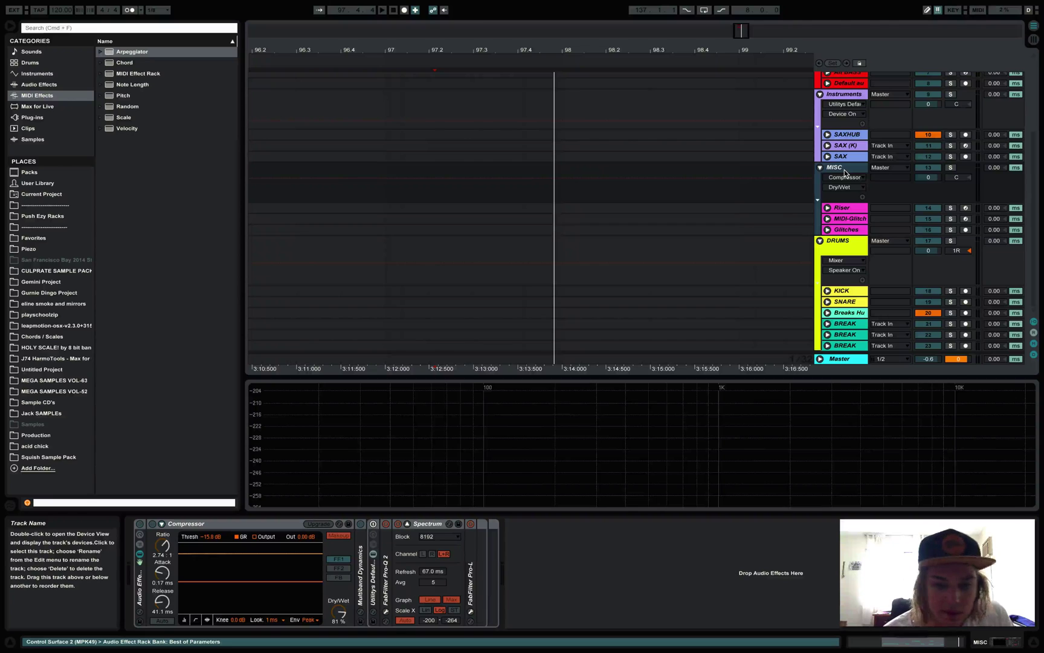
{"action": "left_click", "coordinate": [848, 207]}
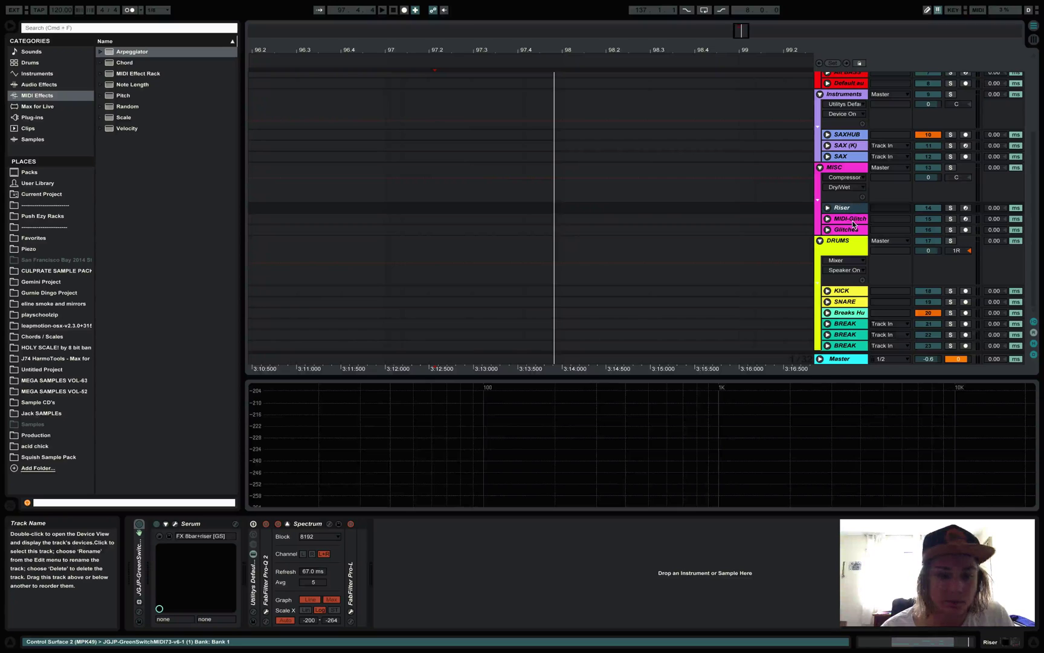
{"action": "left_click", "coordinate": [854, 221]}
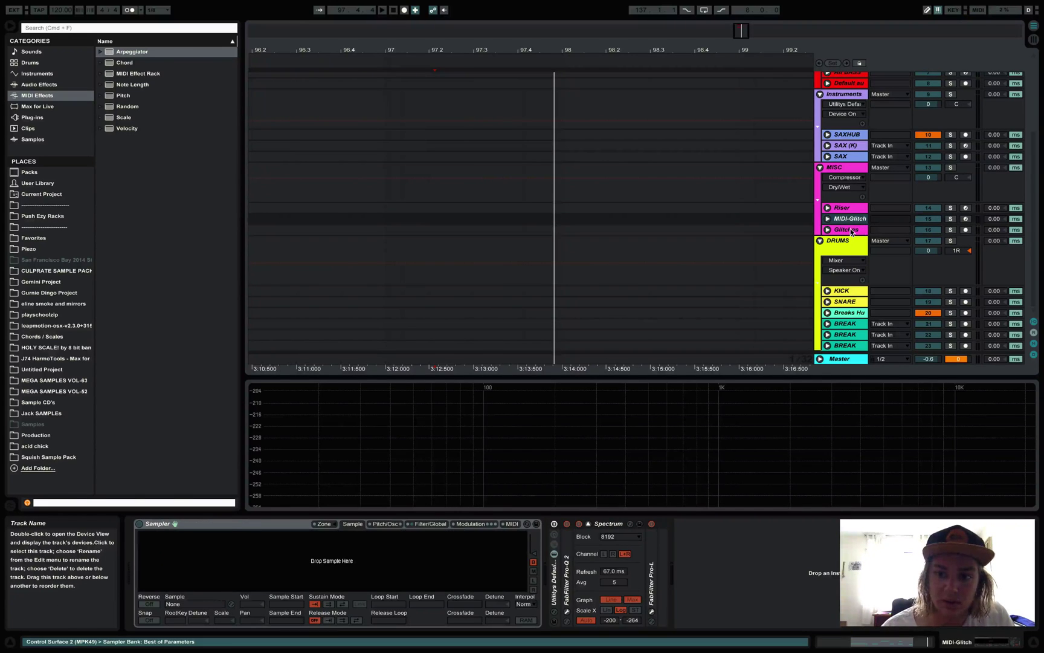
{"action": "left_click", "coordinate": [840, 257]}
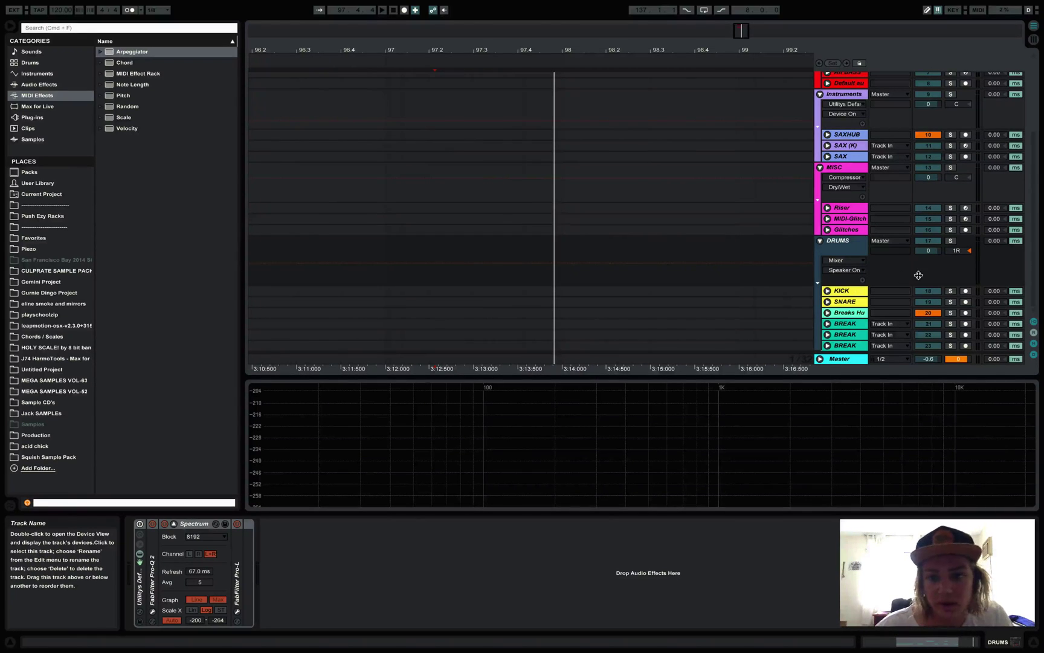
Step through the KICK, DRUMS, SNARE and BREAK devices to show the Breaks Hub chain
{"action": "left_click", "coordinate": [849, 291]}
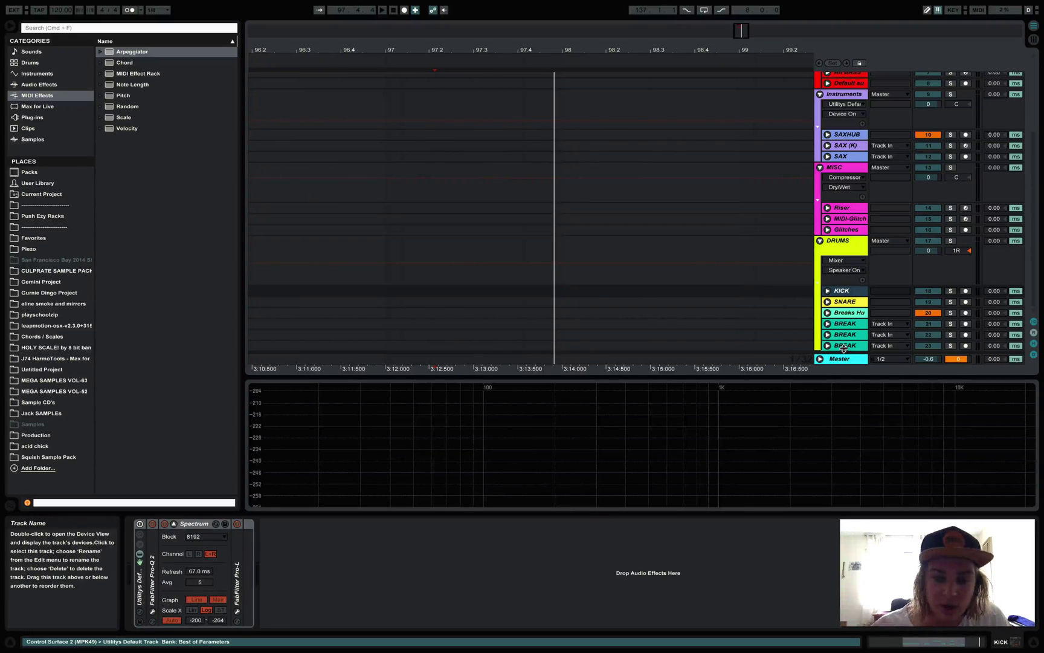
{"action": "left_click", "coordinate": [852, 248]}
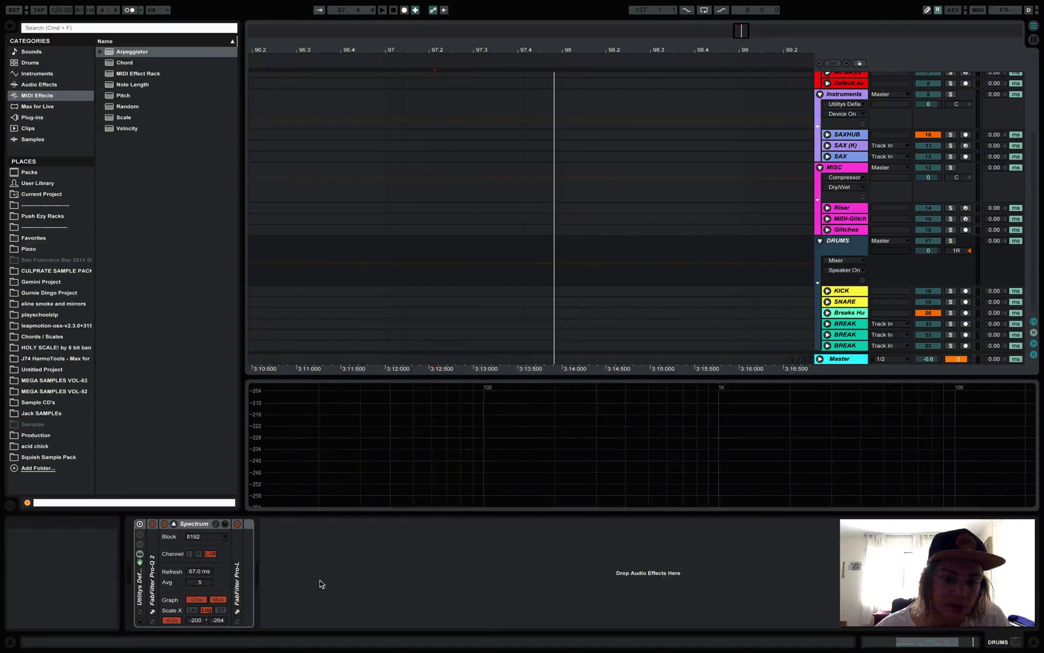
{"action": "left_click", "coordinate": [844, 290]}
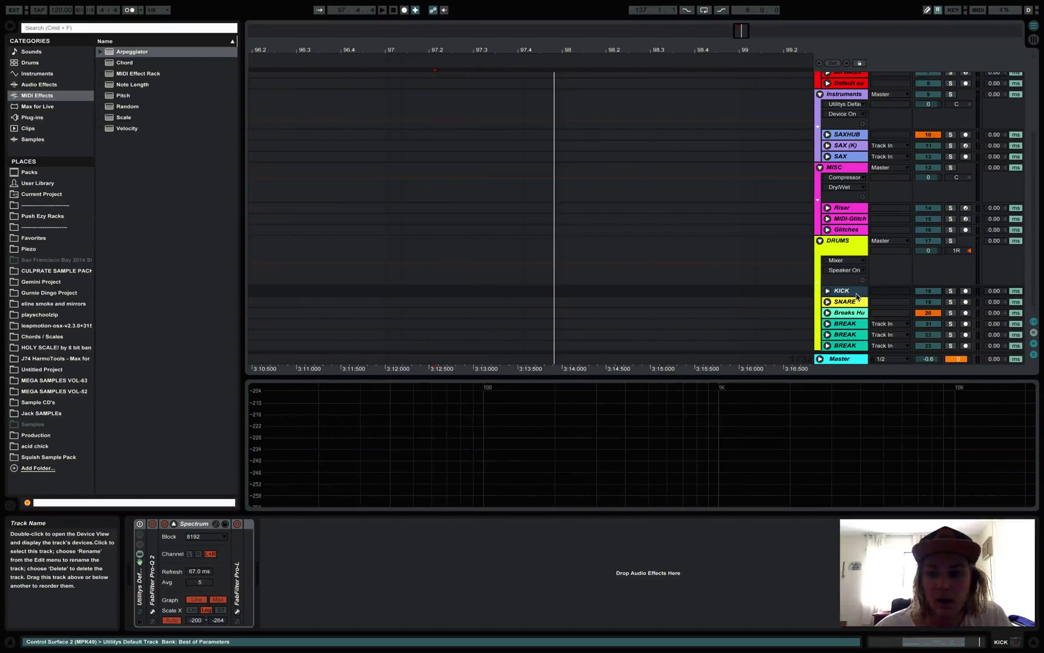
{"action": "left_click", "coordinate": [850, 304]}
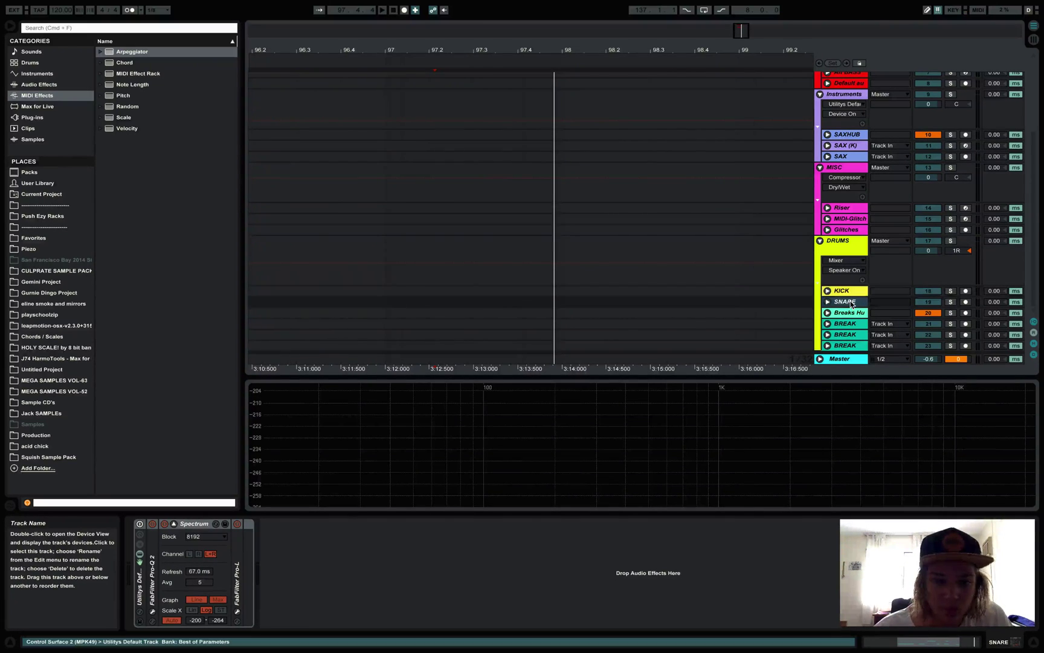
{"action": "left_click", "coordinate": [856, 312]}
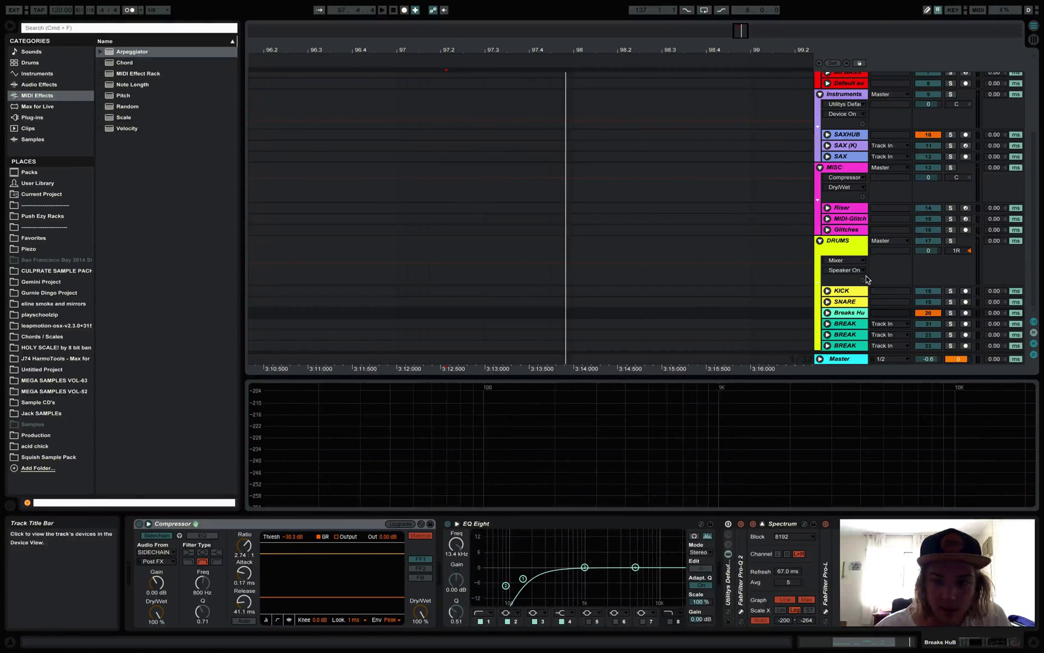
{"action": "left_click", "coordinate": [853, 324]}
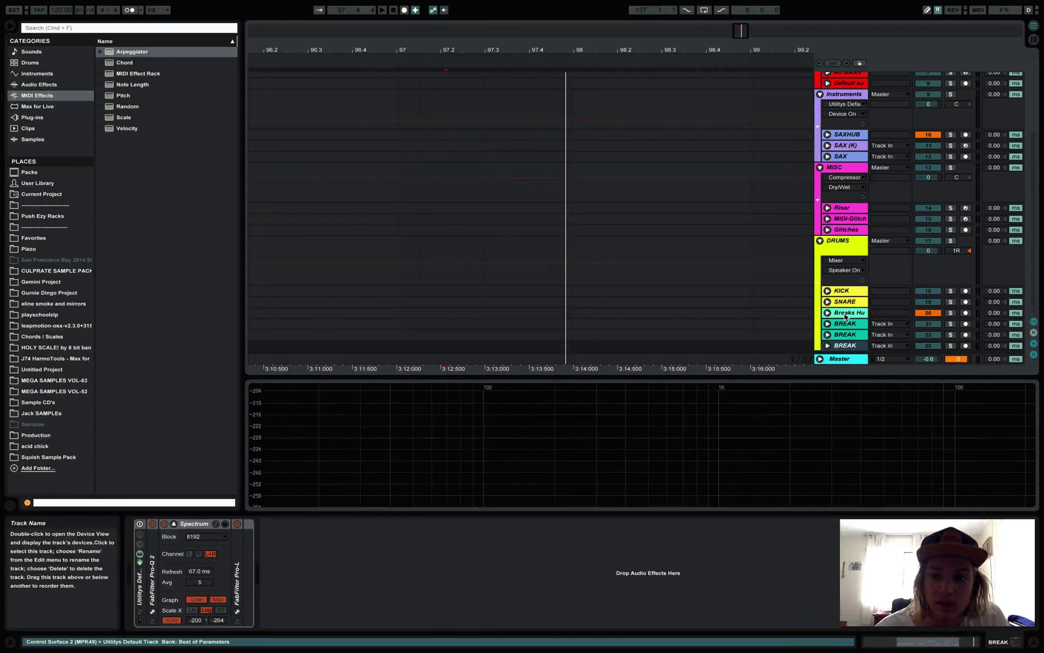
{"action": "left_click", "coordinate": [846, 314]}
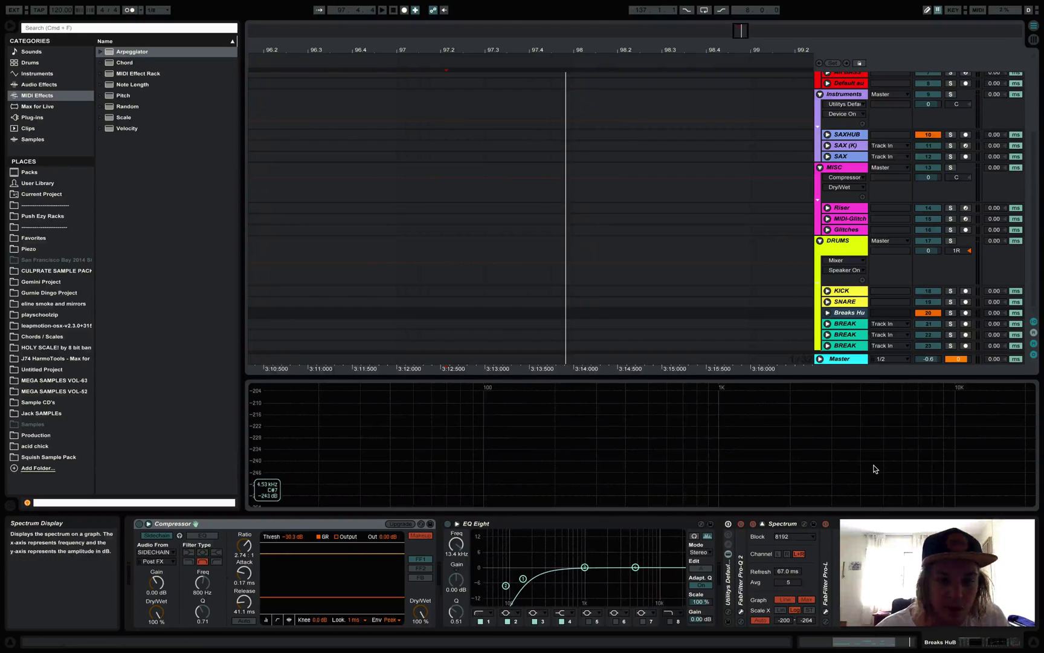
Show the Master chain: MaxxBass, iZotope Ozone 7, Pro-Q 2, Spectrum, Pro-L and Work Timer
{"action": "left_click", "coordinate": [845, 359]}
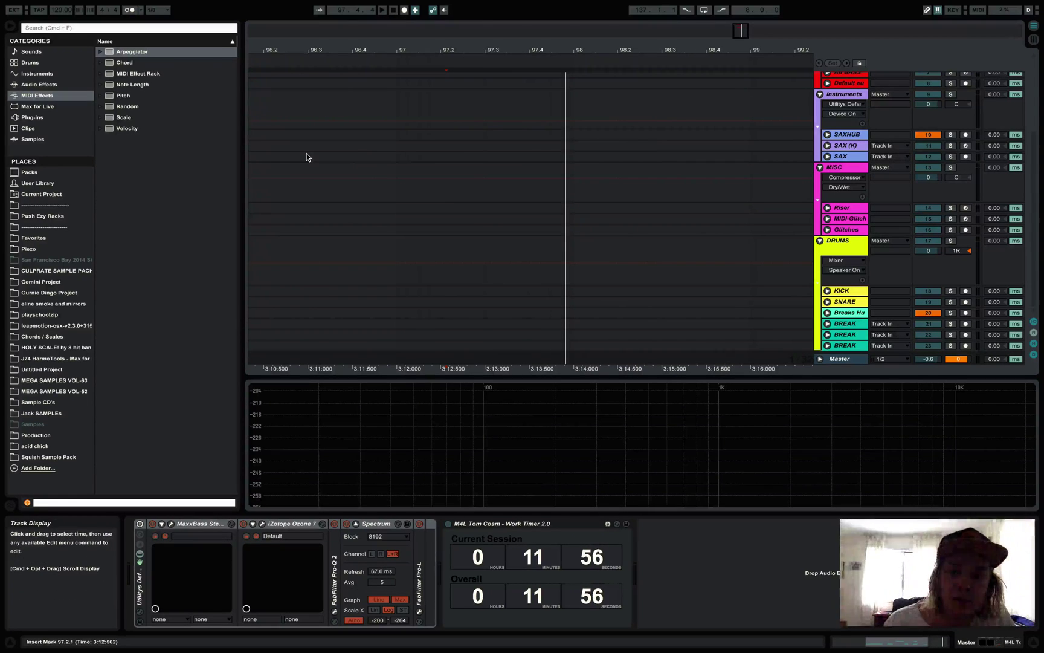
Review the File/Folder page of Live's Preferences, then close the window
{"action": "left_click", "coordinate": [37, 5]}
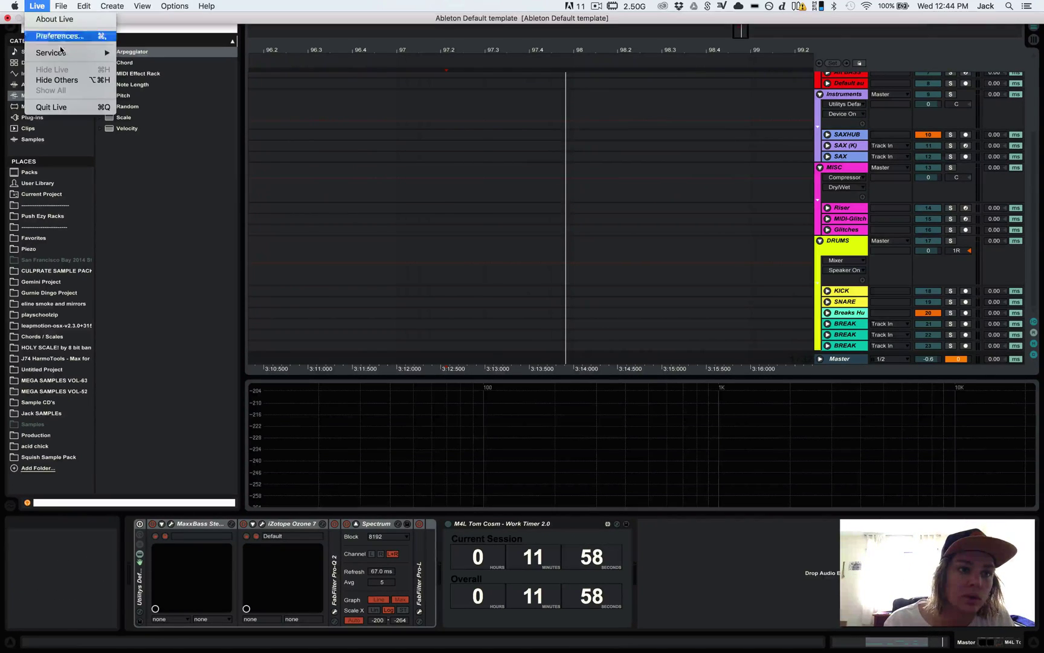
{"action": "left_click", "coordinate": [48, 35]}
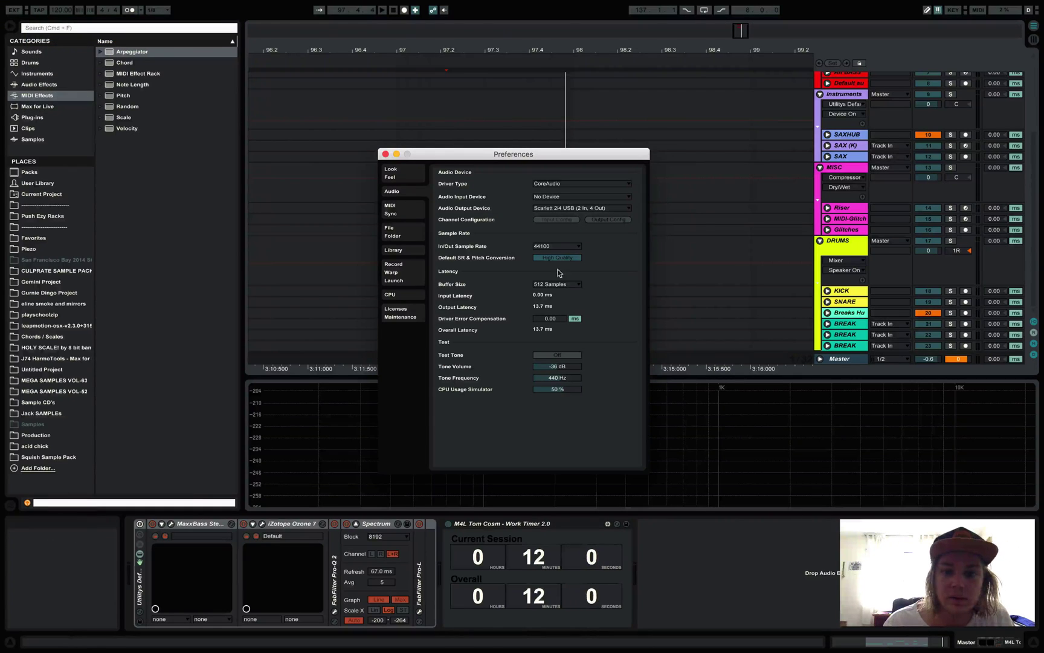
{"action": "left_click", "coordinate": [390, 232]}
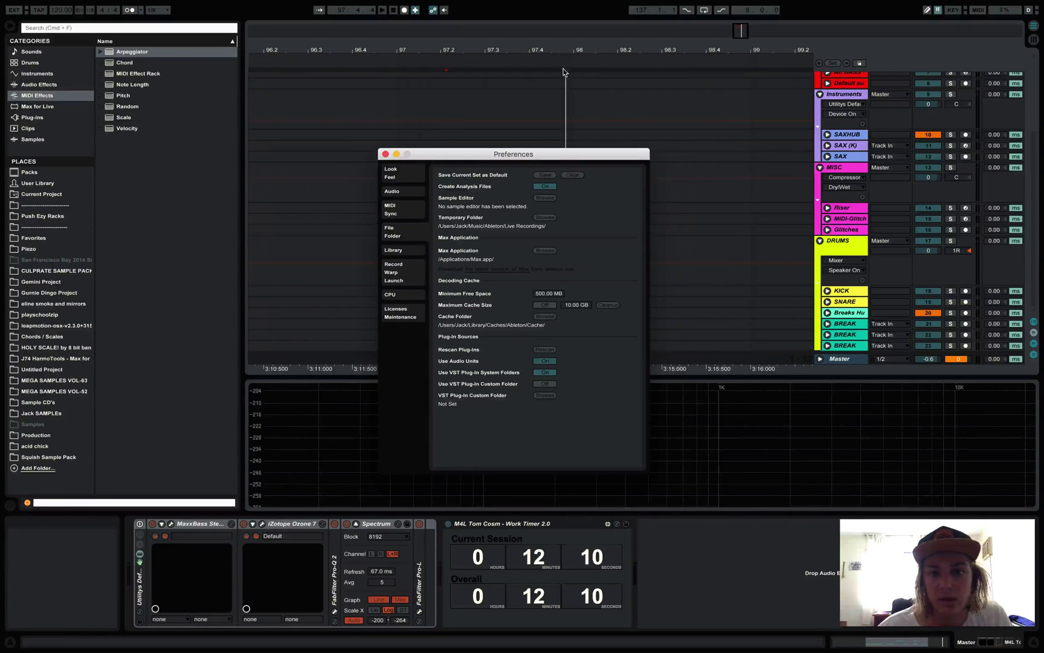
{"action": "left_click", "coordinate": [816, 244]}
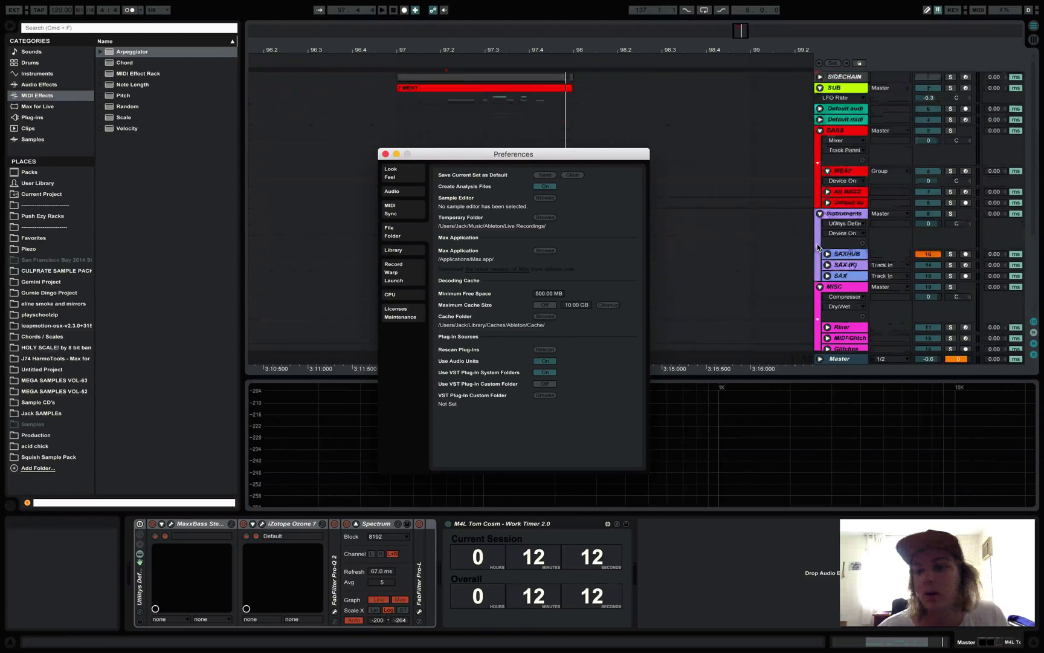
{"action": "left_click", "coordinate": [816, 245]}
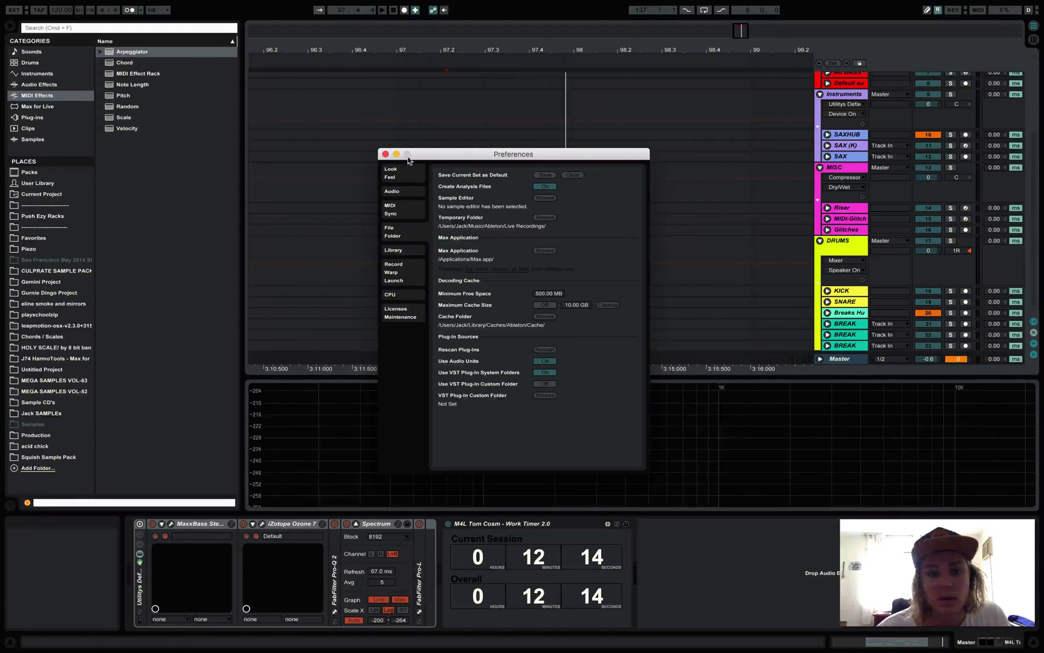
{"action": "key", "text": "Escape"}
Place the arrangement insert point in the KICK lane
{"action": "scroll", "coordinate": [898, 237], "scroll_direction": "up", "scroll_amount": 4}
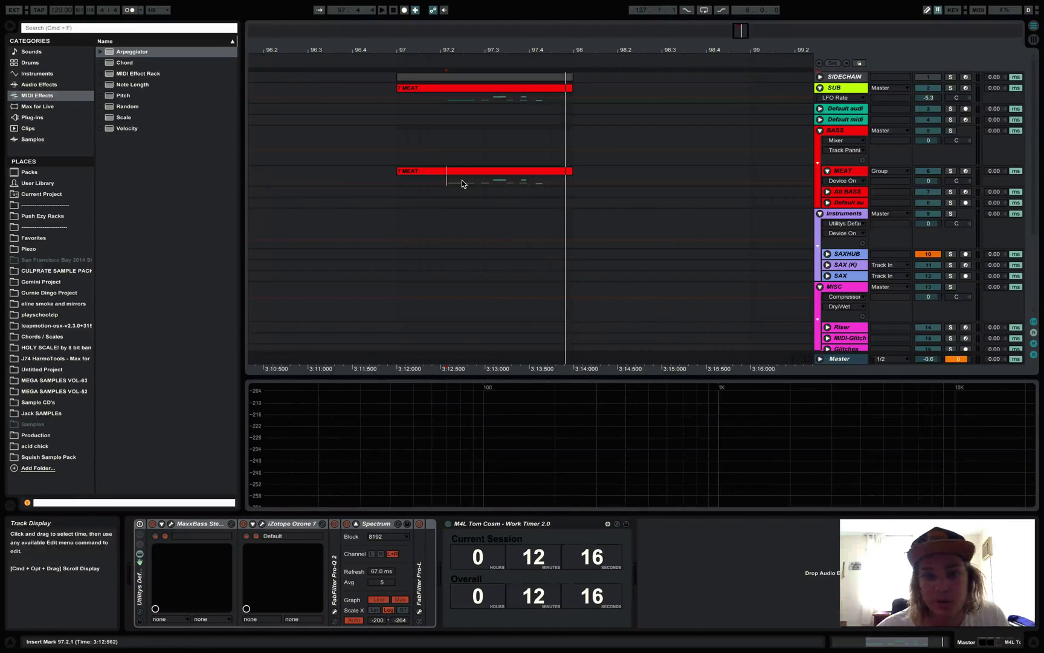
{"action": "left_click", "coordinate": [397, 223]}
{"action": "left_click", "coordinate": [400, 296]}
{"action": "scroll", "coordinate": [410, 271], "scroll_direction": "down", "scroll_amount": 4}
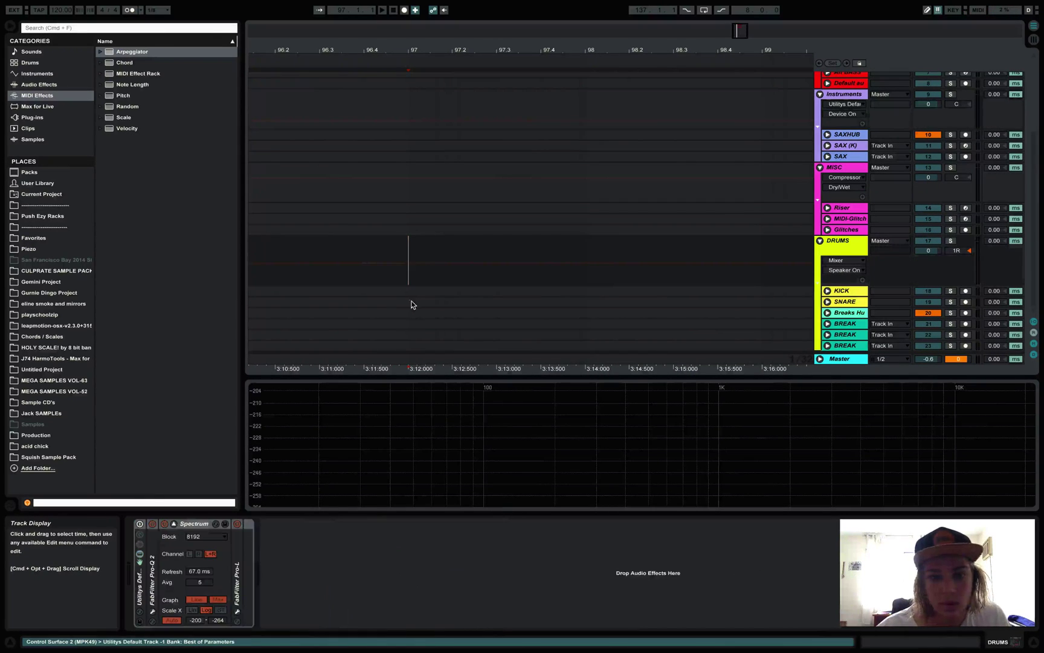
{"action": "left_click", "coordinate": [411, 301]}
{"action": "left_click", "coordinate": [408, 291]}
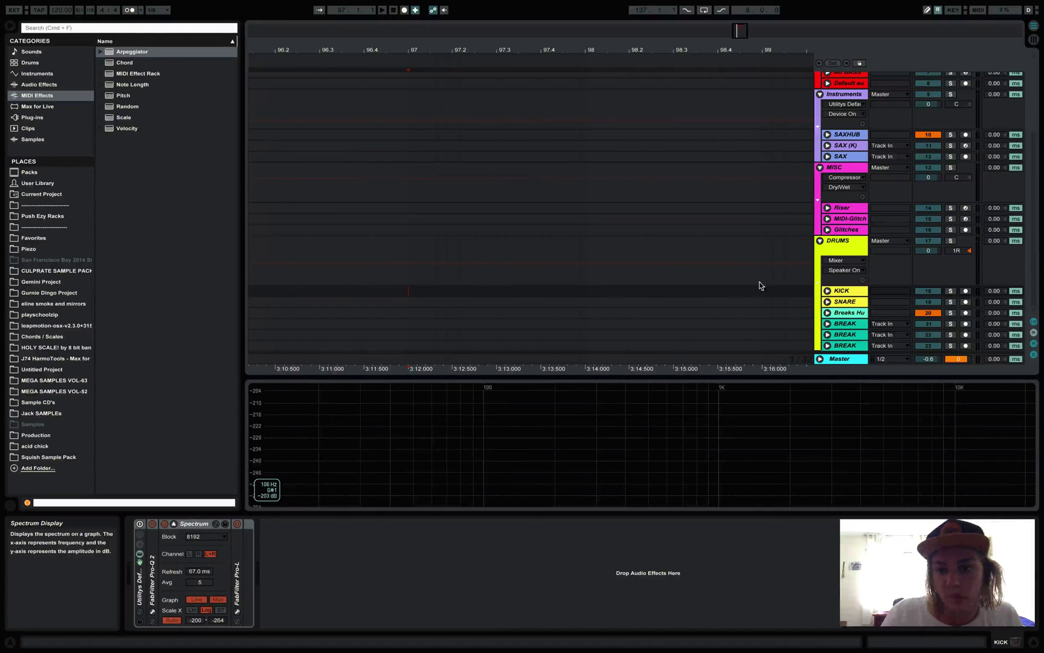
Insert a MIDI track above KICK and load the 64 Pad Lab Hollow Point drum rack onto it
{"action": "key", "text": "super+shift+t"}
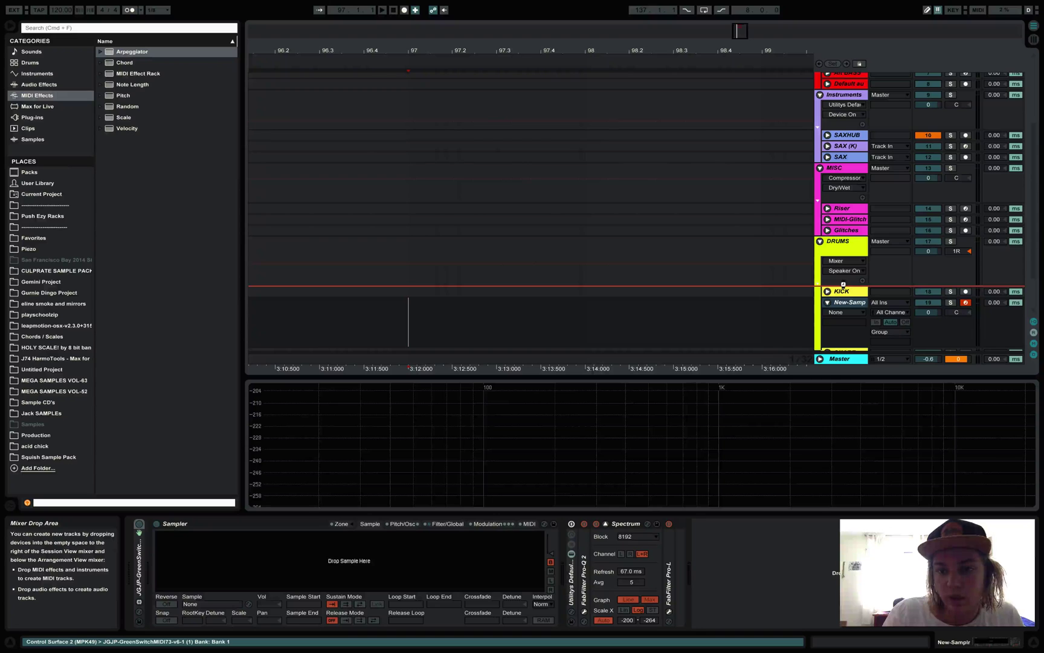
{"action": "left_click_drag", "start_coordinate": [847, 289], "coordinate": [871, 305]}
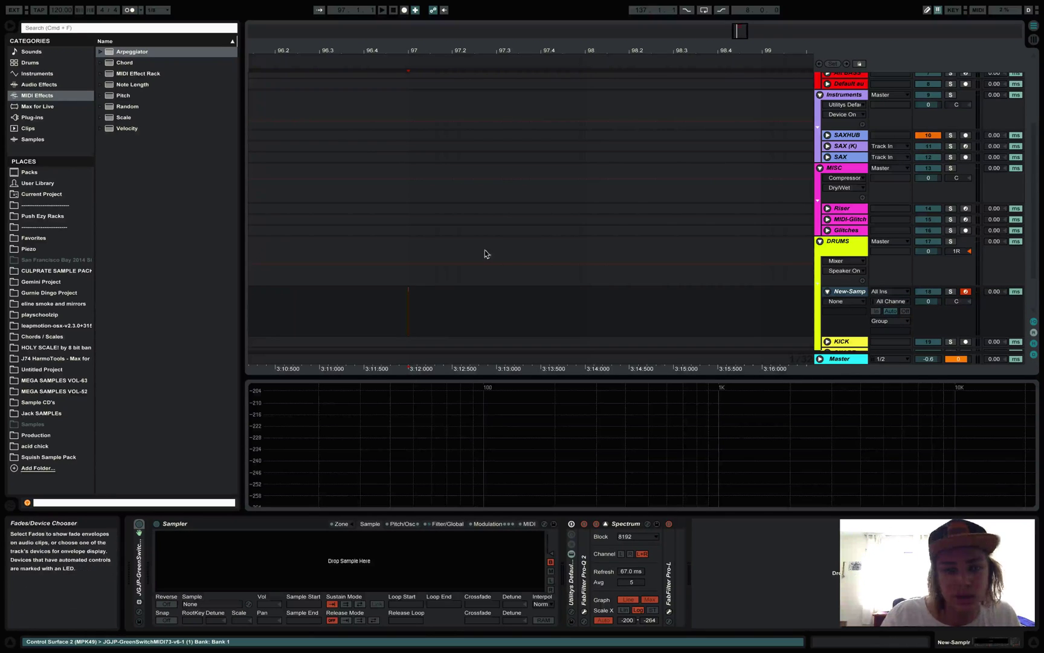
{"action": "left_click", "coordinate": [28, 171]}
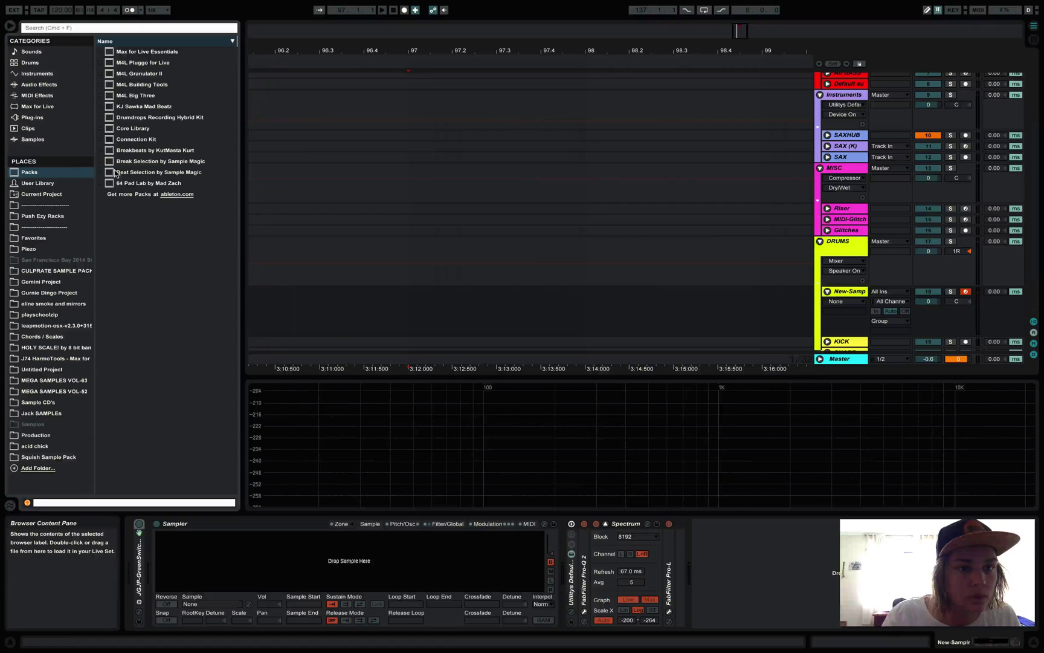
{"action": "left_click", "coordinate": [101, 183]}
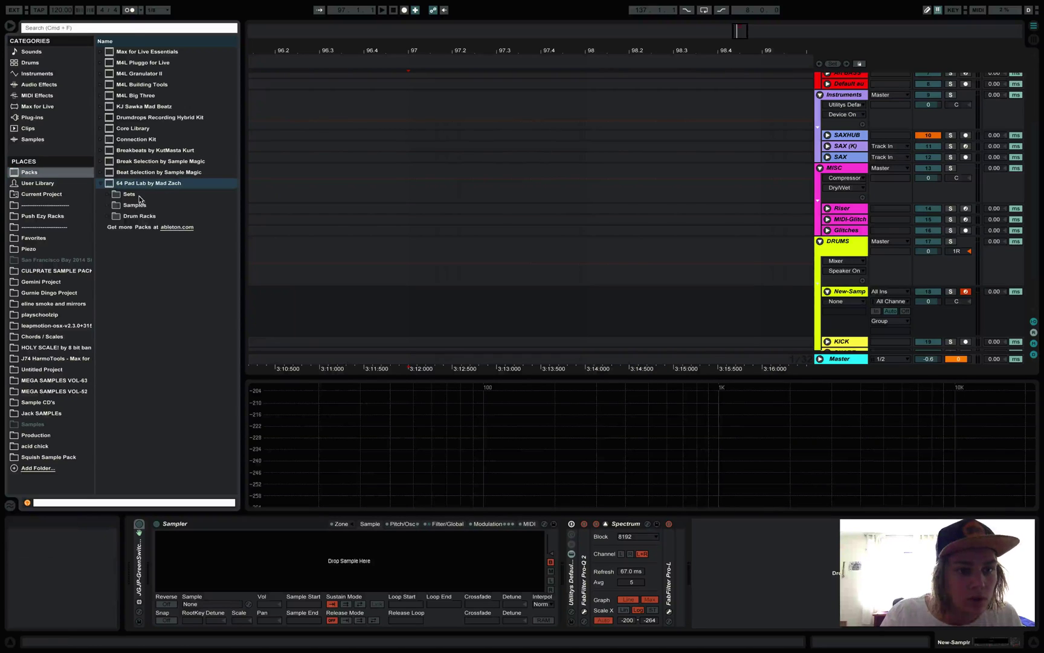
{"action": "left_click", "coordinate": [109, 216]}
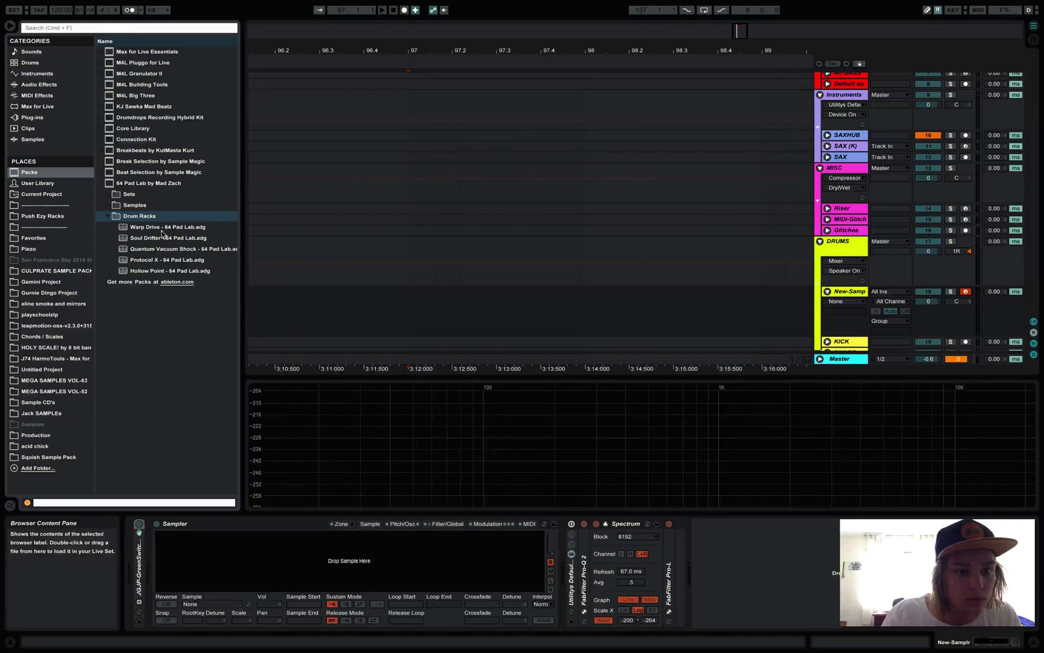
{"action": "left_click", "coordinate": [189, 270]}
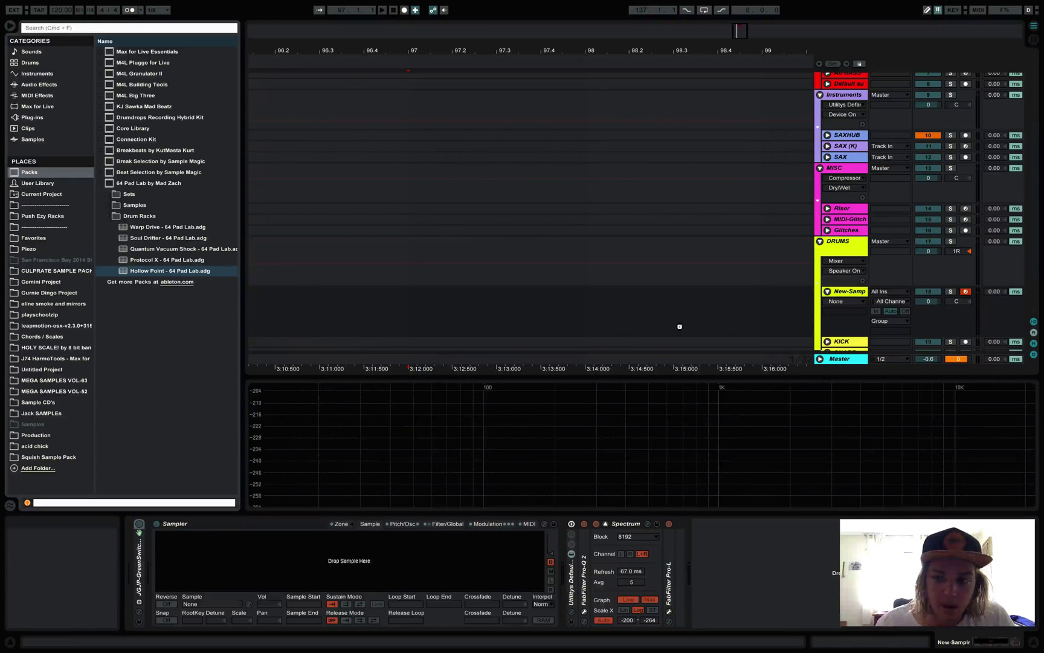
{"action": "left_click_drag", "start_coordinate": [679, 327], "coordinate": [680, 326]}
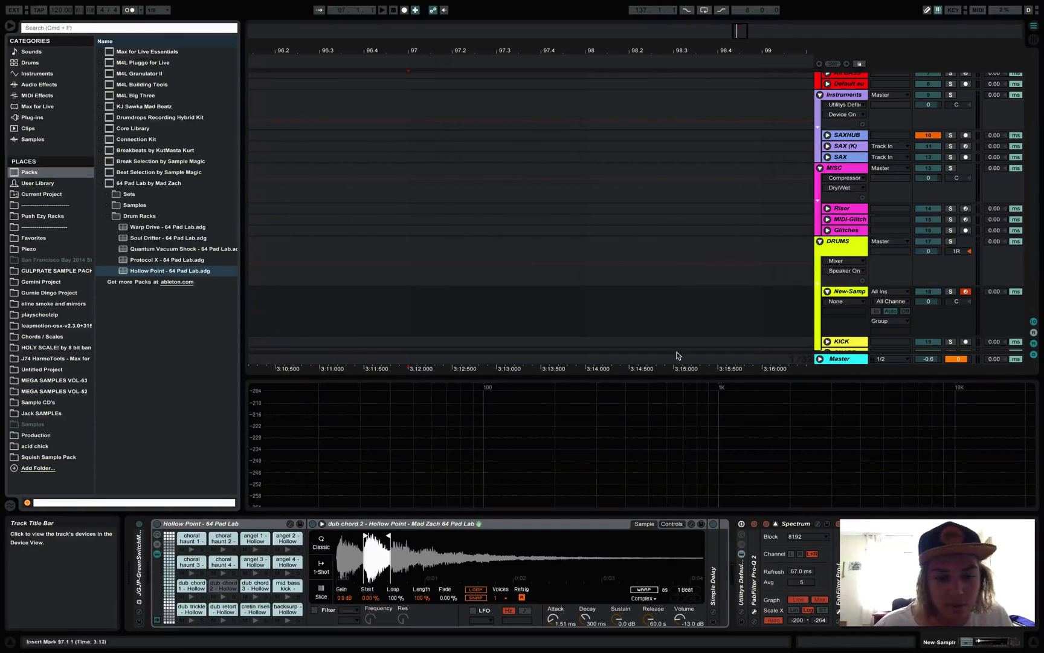
Rename the new drum rack track to '64 padlab'
{"action": "left_click", "coordinate": [853, 293]}
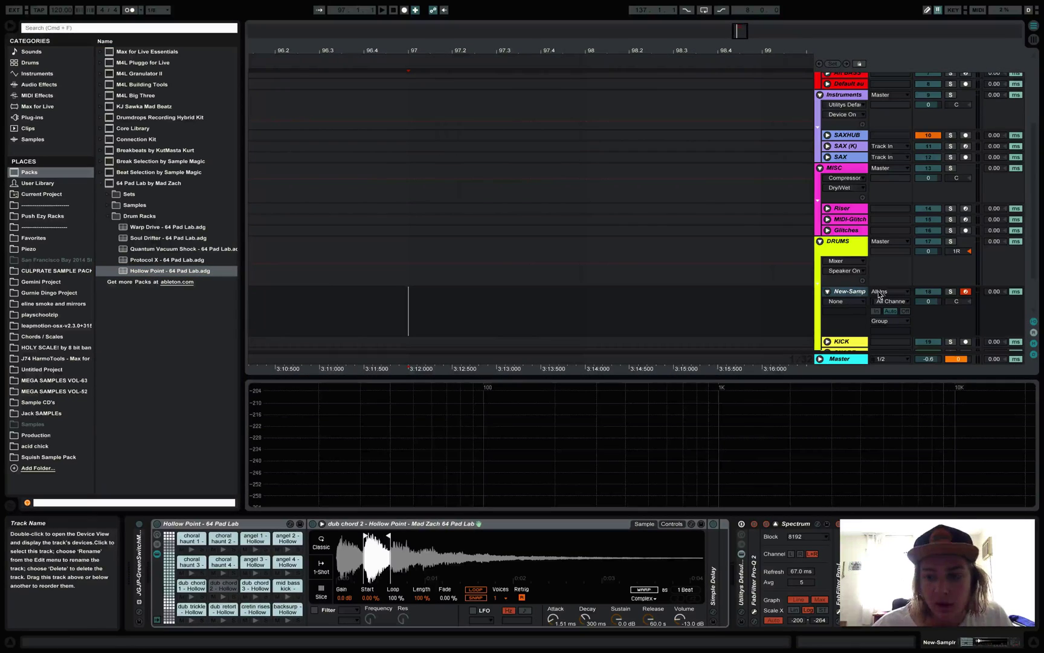
{"action": "key", "text": "super+r"}
{"action": "type", "text": "4"}
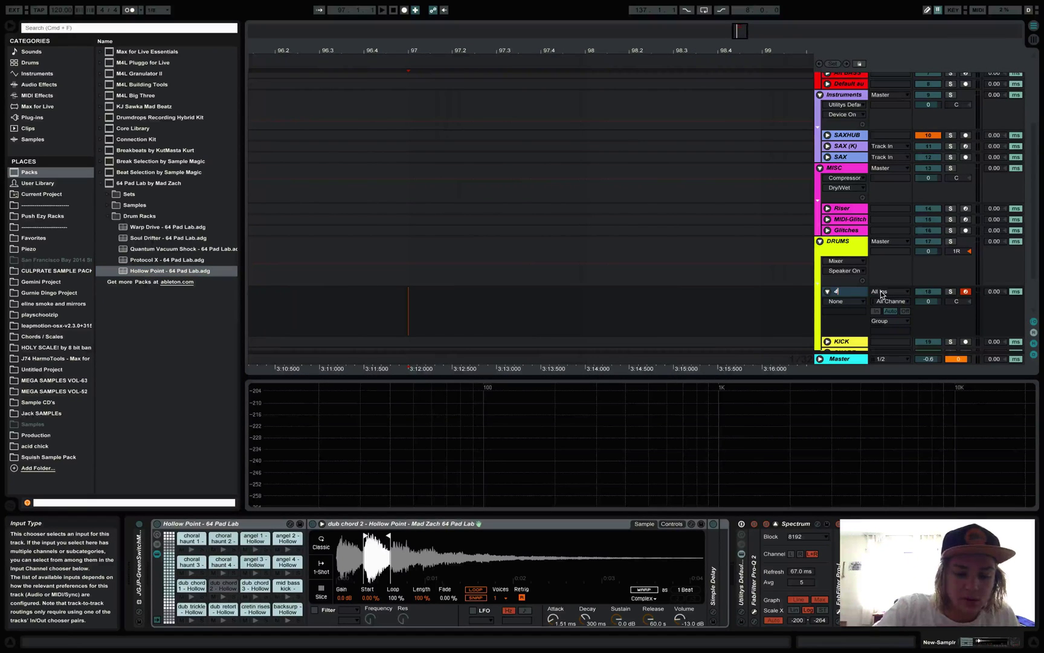
{"action": "key", "text": "BackSpace"}
{"action": "type", "text": "64 pad"}
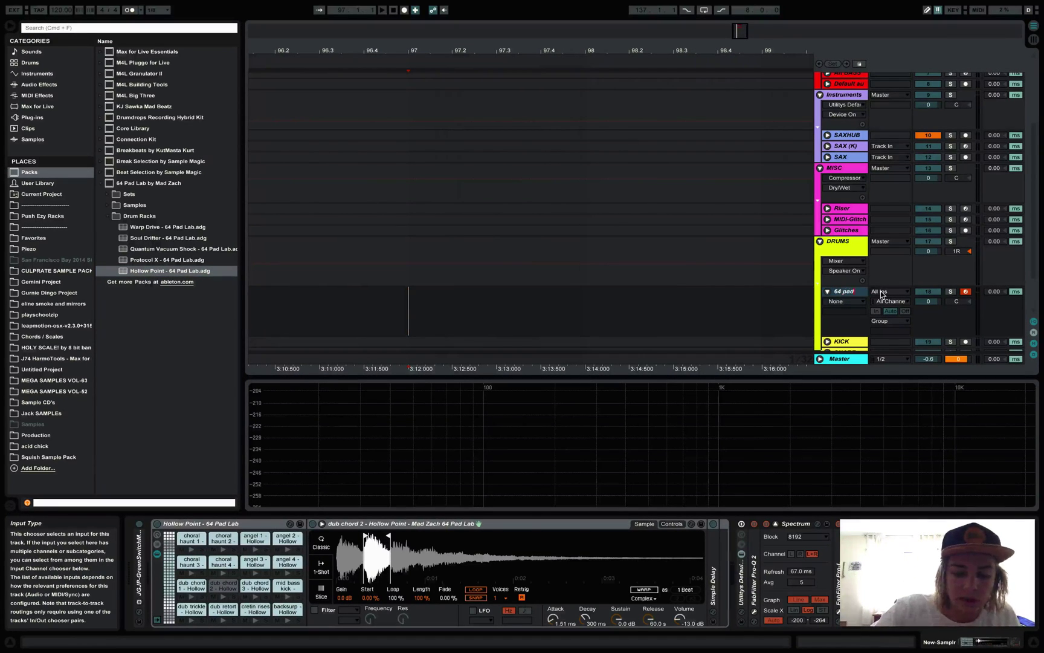
{"action": "type", "text": "lab"}
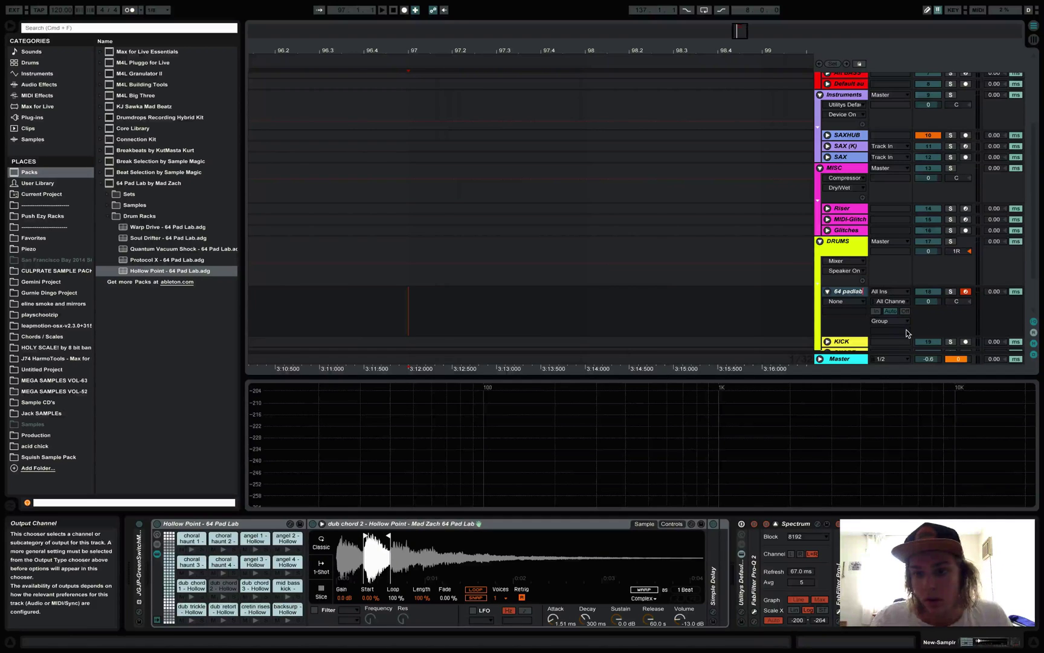
{"action": "key", "text": "Return"}
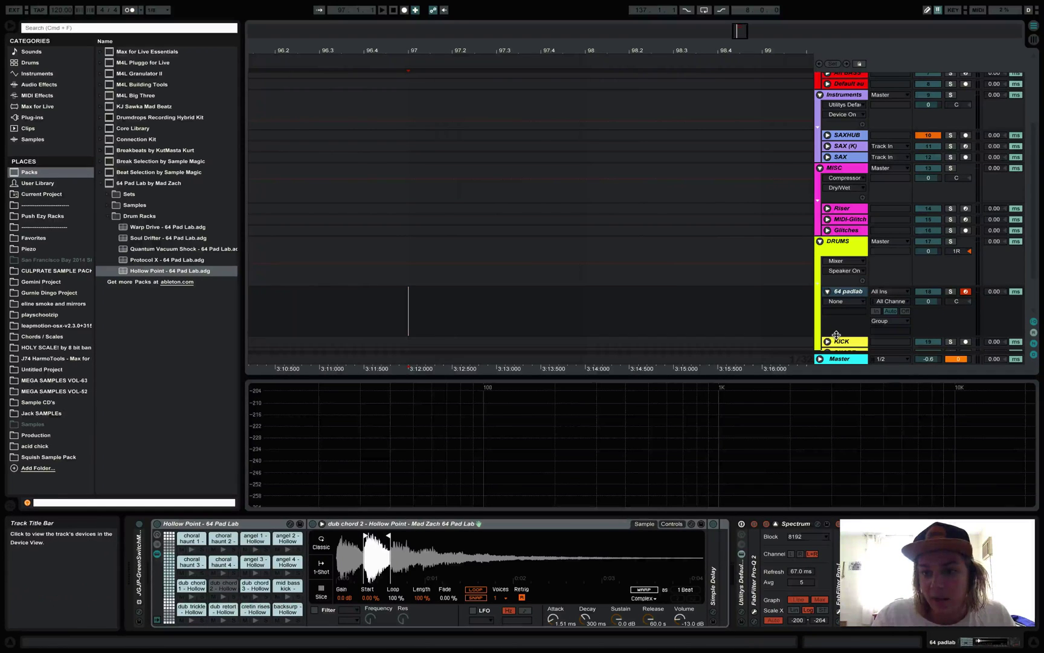
Shrink the 64 padlab track to minimum height and place the insert point in its lane
{"action": "left_click_drag", "start_coordinate": [835, 334], "coordinate": [835, 297]}
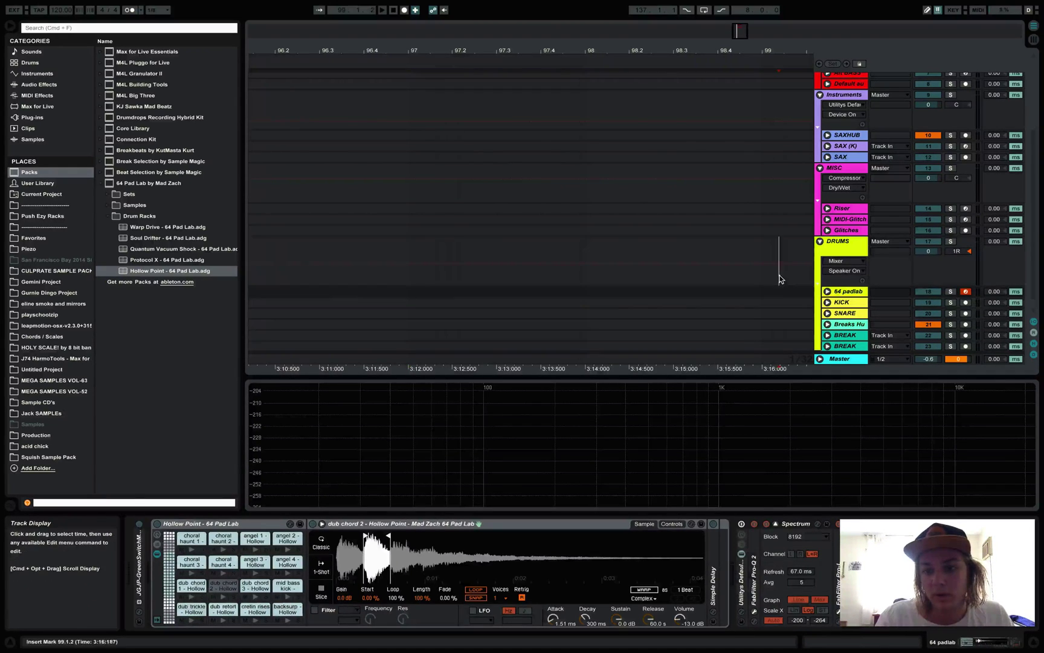
{"action": "left_click", "coordinate": [840, 302]}
{"action": "left_click", "coordinate": [837, 314]}
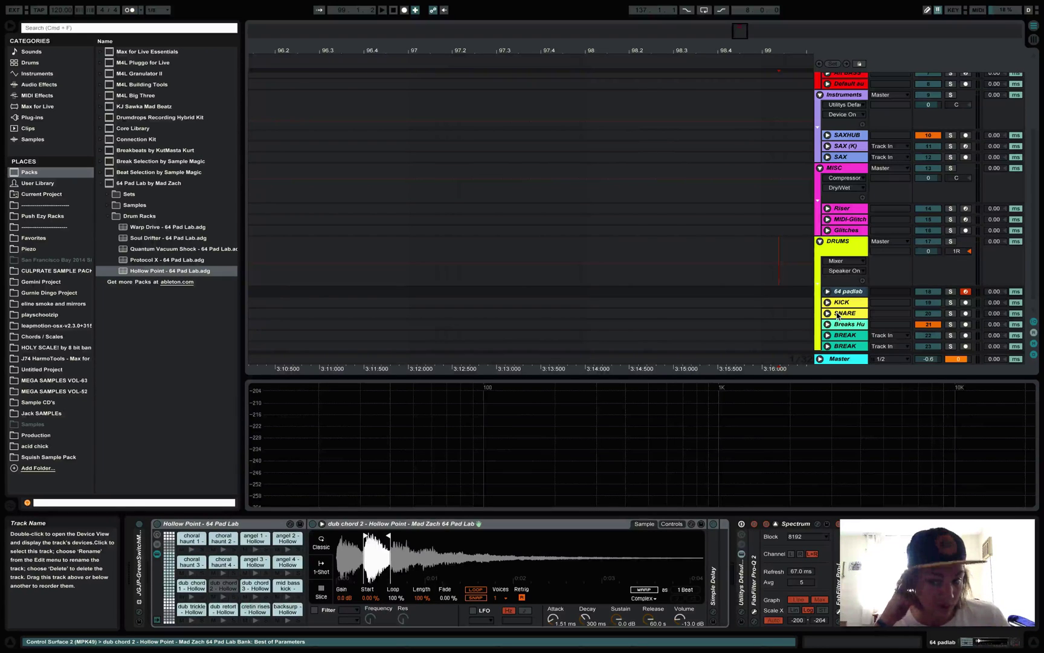
{"action": "left_click", "coordinate": [402, 294]}
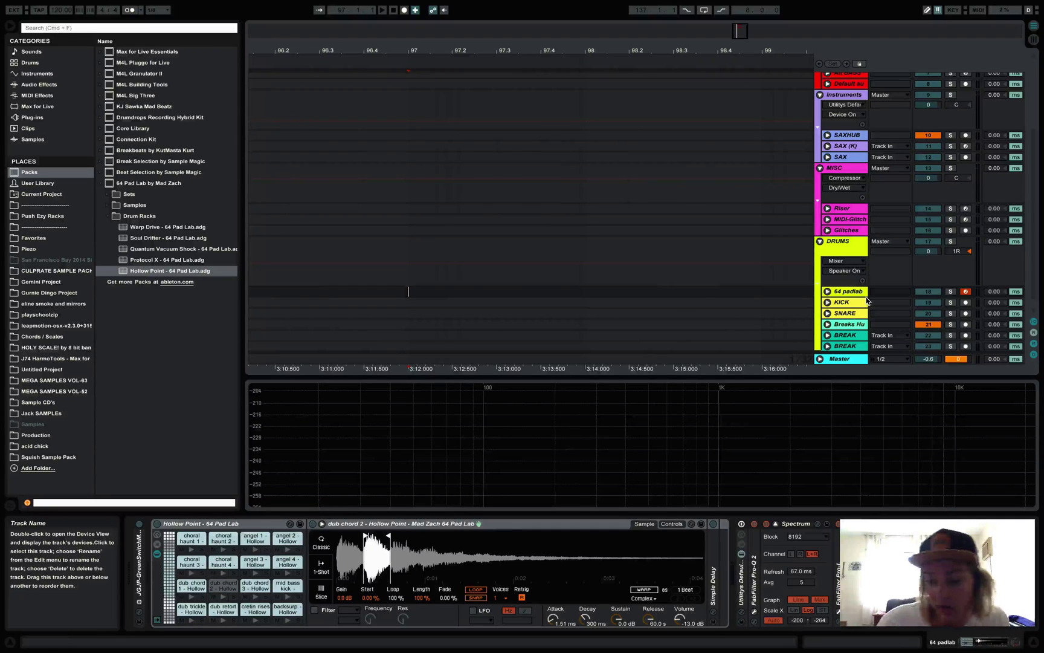
After checking the KICK and 64 Pad Lab tracks, scroll up to the SIDECHAIN, SUB, BASS and MEAT tracks
{"action": "left_click", "coordinate": [866, 302]}
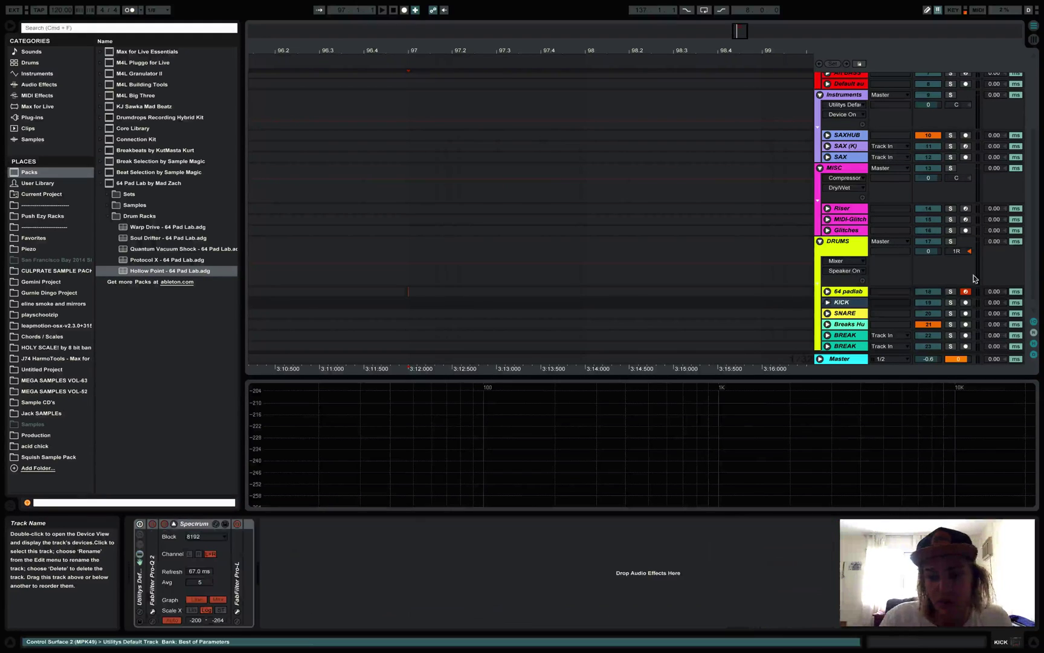
{"action": "left_click", "coordinate": [860, 295]}
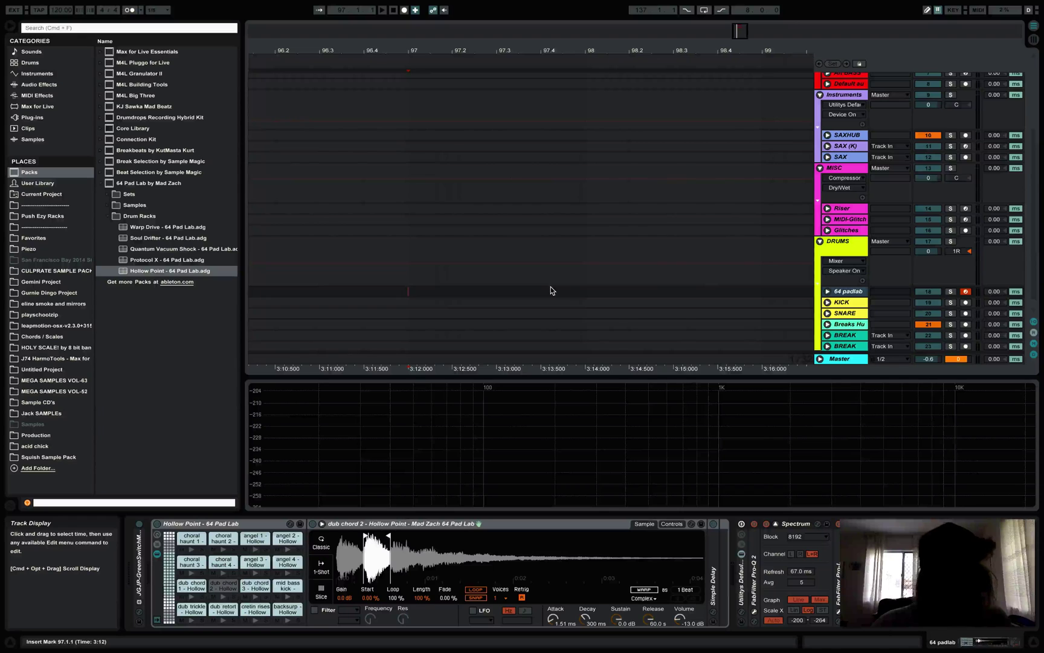
{"action": "scroll", "coordinate": [590, 238], "scroll_direction": "up", "scroll_amount": 5}
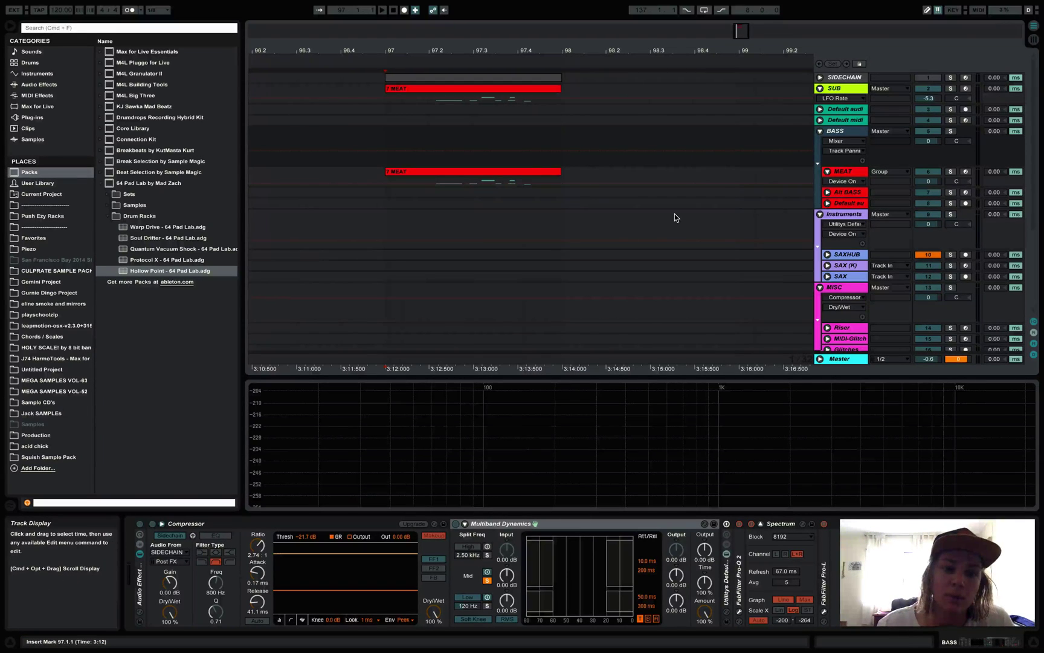
Select the MEAT clips to show SUB's Operator, Multiband Dynamics, -27.0 dB Compressor and Spectrum chain
{"action": "left_click", "coordinate": [411, 173]}
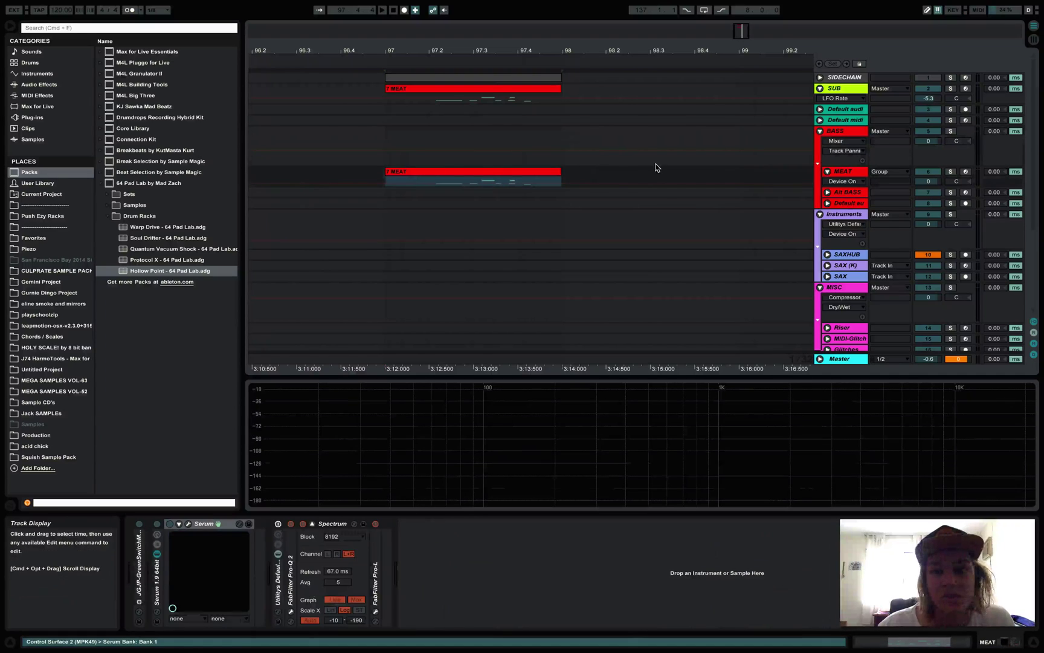
{"action": "left_click", "coordinate": [495, 91]}
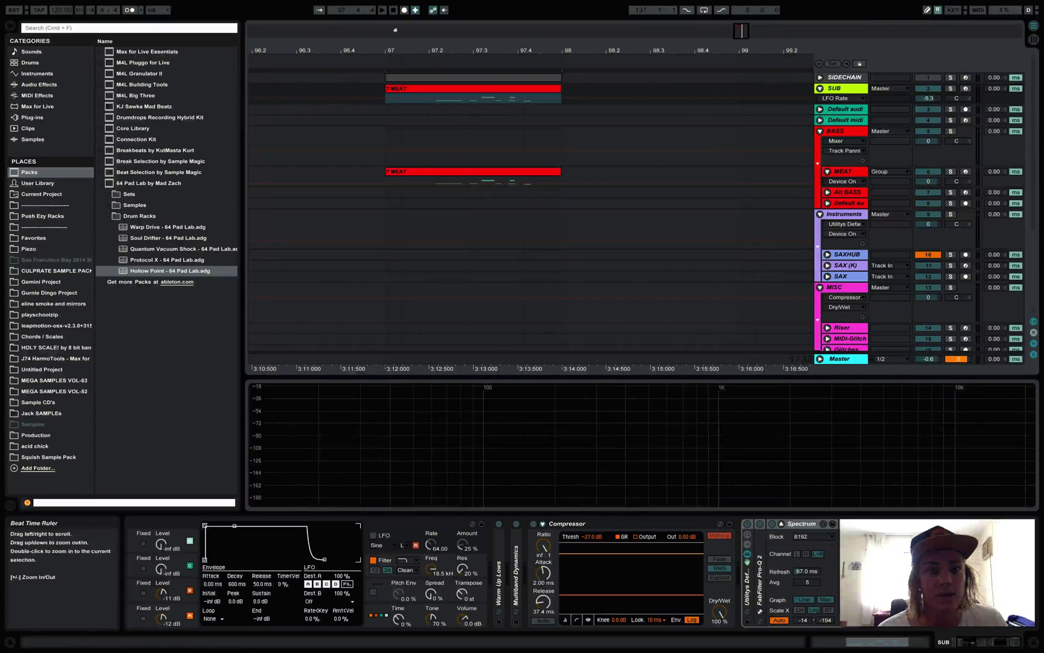
Switch Device View between the Default audio and Default midi tracks' device chains
{"action": "left_click", "coordinate": [596, 4]}
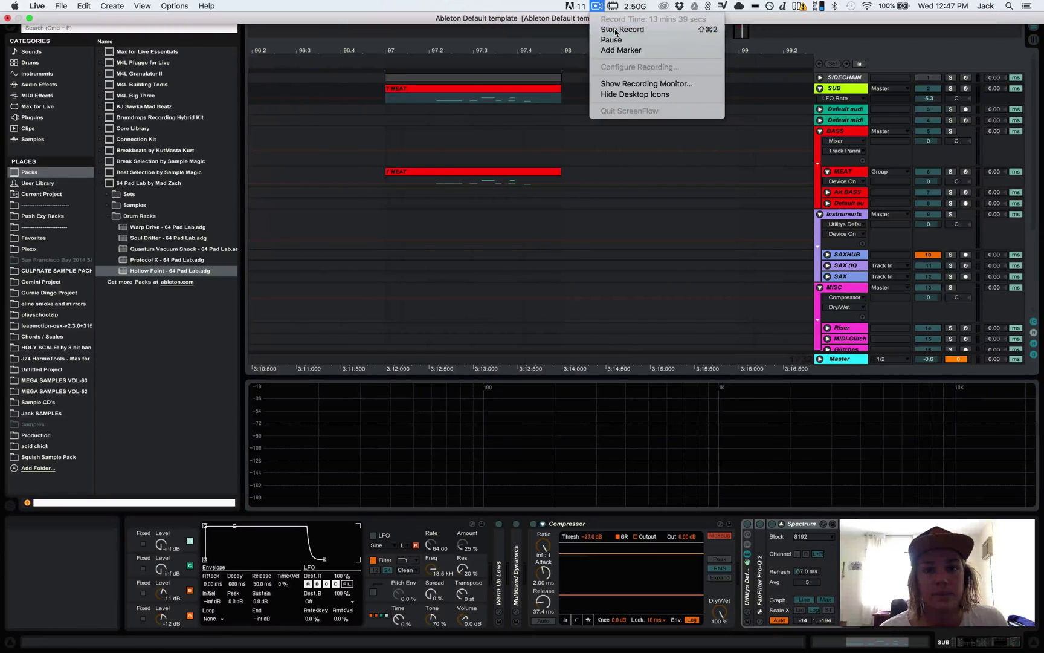
{"action": "left_click", "coordinate": [674, 336]}
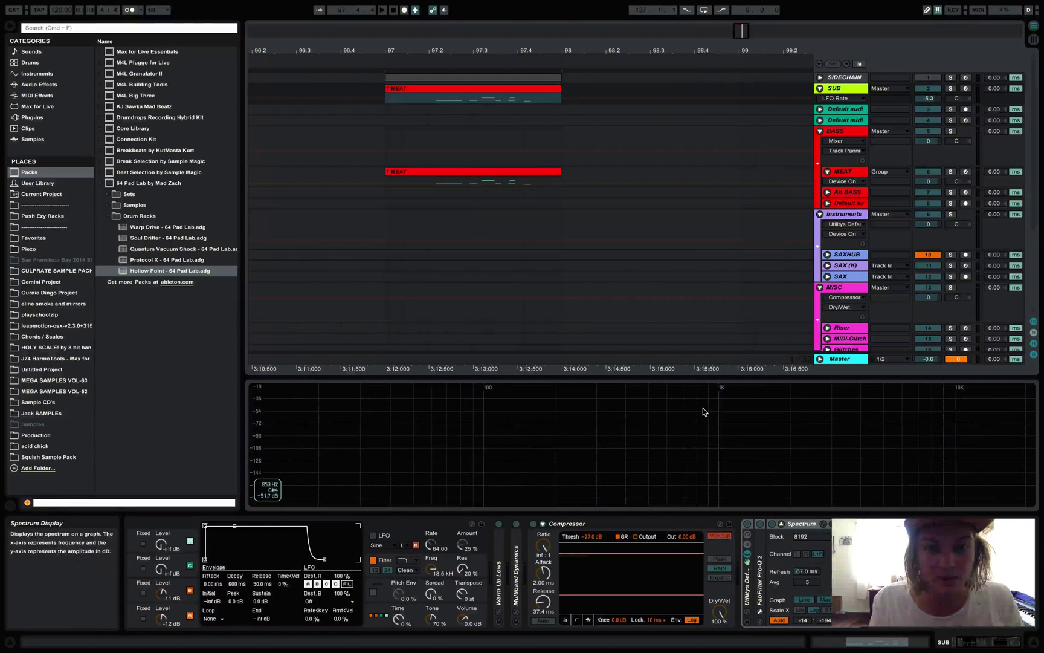
{"action": "left_click", "coordinate": [843, 110]}
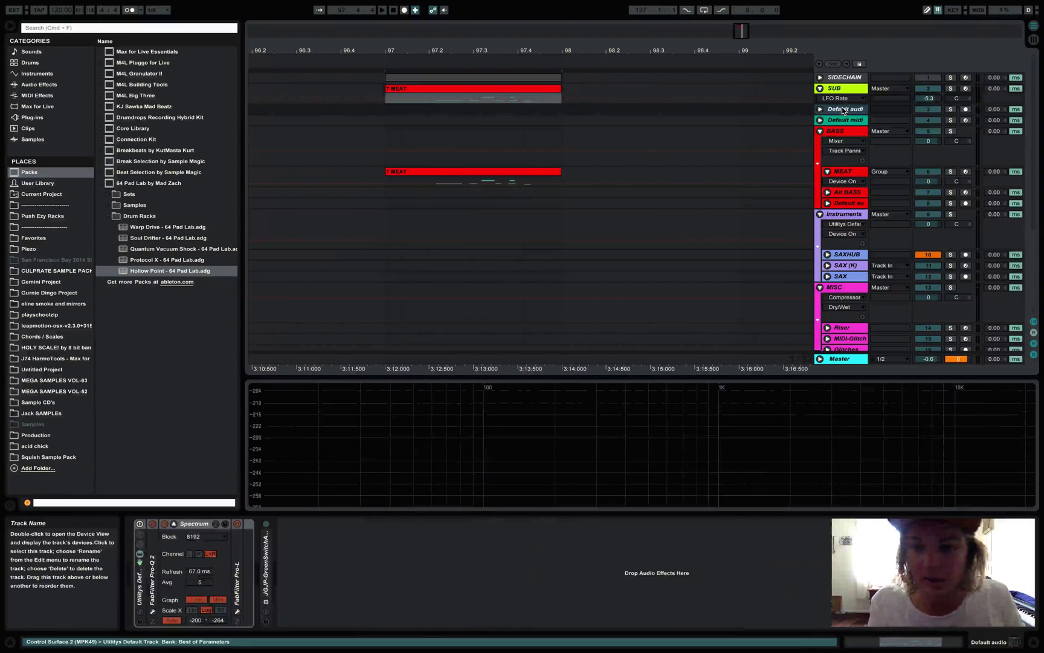
{"action": "left_click", "coordinate": [846, 121]}
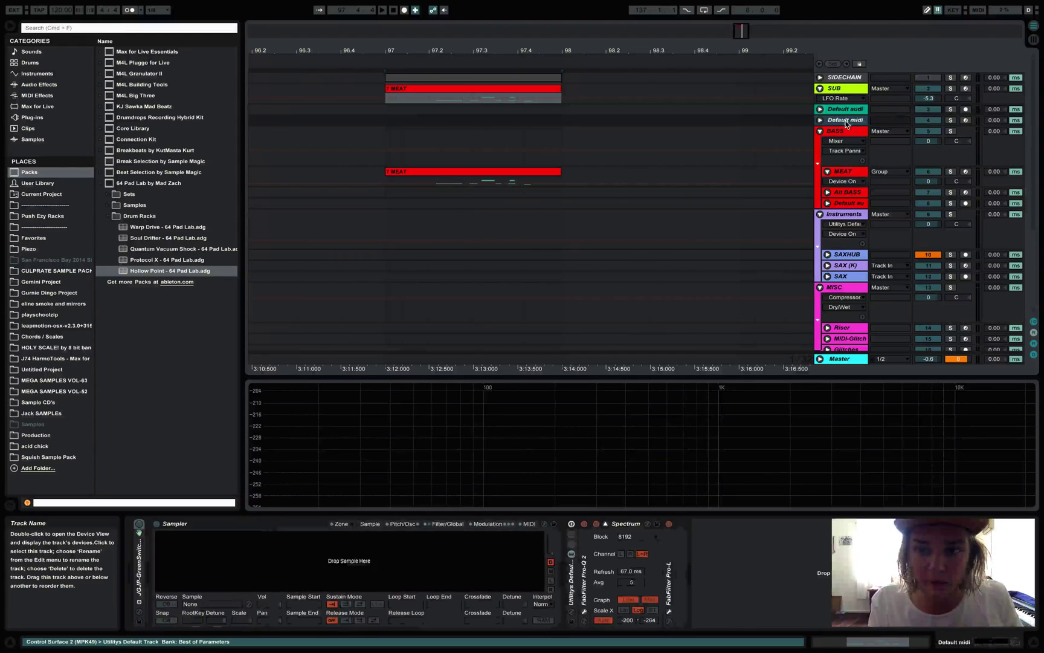
{"action": "left_click", "coordinate": [837, 109]}
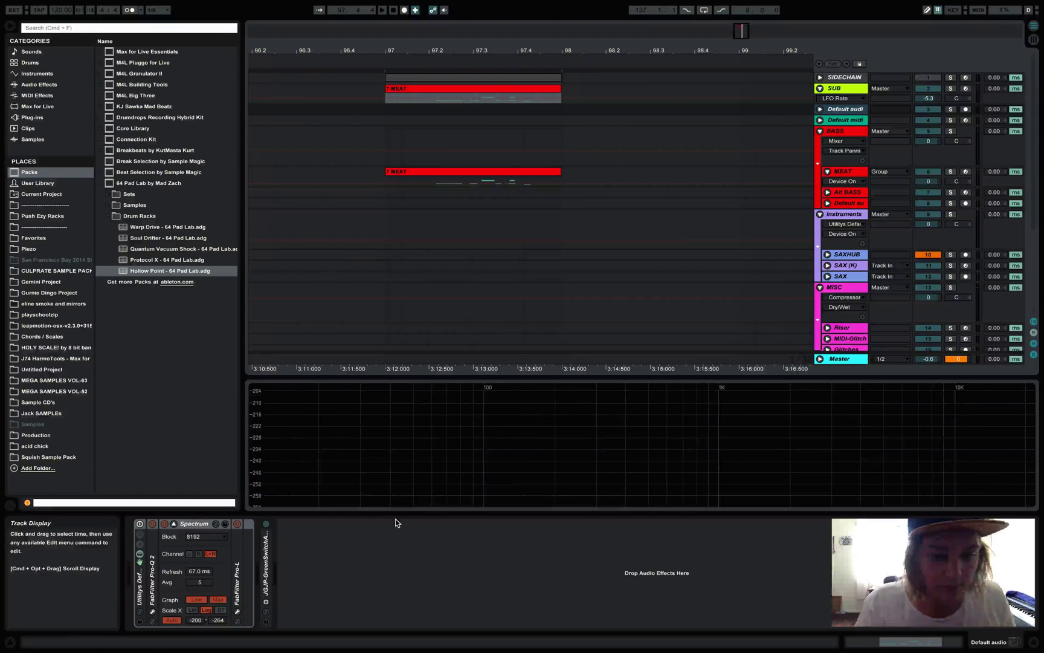
Unfold and refold the JGJP-GreenSwitch device, then return to the Default midi chain
{"action": "double_click", "coordinate": [270, 587]}
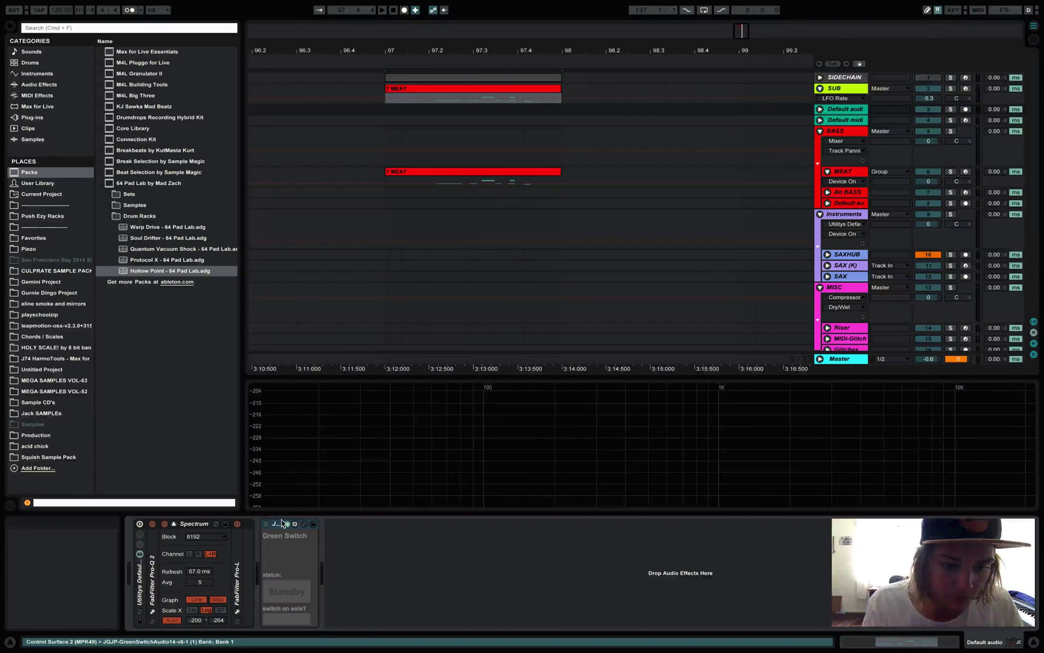
{"action": "double_click", "coordinate": [280, 523]}
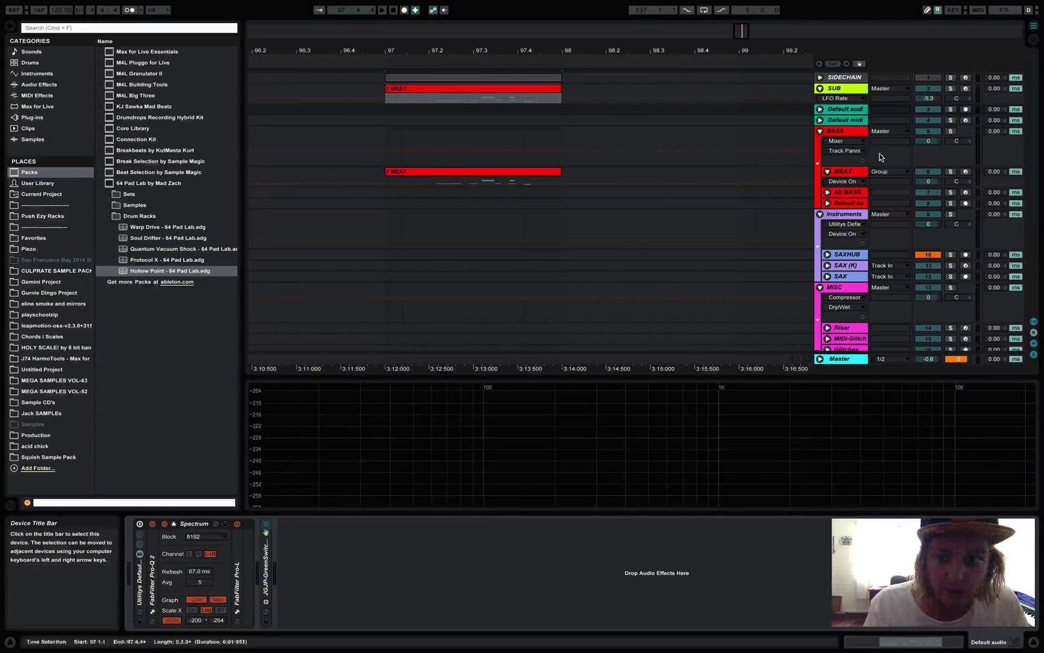
{"action": "left_click", "coordinate": [849, 119]}
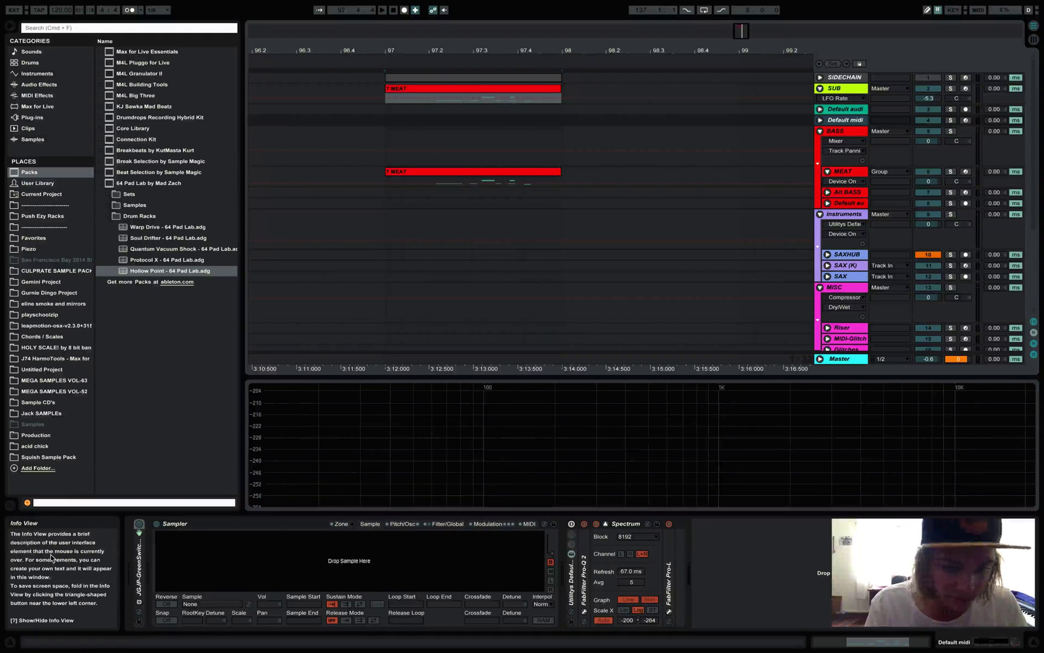
Expand Green Switch and toggle Default midi off and on, watching it flip between Mute and Standby
{"action": "double_click", "coordinate": [140, 568]}
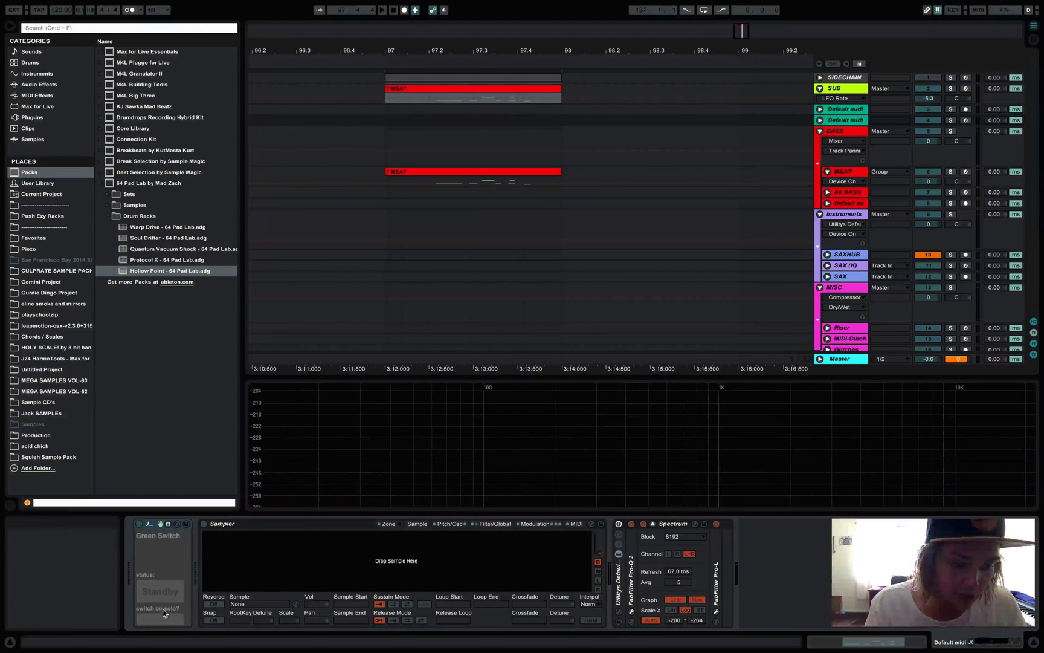
{"action": "left_click", "coordinate": [930, 119]}
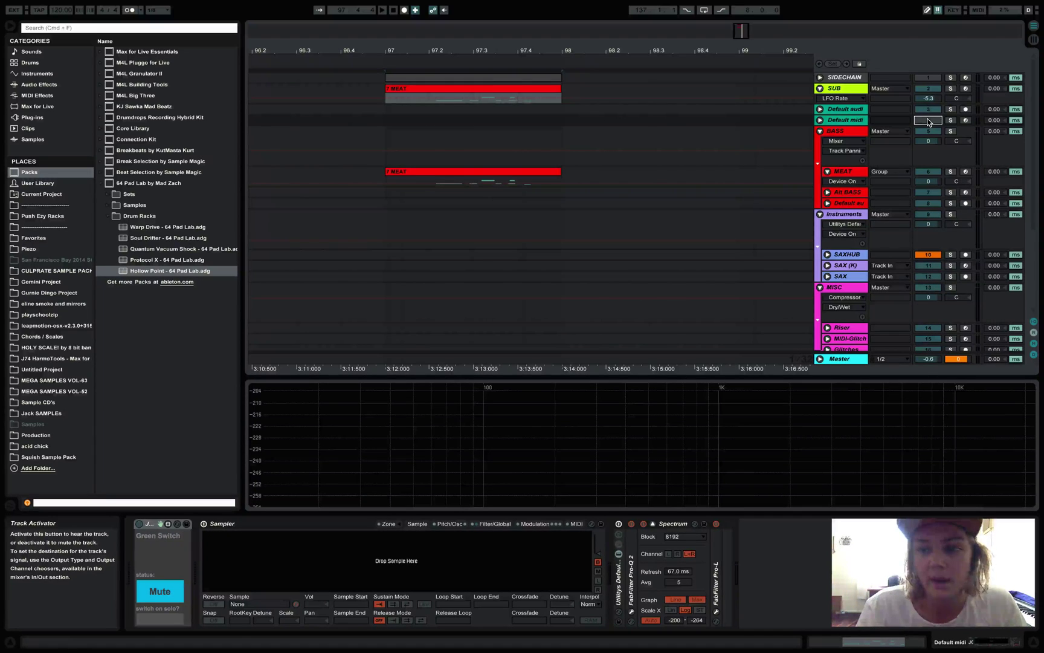
{"action": "left_click", "coordinate": [929, 124]}
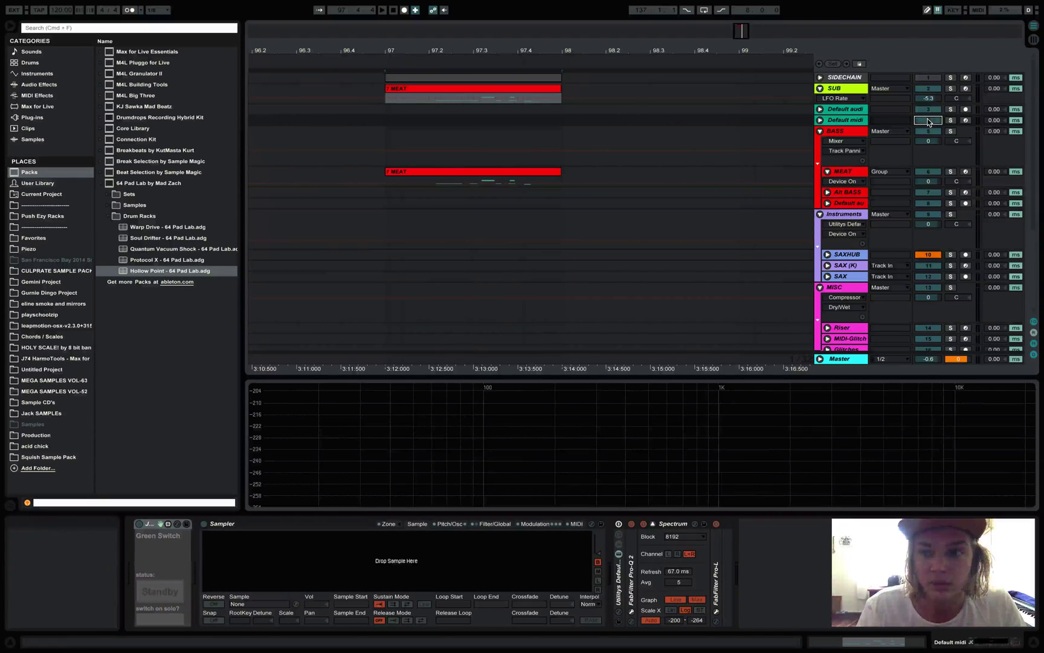
{"action": "left_click", "coordinate": [928, 123]}
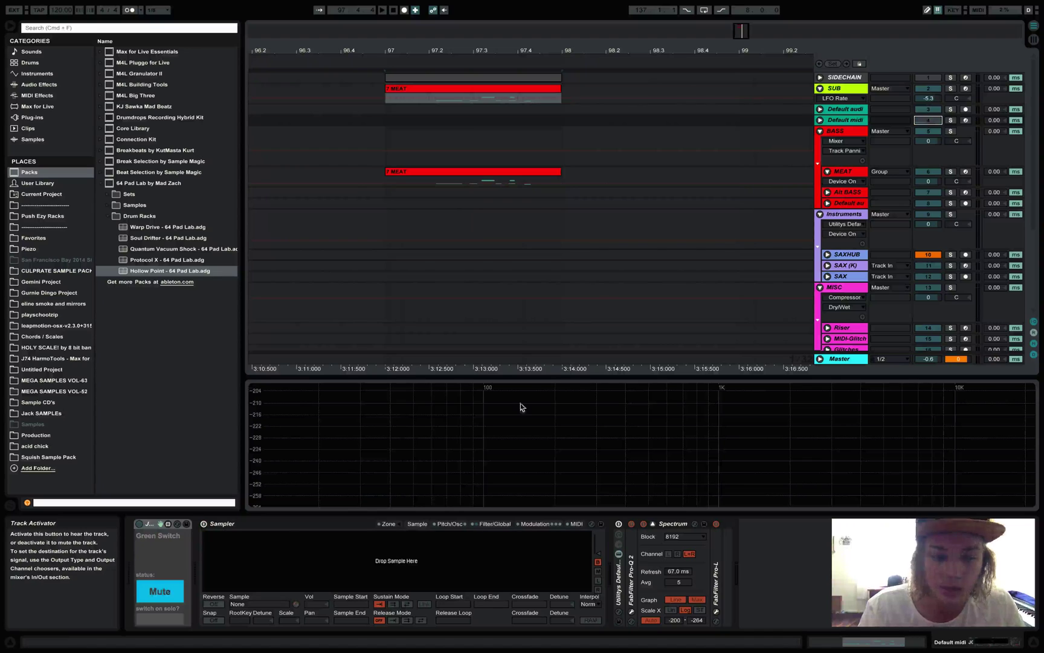
{"action": "left_click", "coordinate": [220, 524]}
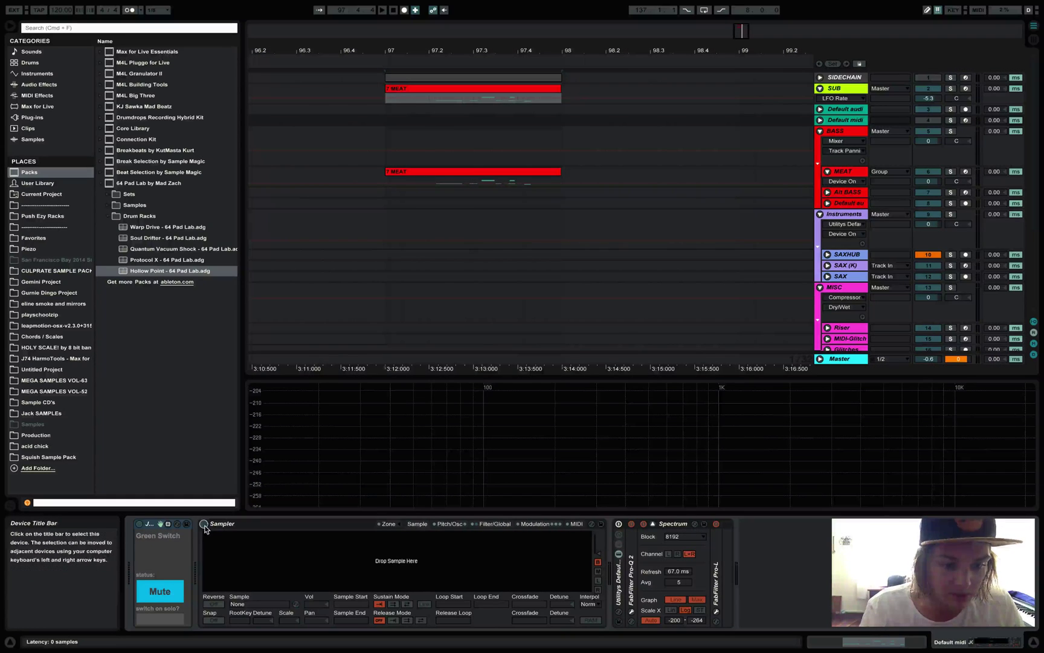
{"action": "left_click", "coordinate": [929, 121]}
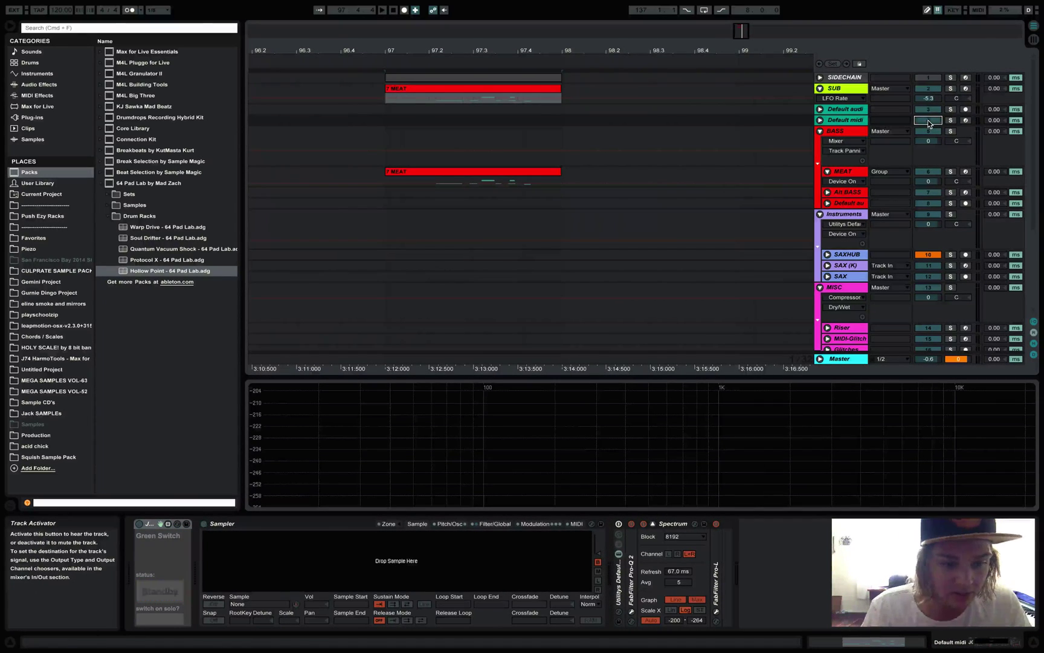
{"action": "left_click", "coordinate": [929, 121]}
{"action": "left_click", "coordinate": [928, 121]}
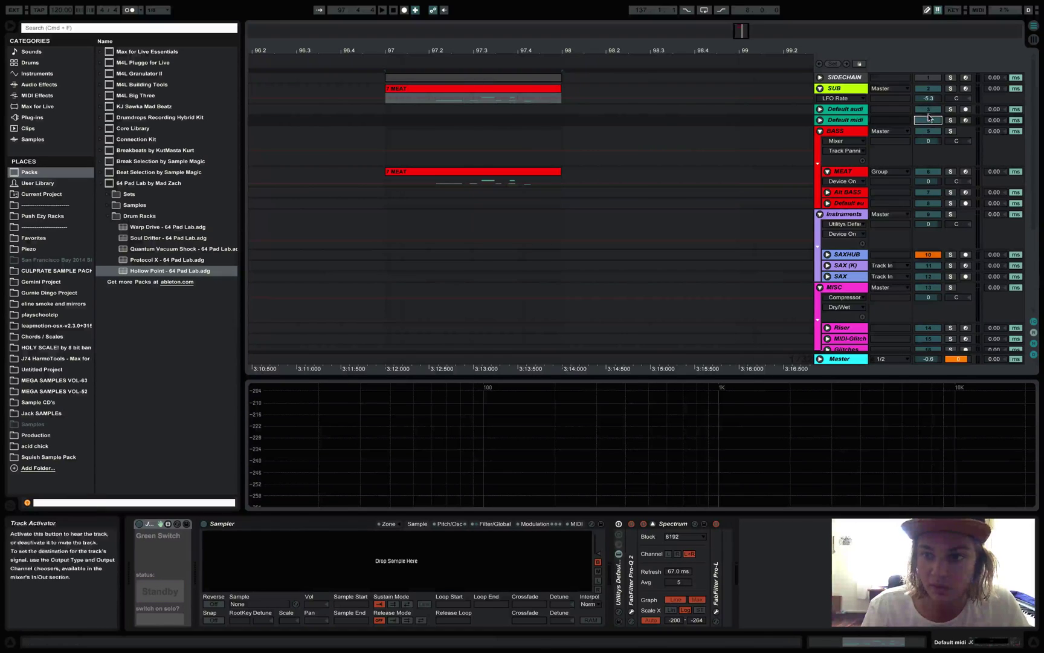
{"action": "left_click", "coordinate": [929, 120]}
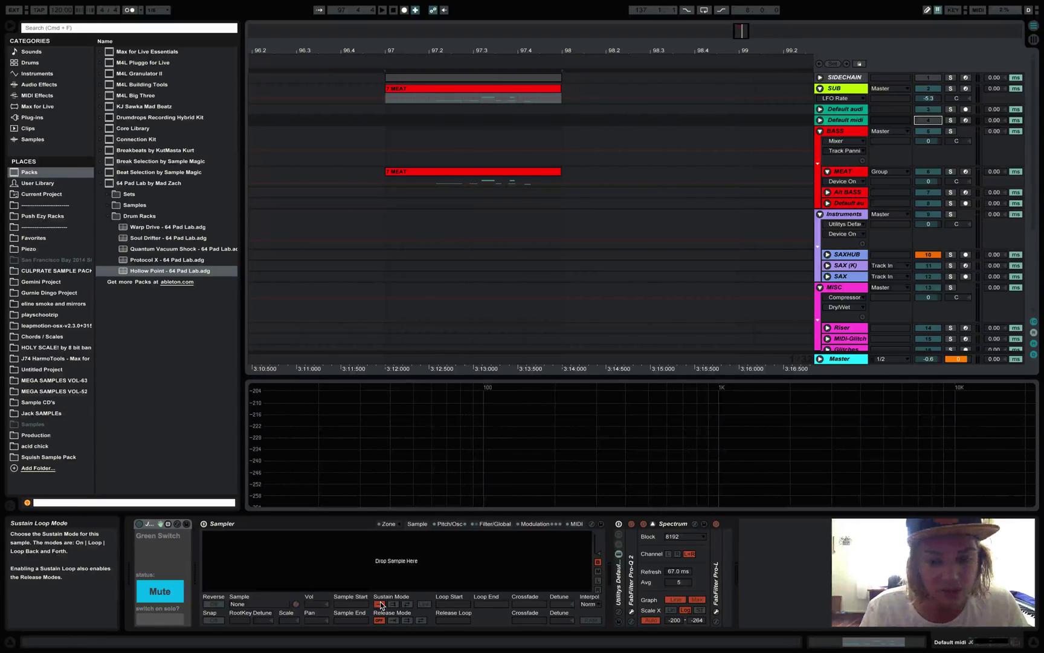
Select the empty Sampler and fold the Green Switch device back up
{"action": "left_click", "coordinate": [393, 559]}
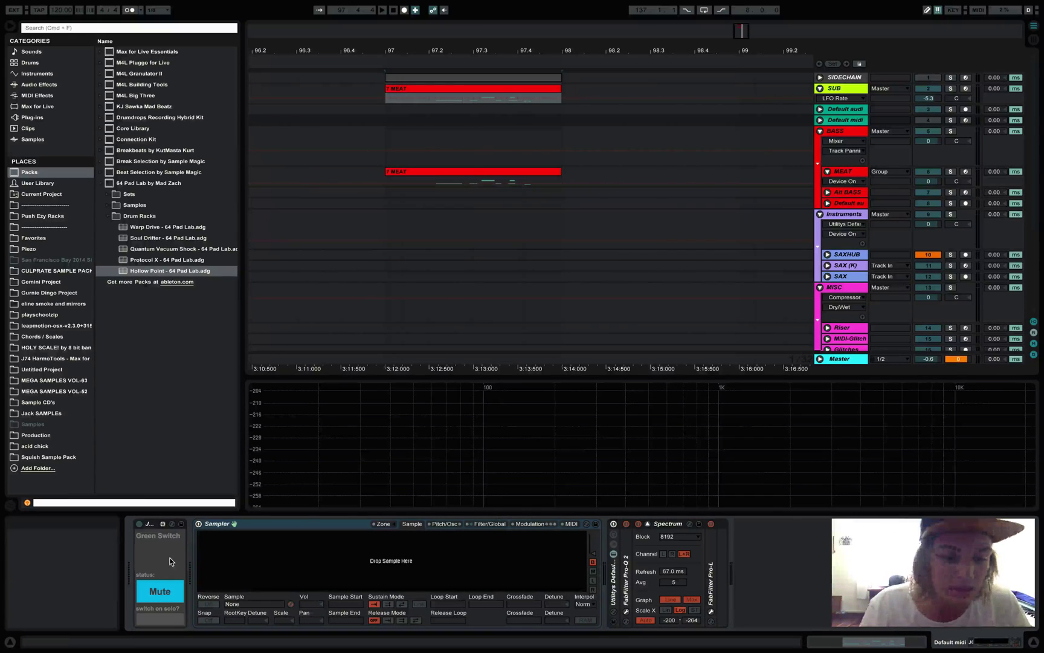
{"action": "double_click", "coordinate": [149, 523]}
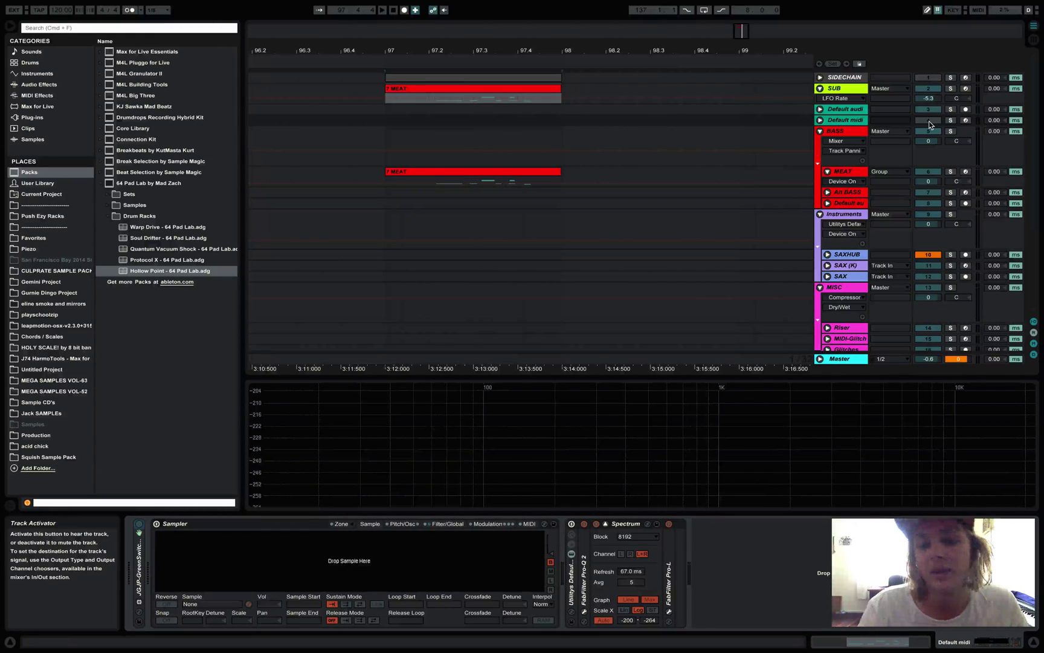
{"action": "mouse_move", "coordinate": [650, 4]}
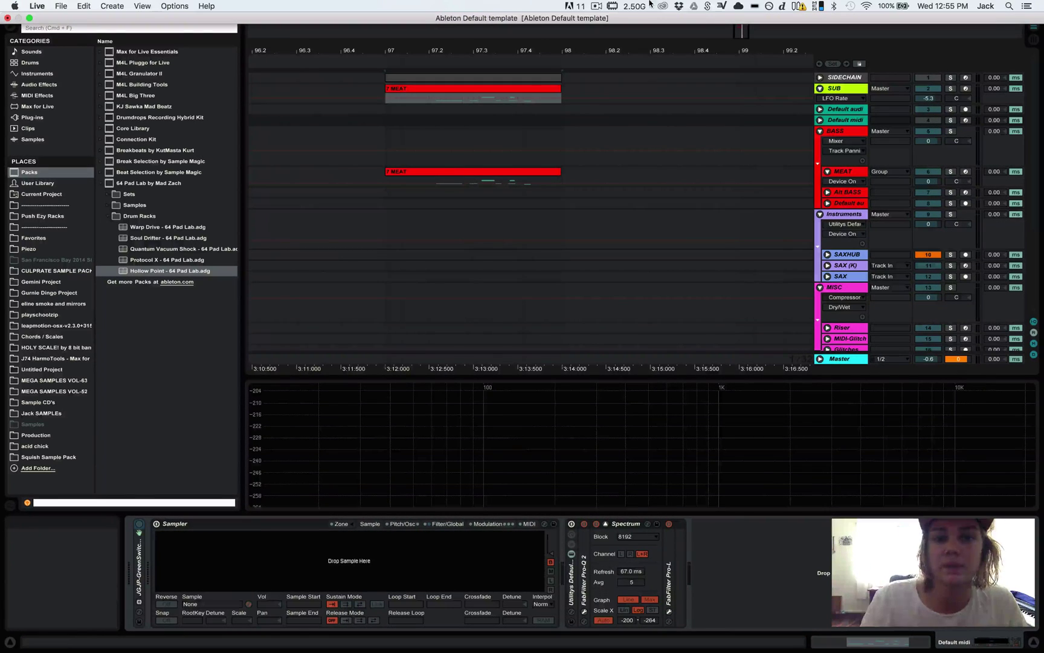
{"action": "left_click", "coordinate": [596, 5]}
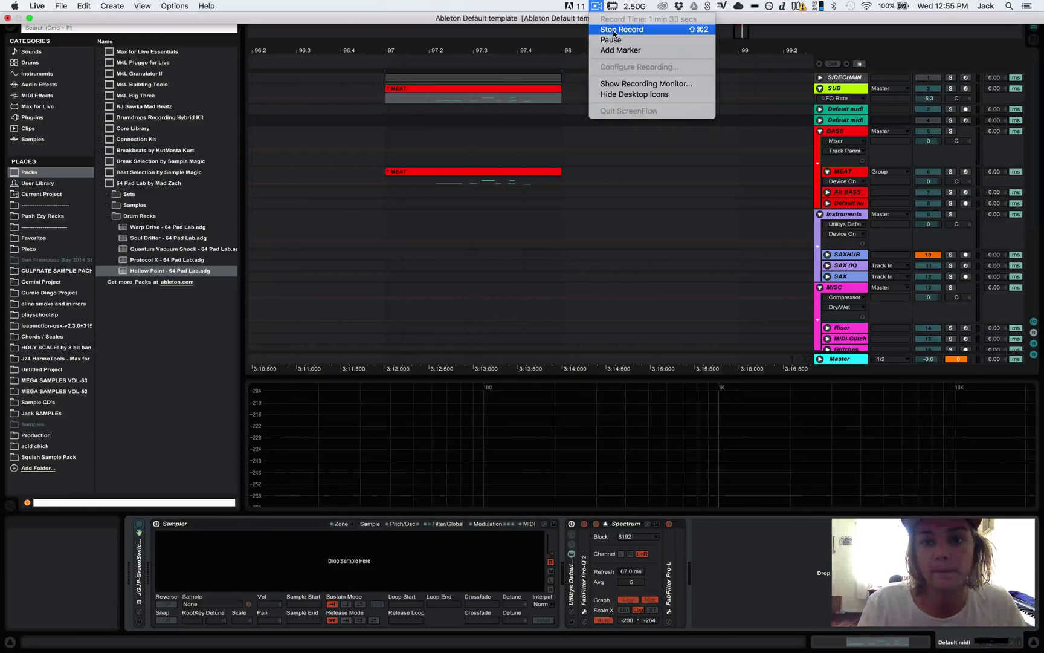